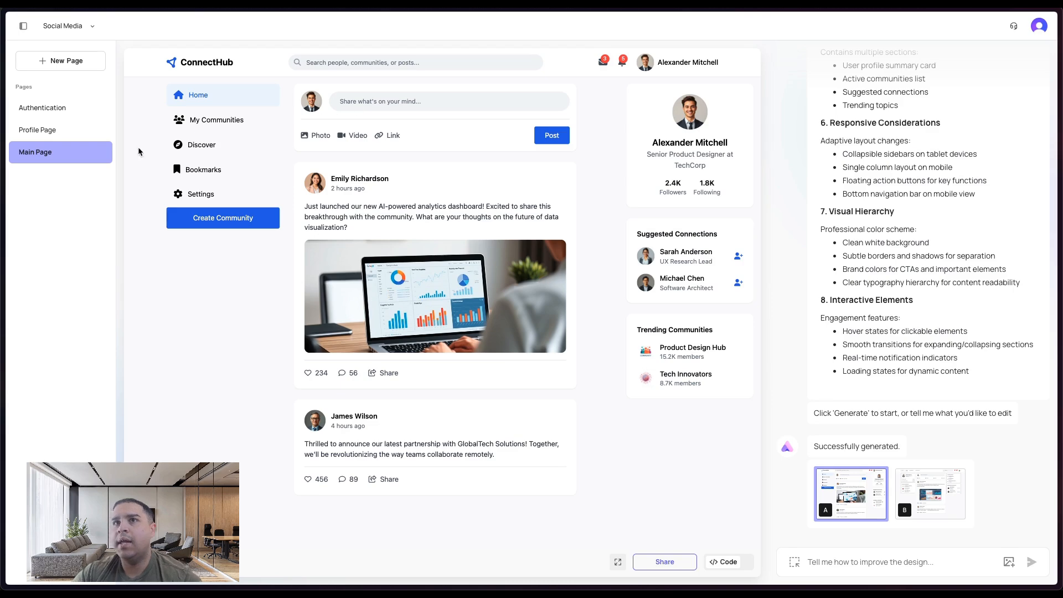
- Open the Profile Page and scroll through its design prompt and generated description
click(49, 129)
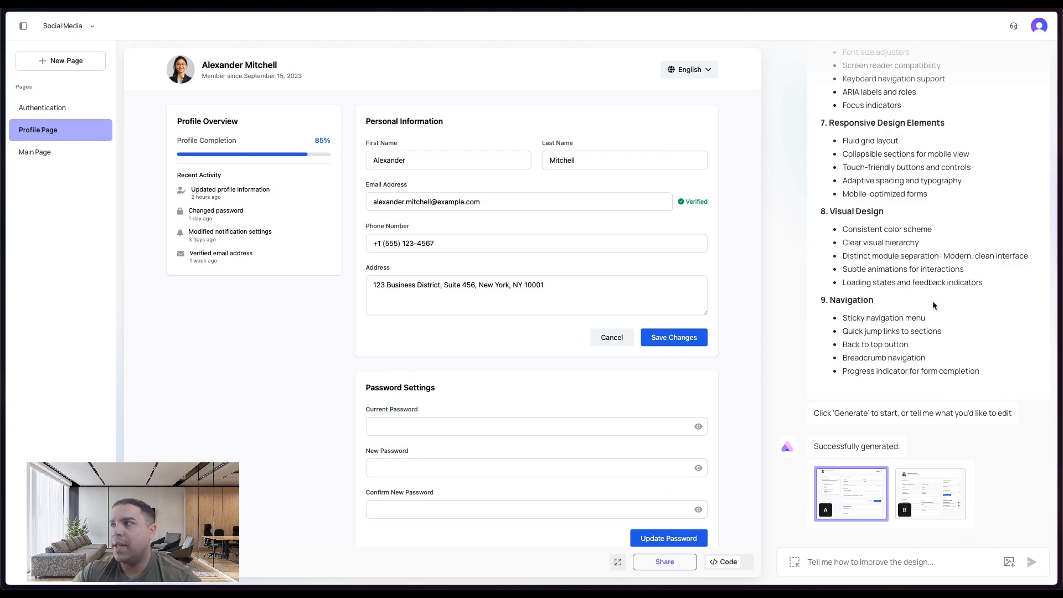
scroll(928, 242, up, 20)
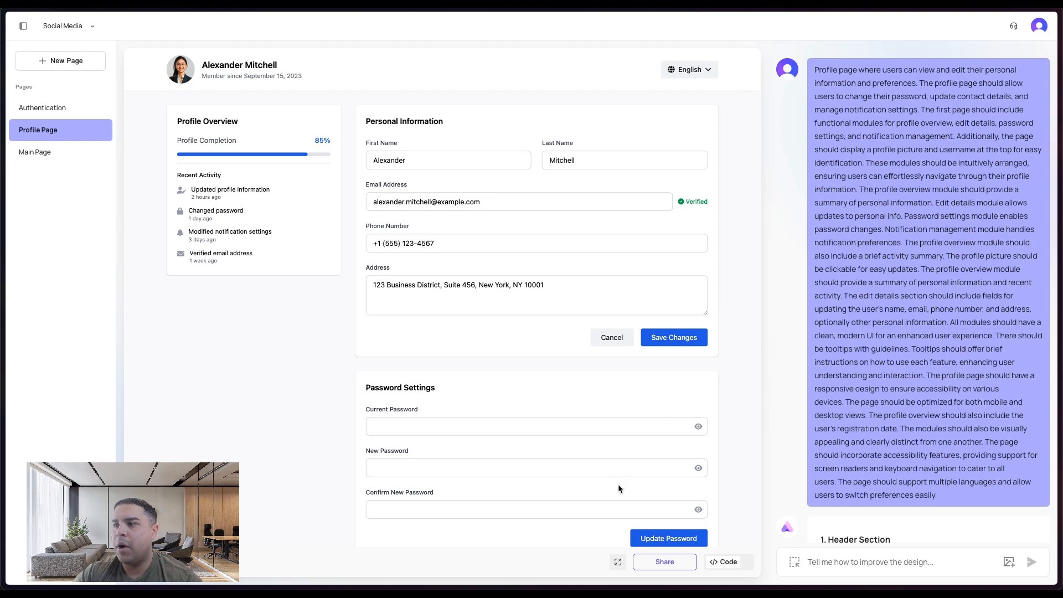
scroll(454, 403, down, 4)
scroll(455, 384, up, 4)
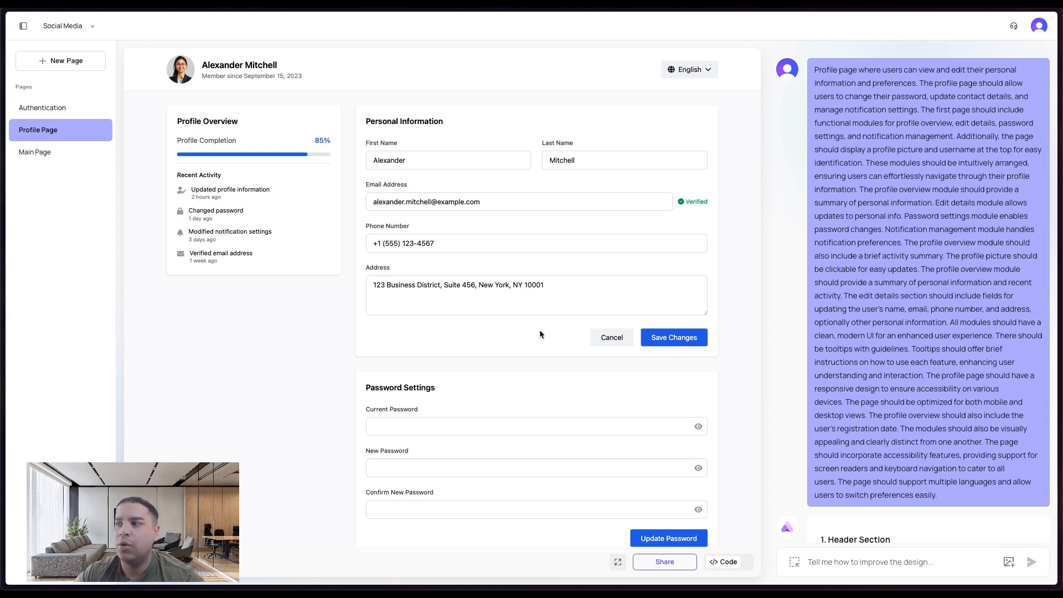
- Switch between the Authentication and Main Page designs and read through the main page's generated layout notes
click(55, 107)
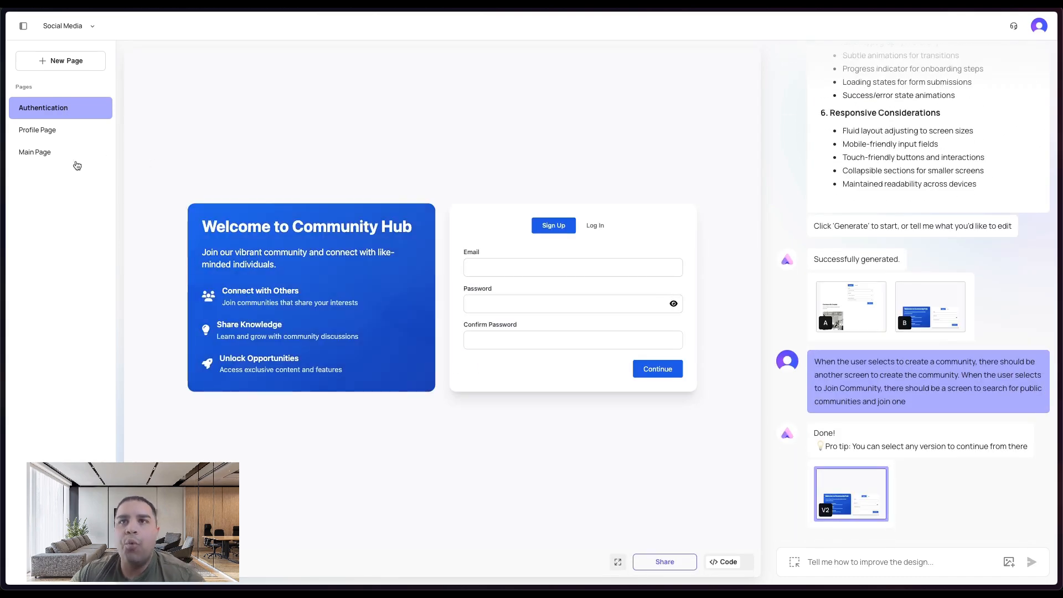
click(38, 152)
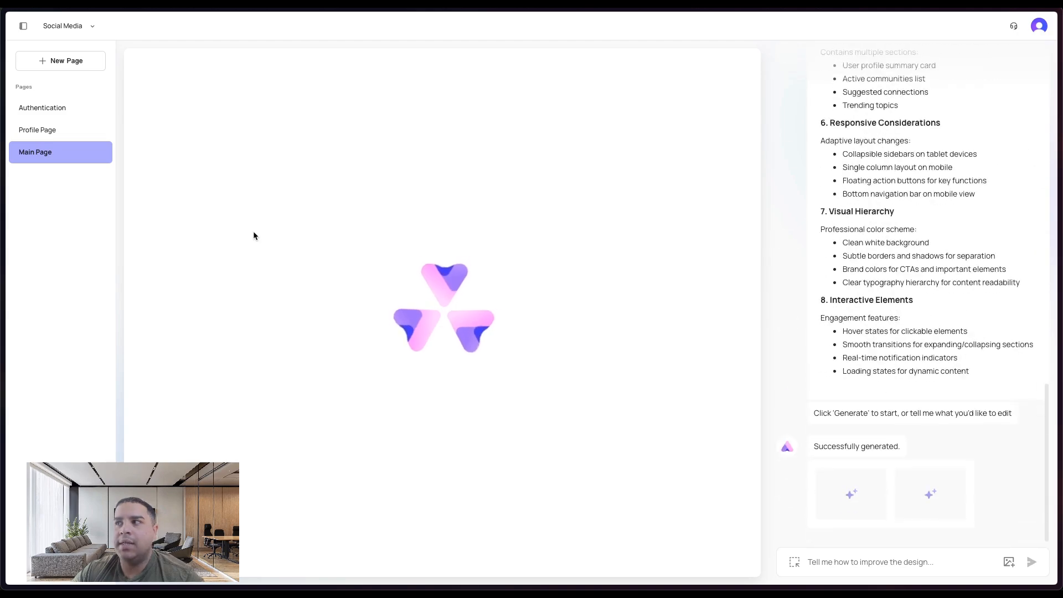
scroll(942, 255, down, 8)
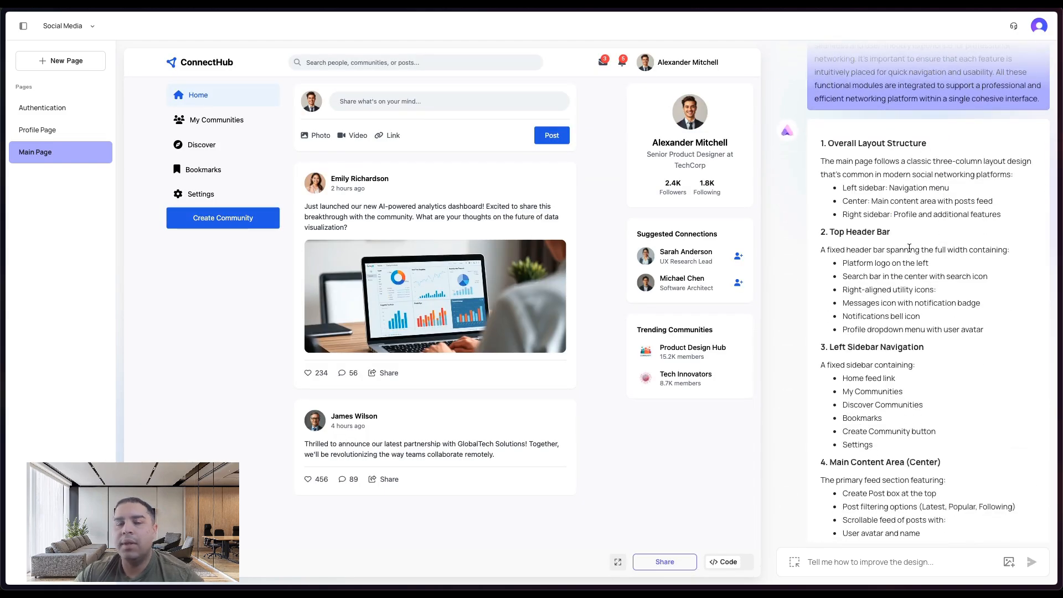
scroll(909, 247, down, 8)
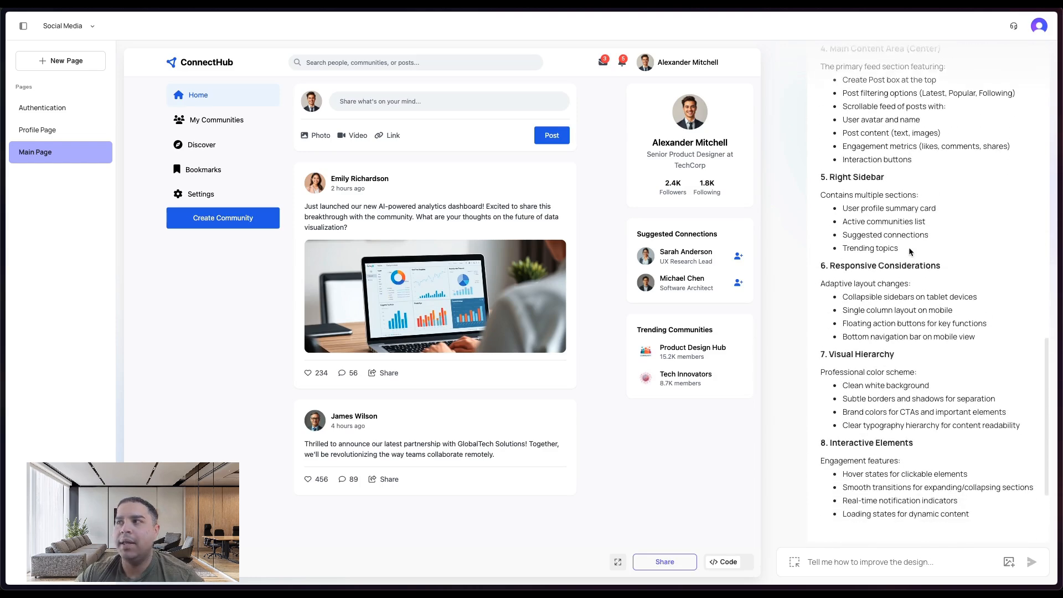
scroll(910, 251, down, 3)
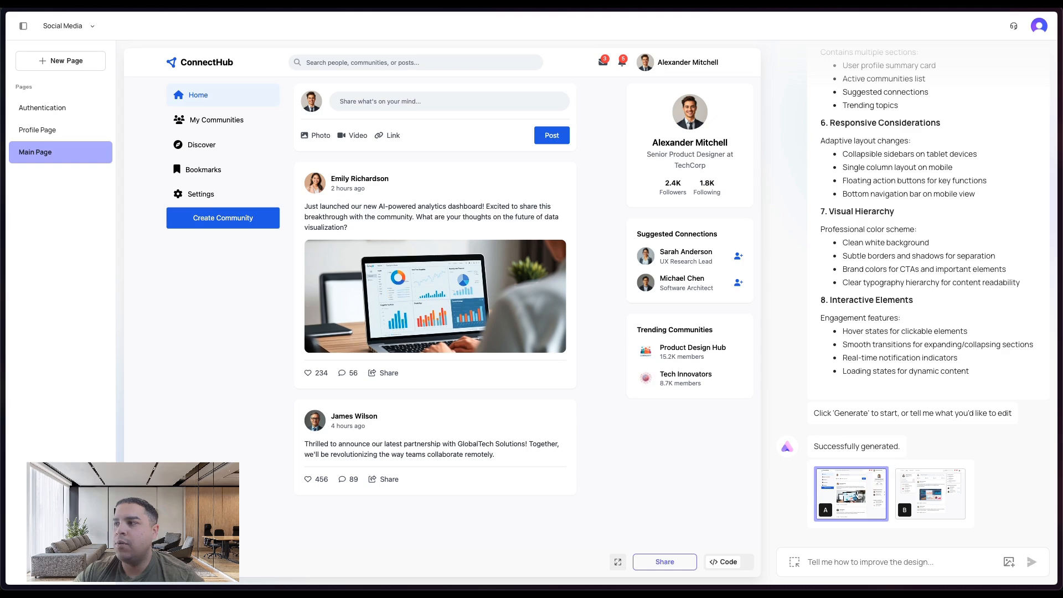
- Preview main page versions A and B, keeping version B selected
click(936, 501)
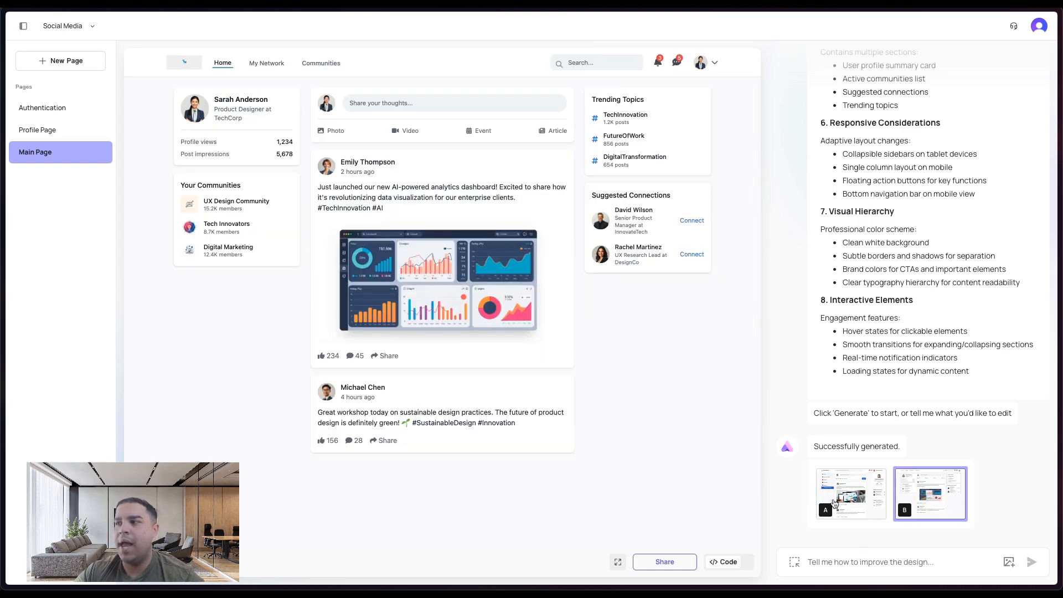
click(835, 504)
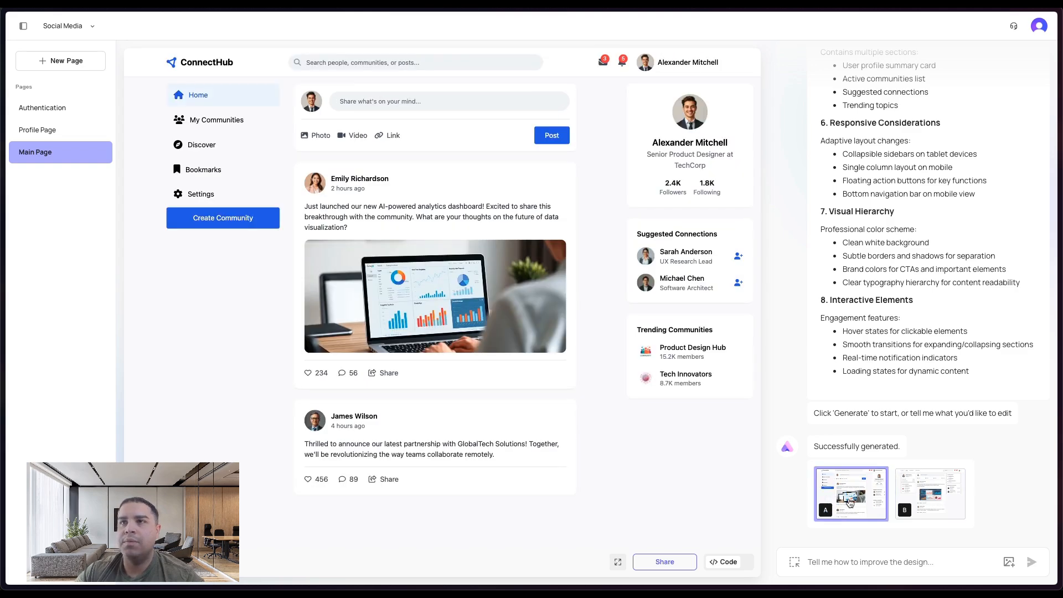
click(936, 518)
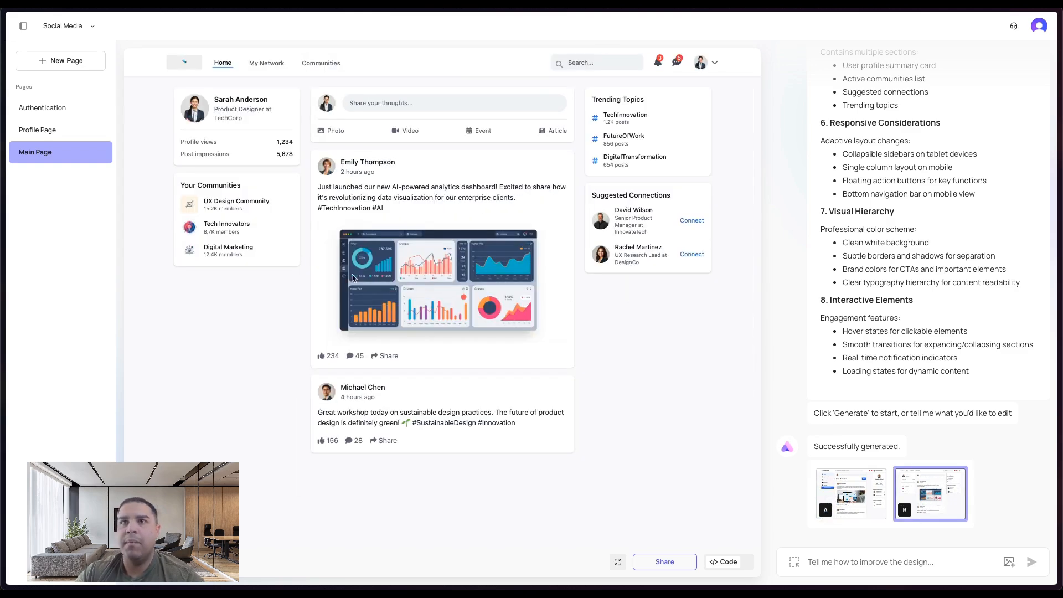
- Open the Profile Page and compare its generated versions A and B
click(47, 131)
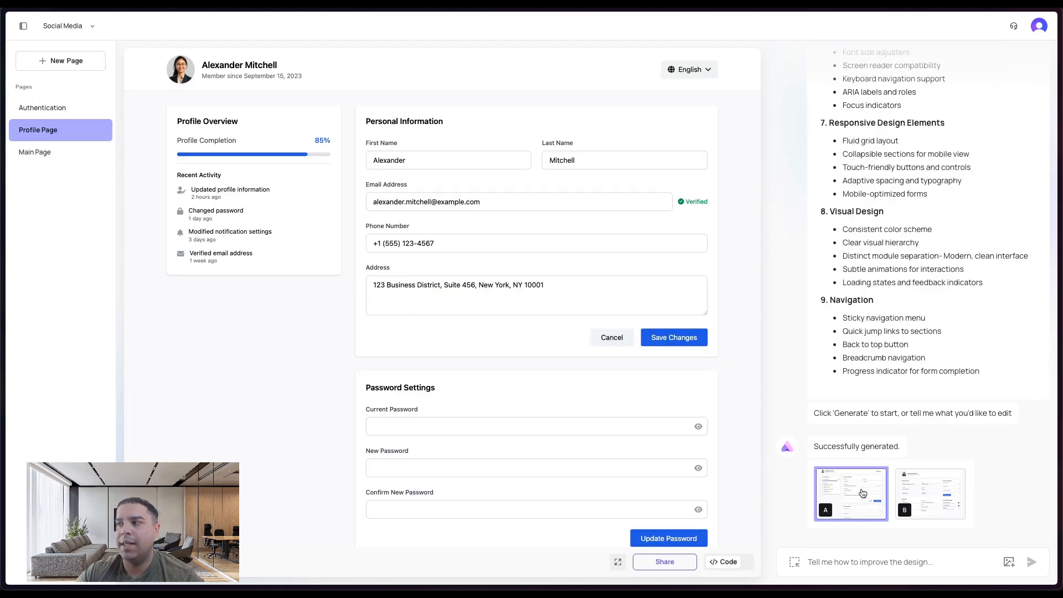
click(862, 492)
click(937, 500)
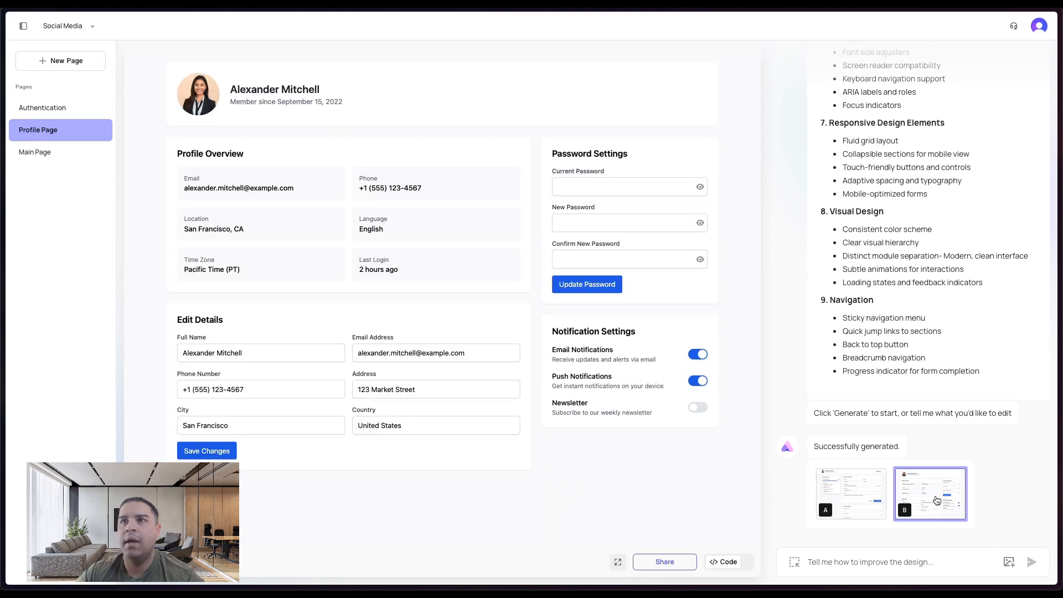
click(842, 501)
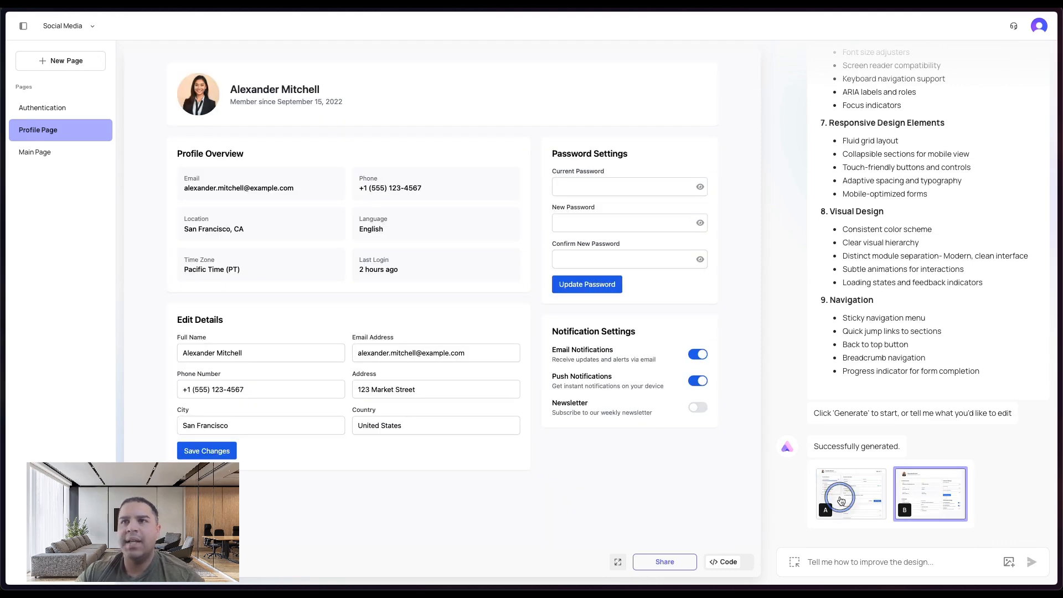
- Open the Authentication page and preview its versions A, B and V2, ending on V2
click(52, 107)
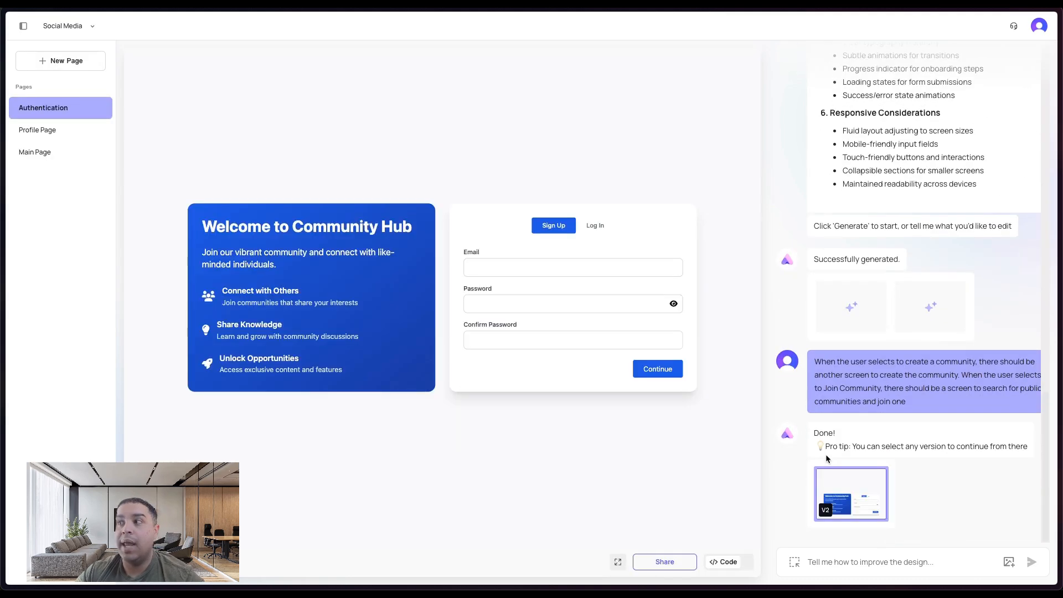
click(841, 309)
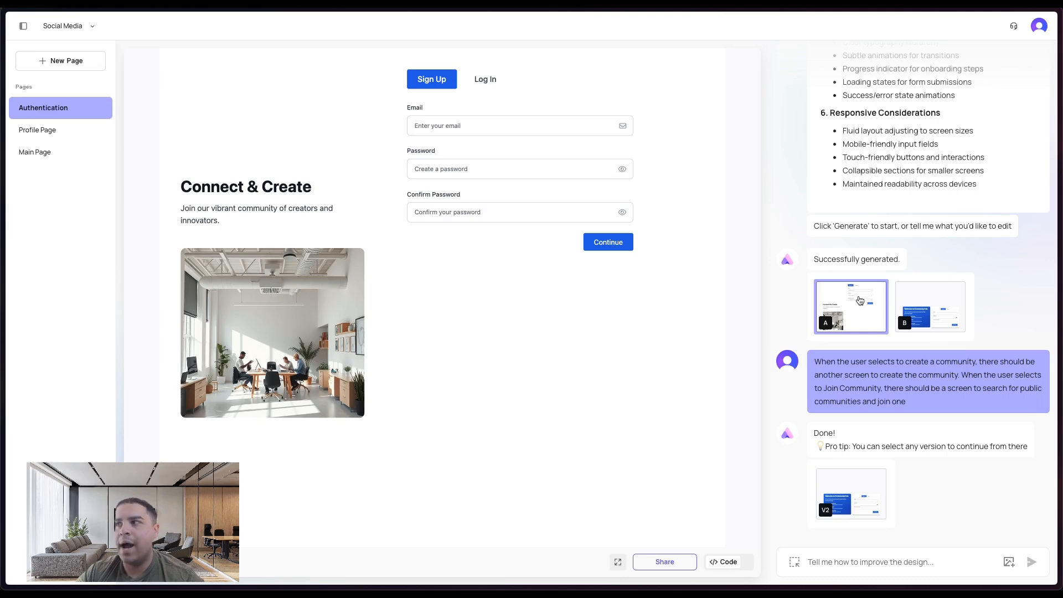
click(915, 307)
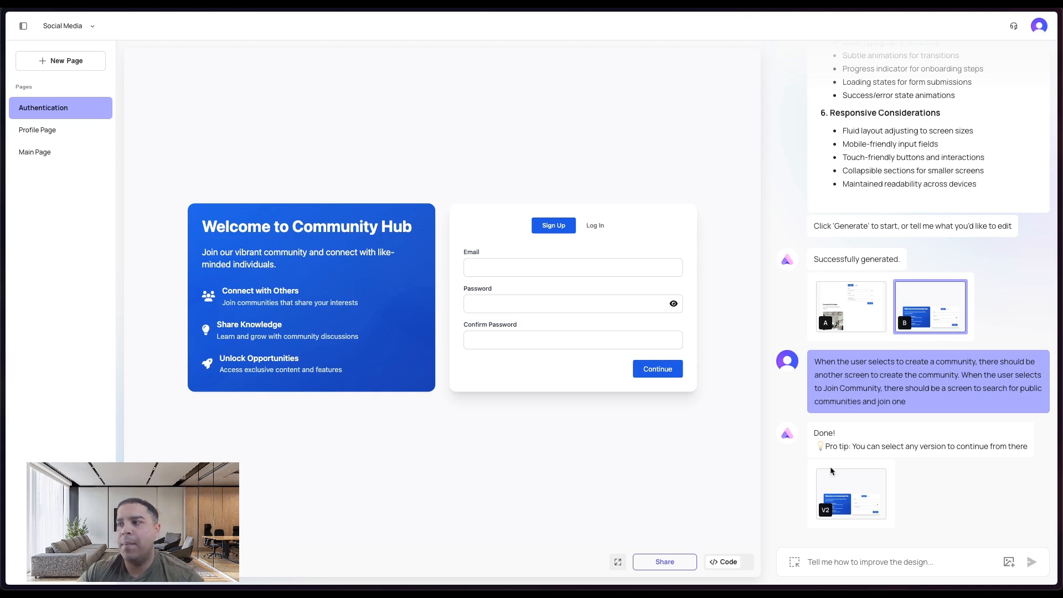
click(838, 498)
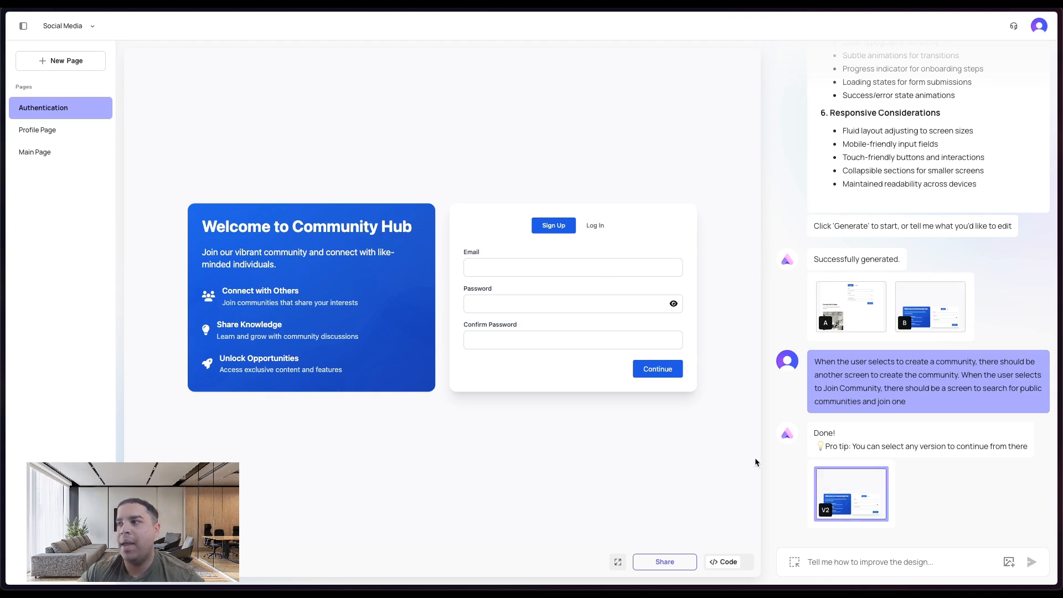
- Toggle between the Log In and Sign Up tabs in the preview and enter a test email address in the Email field
click(599, 225)
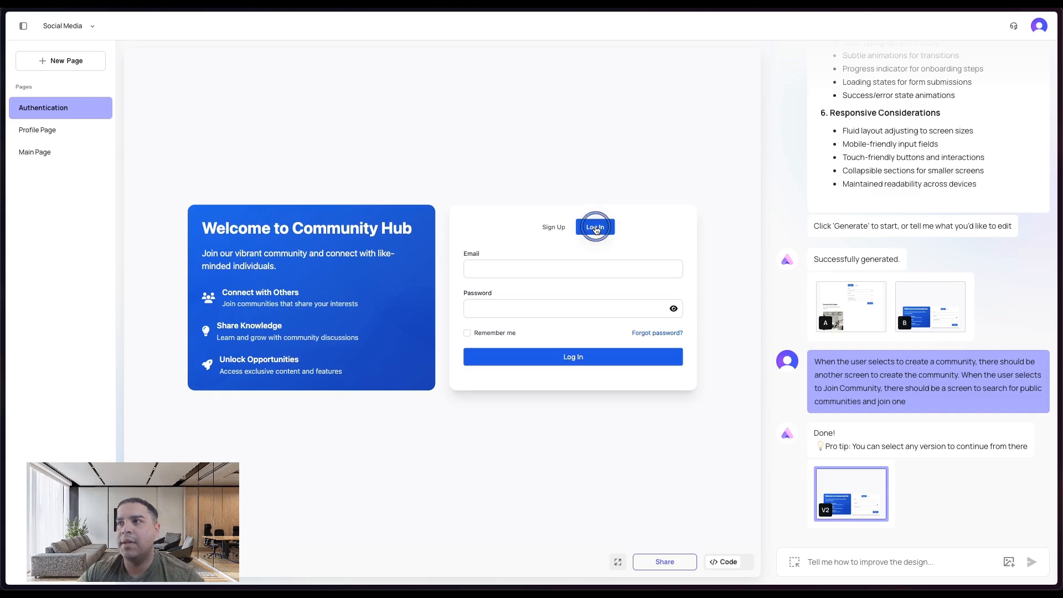
click(552, 230)
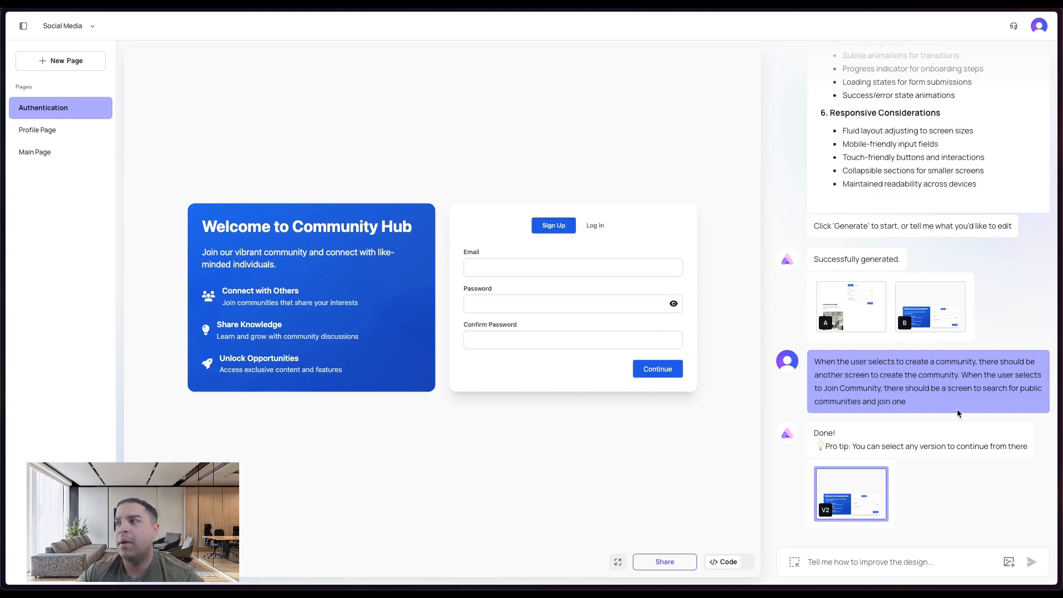
click(577, 263)
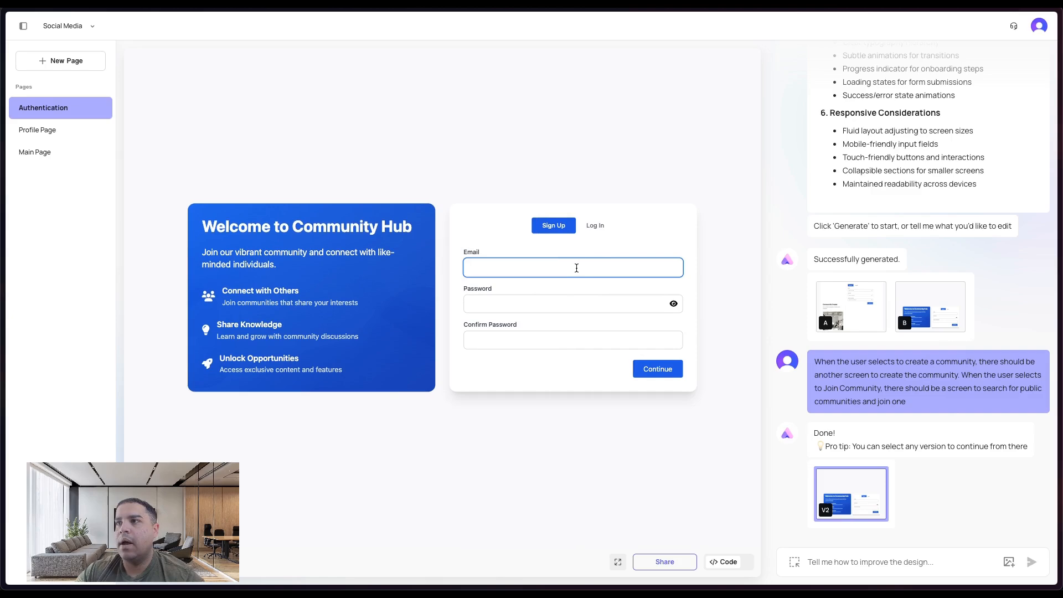
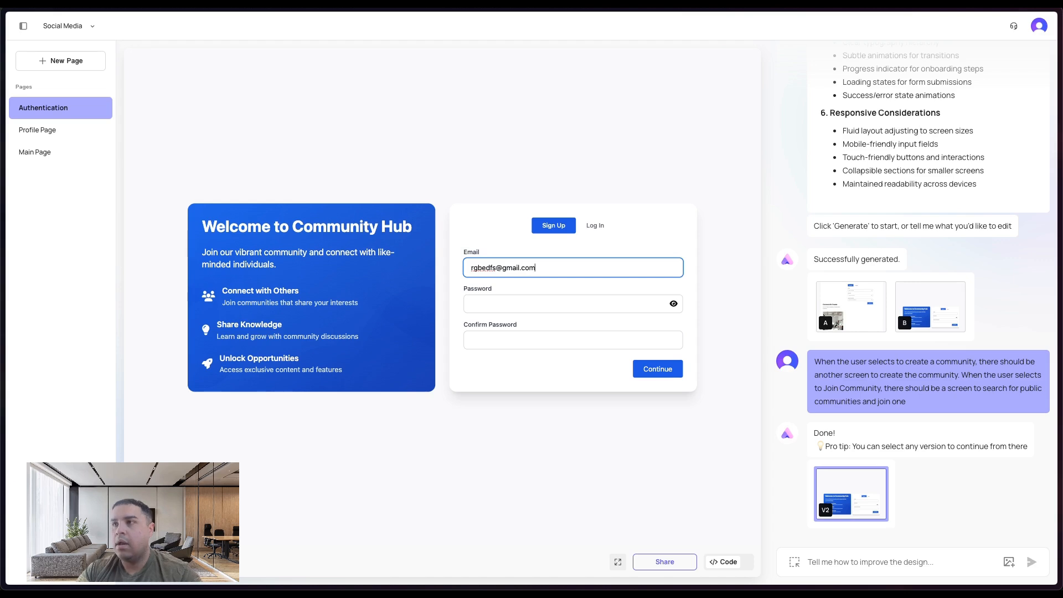
- Fill in the Password and Confirm Password fields and submit the sign-up form
click(563, 302)
text(•••••••)
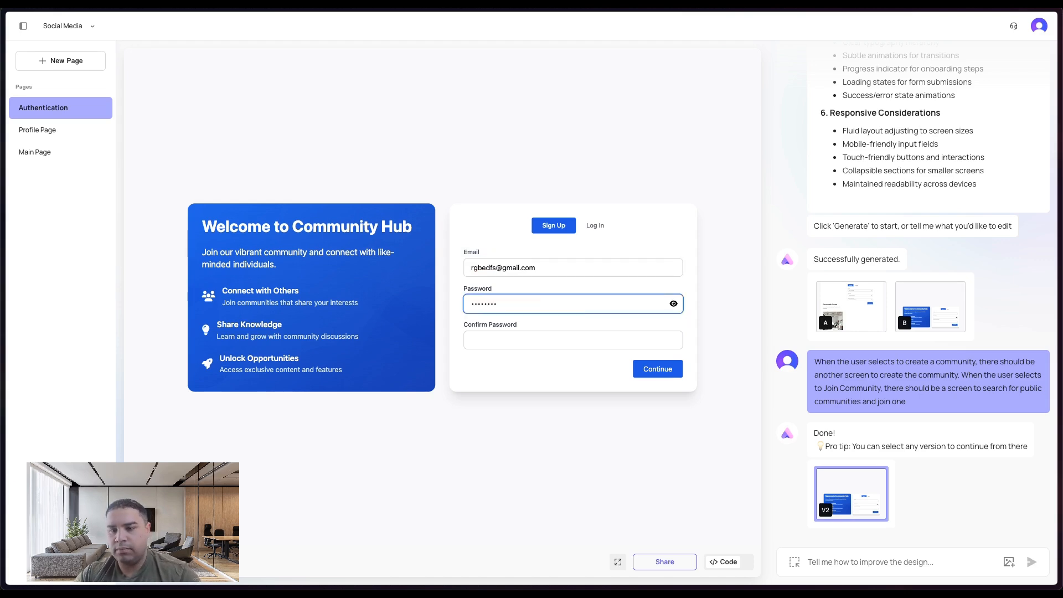
click(634, 346)
click(653, 369)
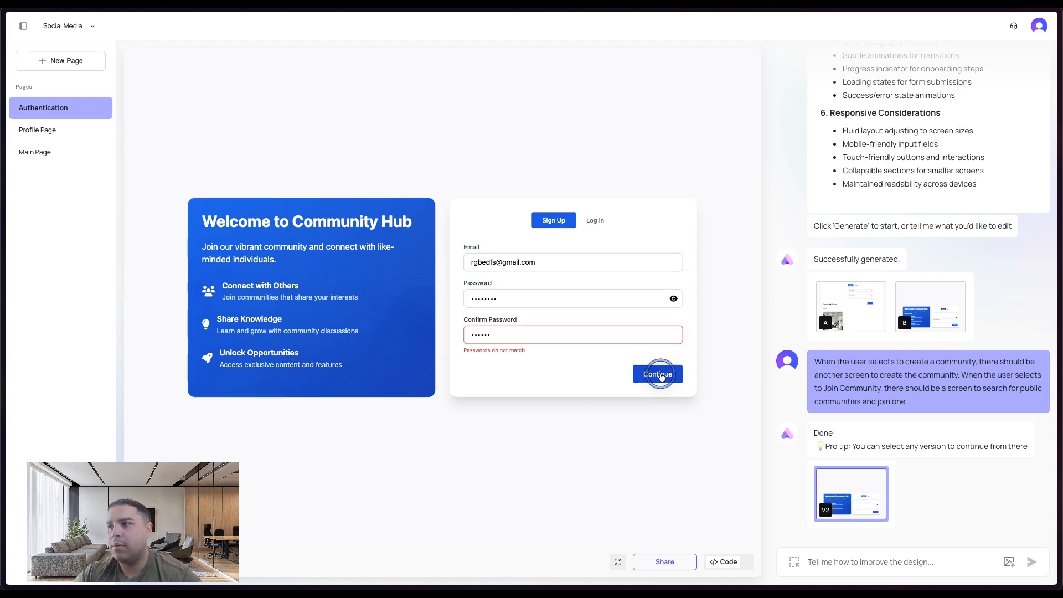
- Reveal the password, copy it, and paste it into the Confirm Password field
double_click(509, 302)
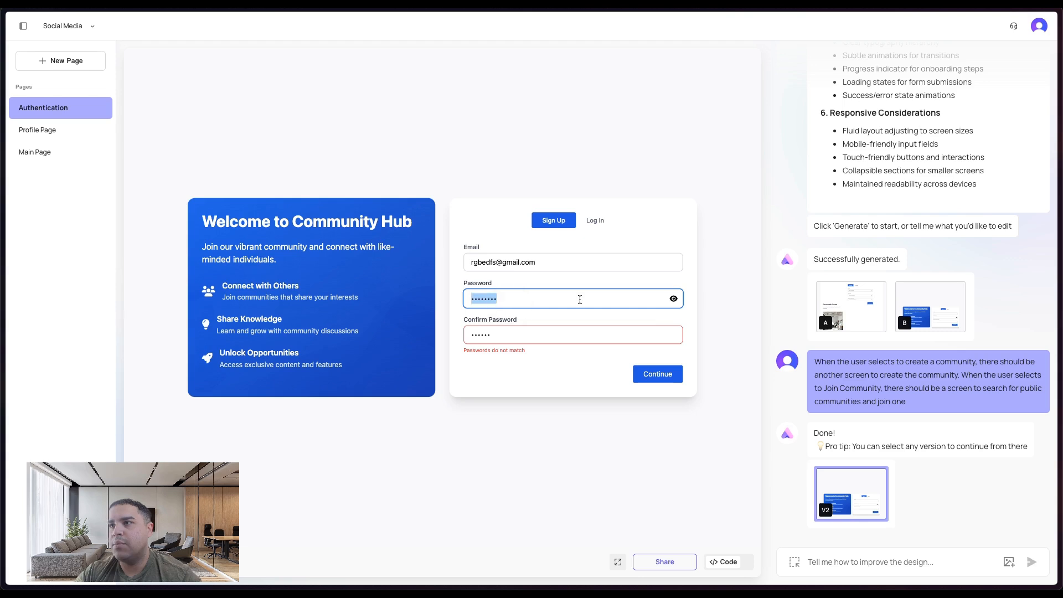
click(674, 300)
click(485, 297)
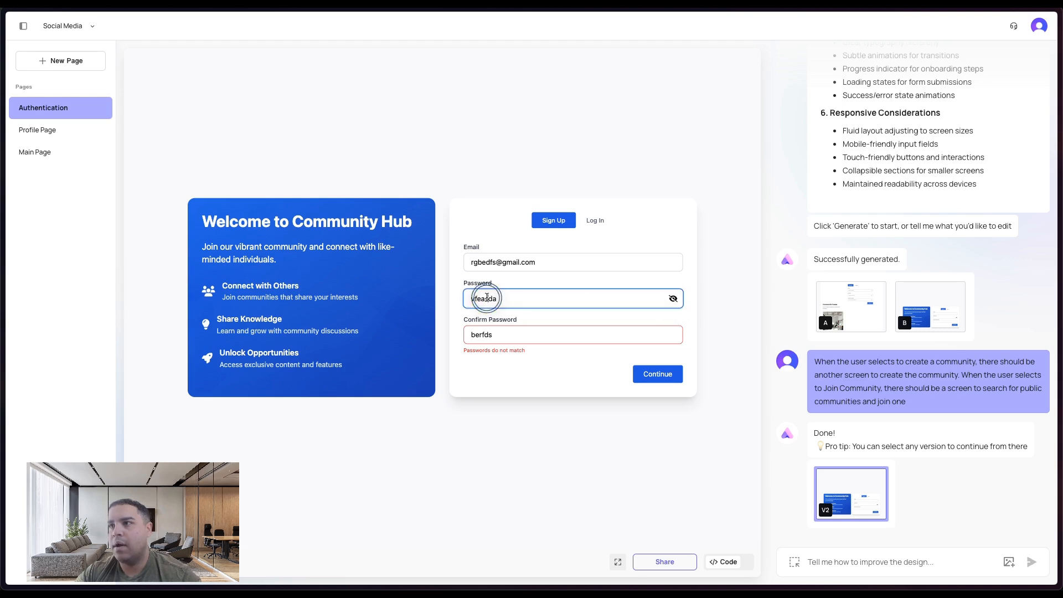
double_click(487, 297)
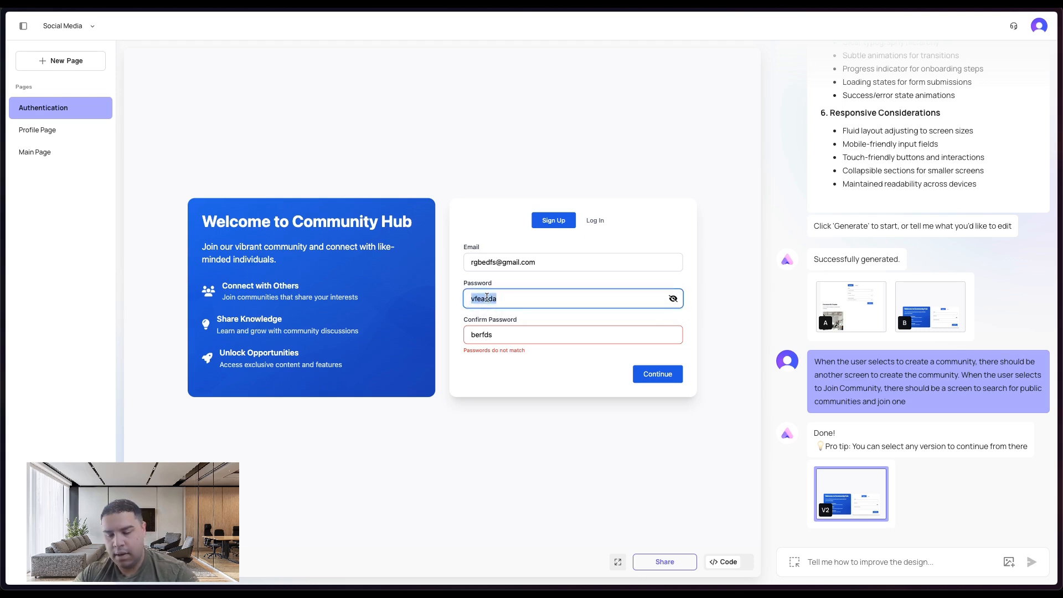
double_click(495, 334)
key(ctrl+v)
click(559, 374)
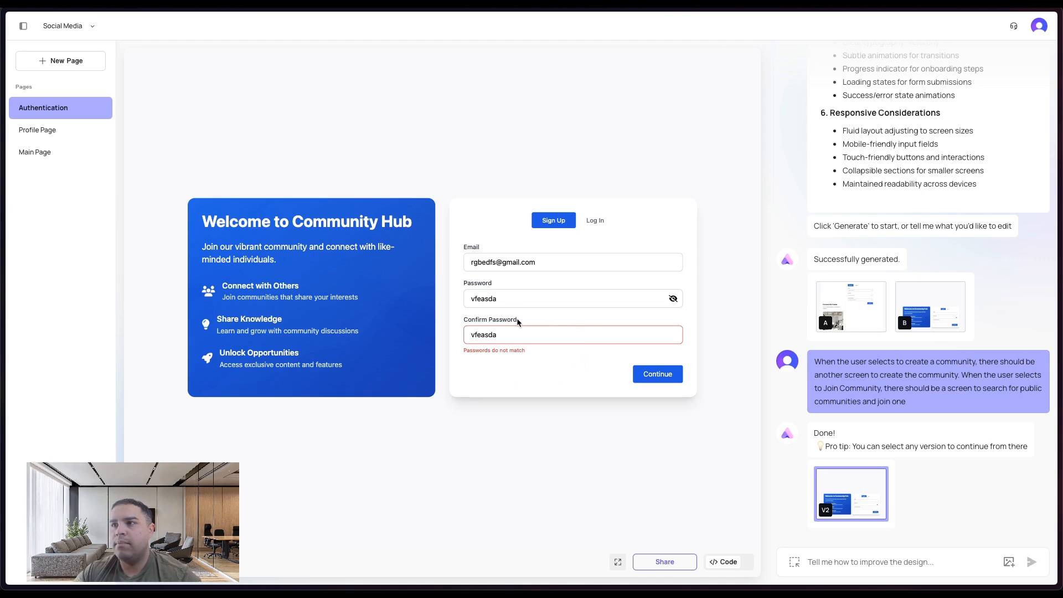
- Resubmit the sign-up form and decline the browser's offer to save the password
click(484, 337)
click(469, 334)
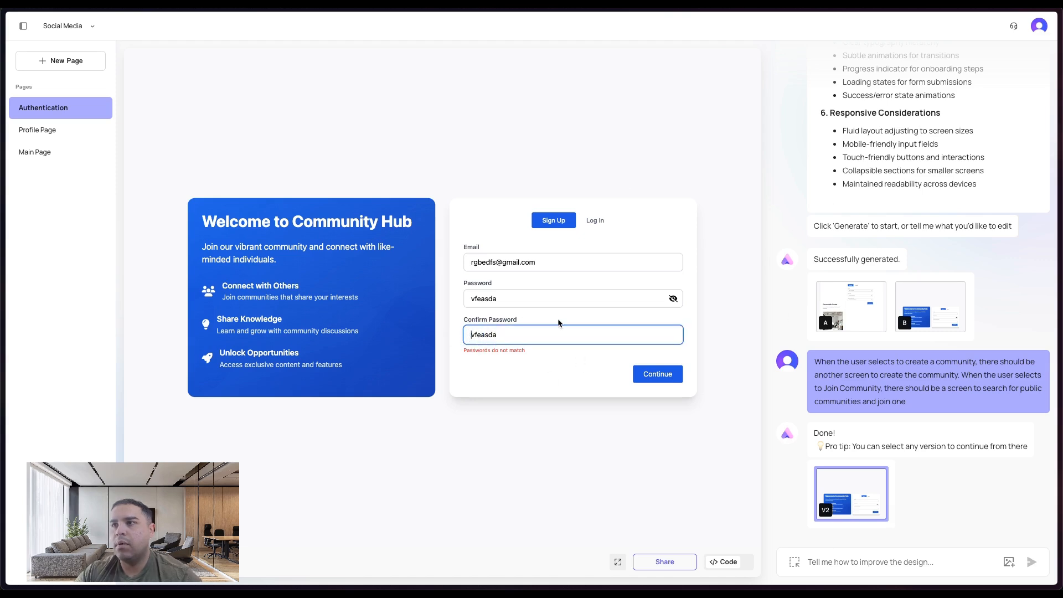
click(471, 299)
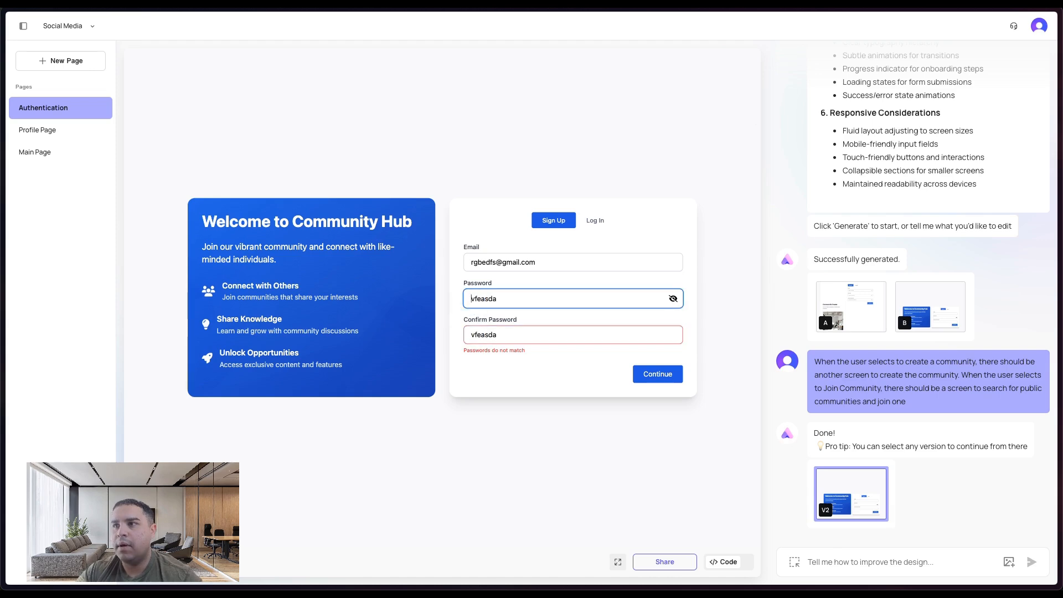
click(660, 381)
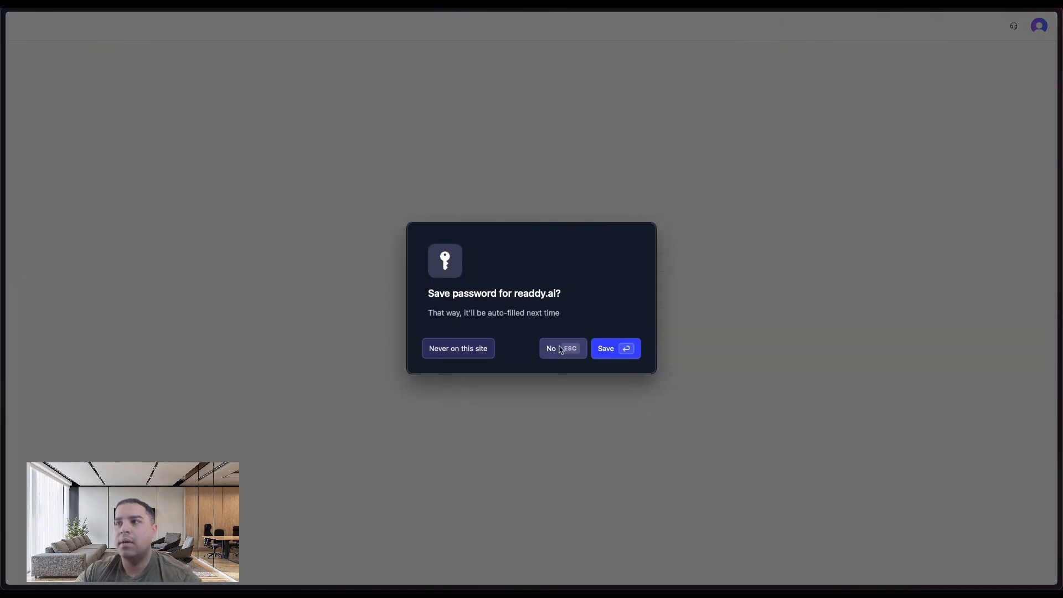
click(561, 349)
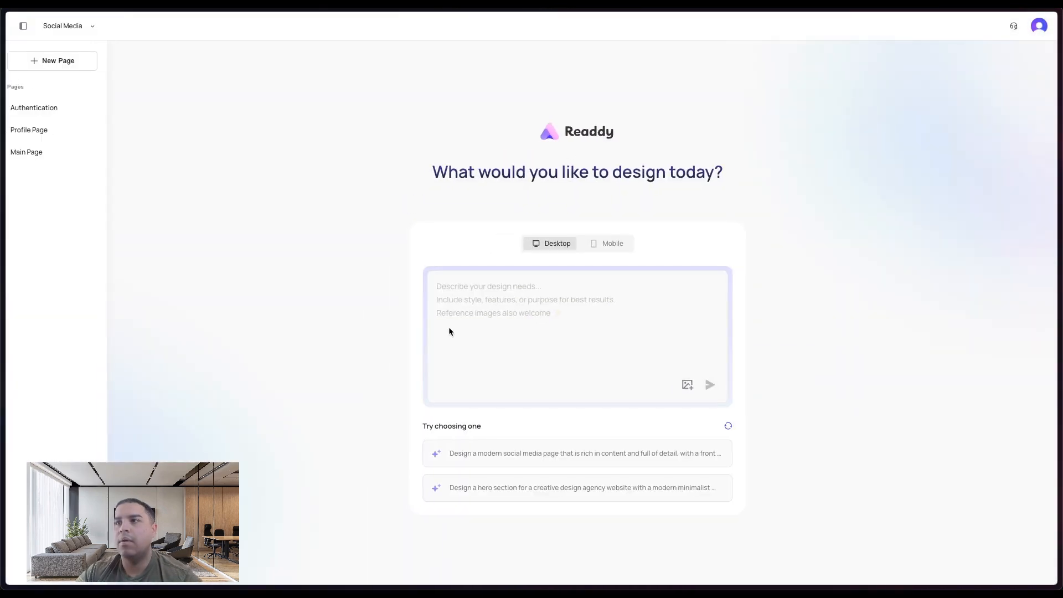
- Open the Authentication page and enter a test email address in the sign-up Email field
click(44, 109)
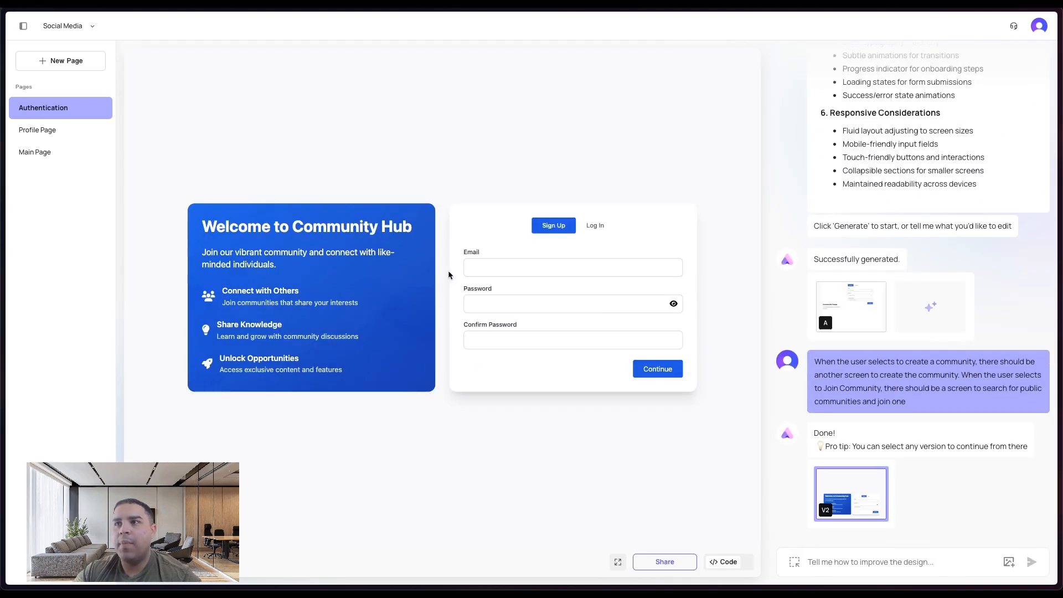
click(505, 267)
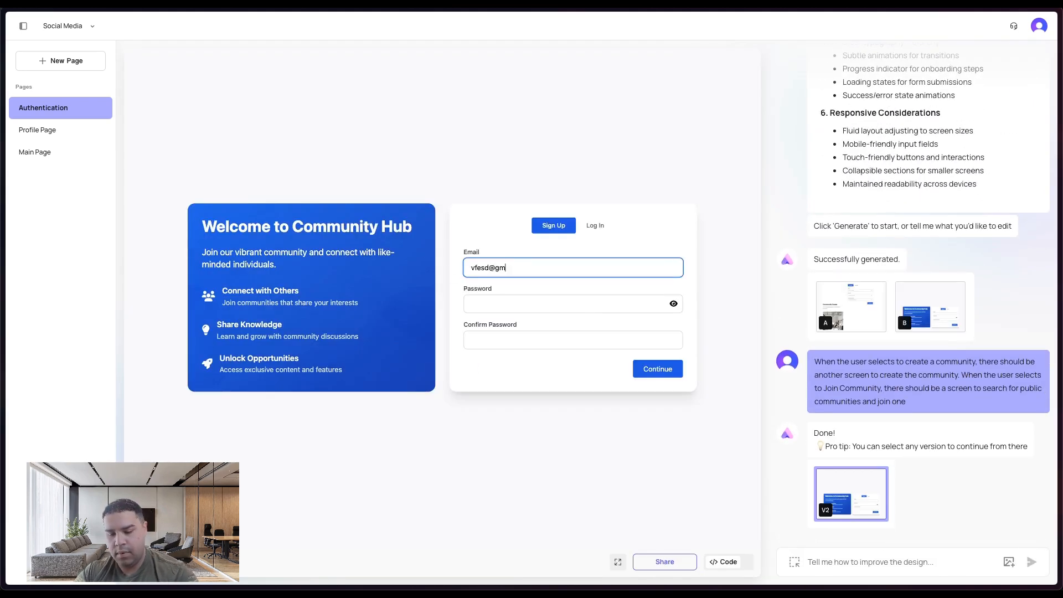
key(Tab)
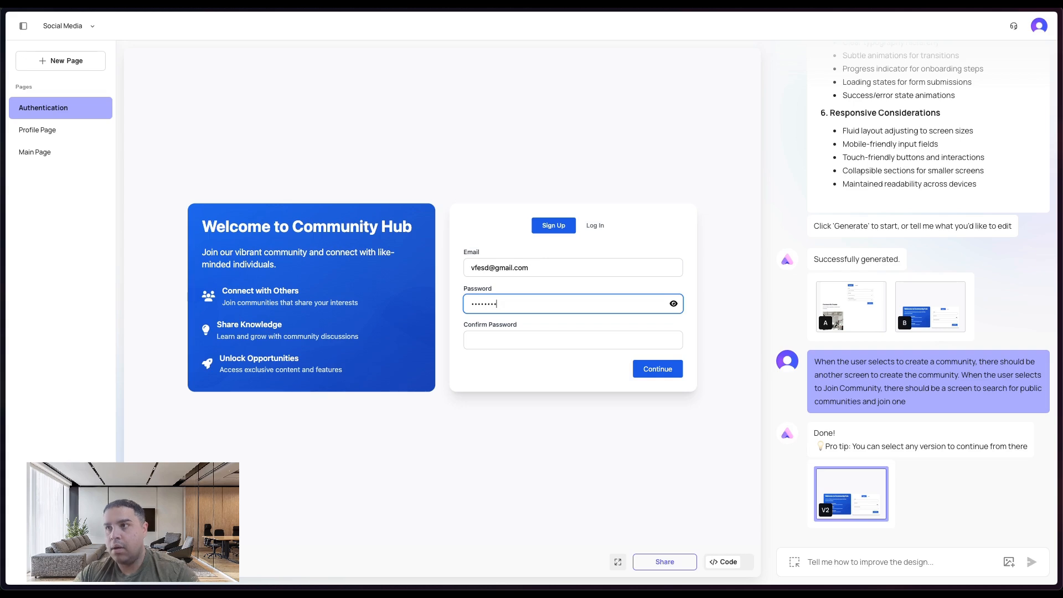
- Fill in the Confirm Password field and submit the sign-up form
key(Tab)
text(a)
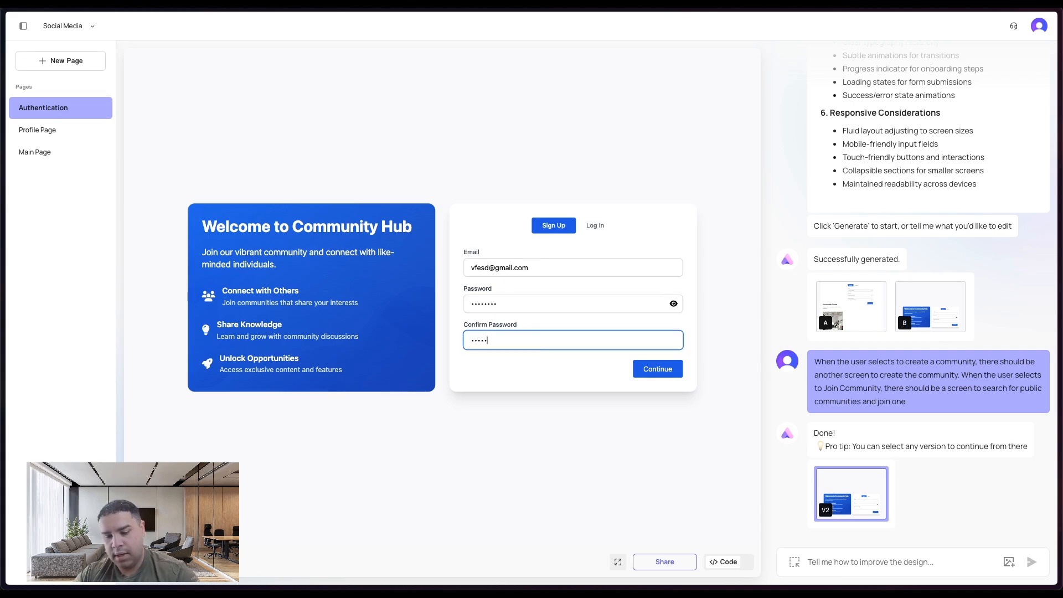
click(656, 369)
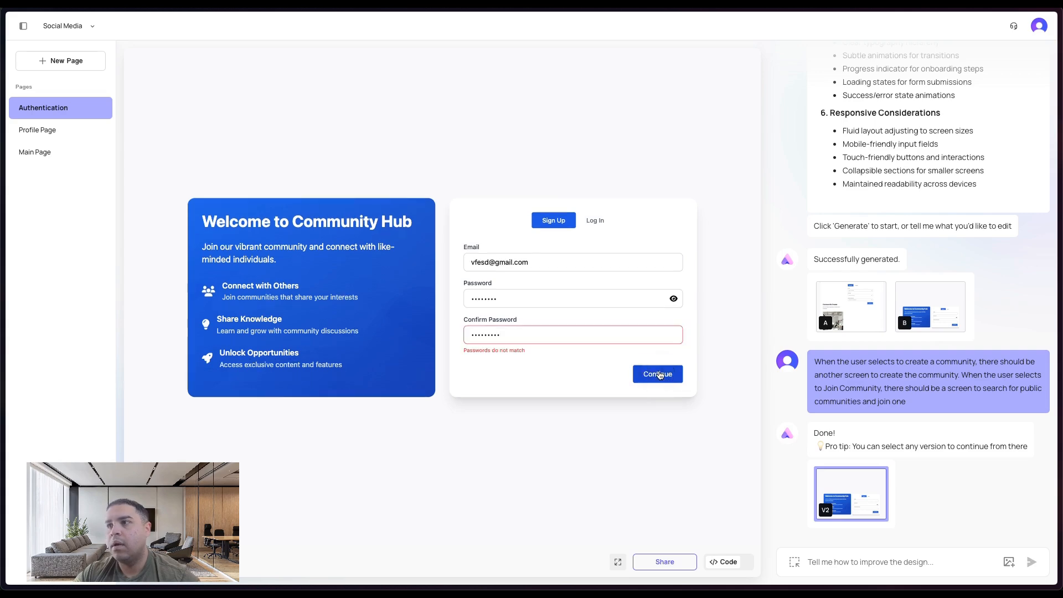
- Reveal the password and replace it with a new account password
click(674, 299)
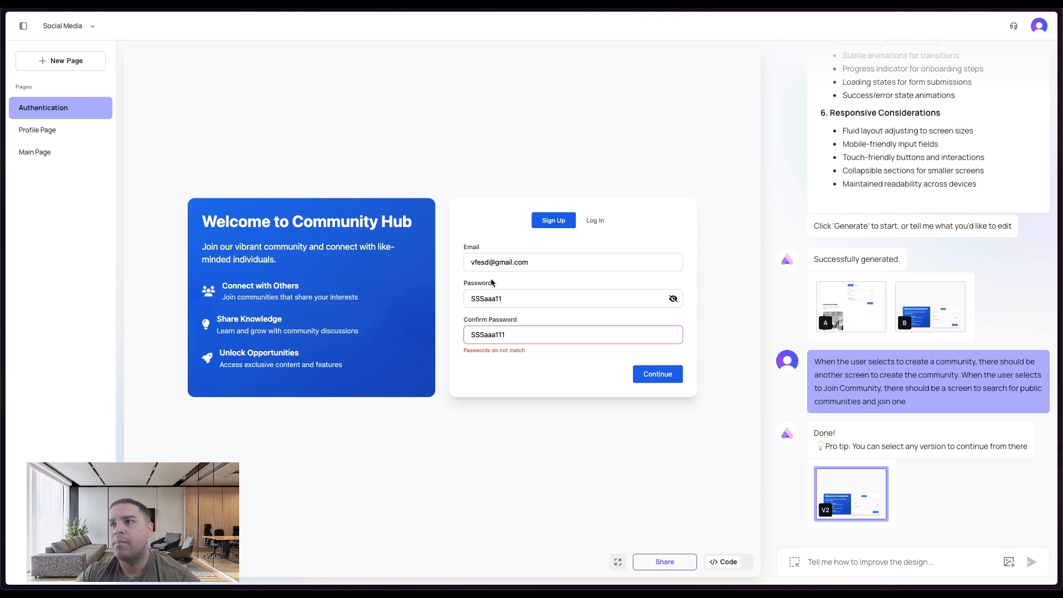
click(511, 300)
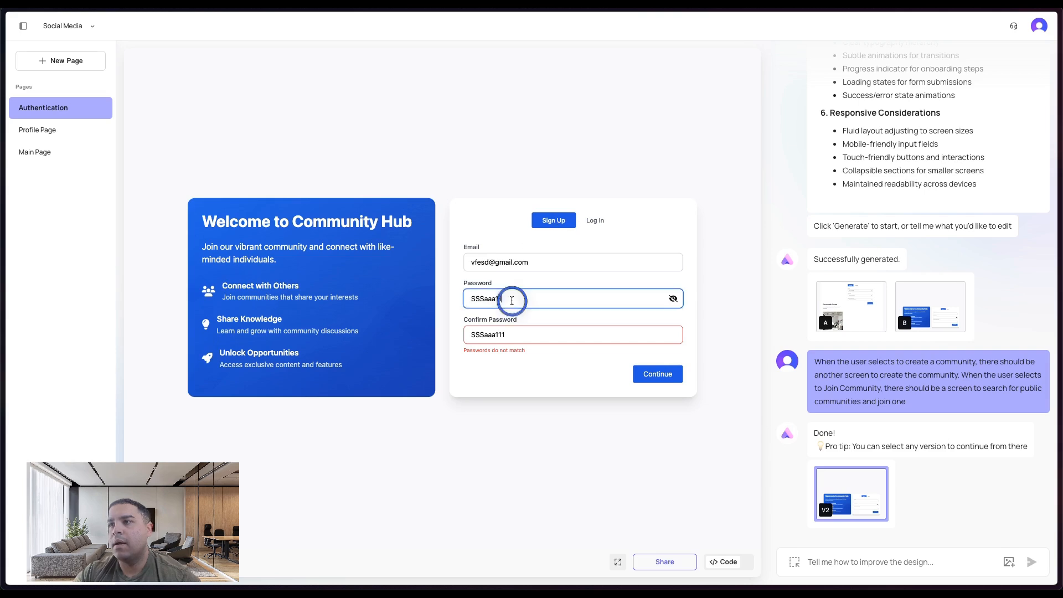
drag(512, 300, 427, 297)
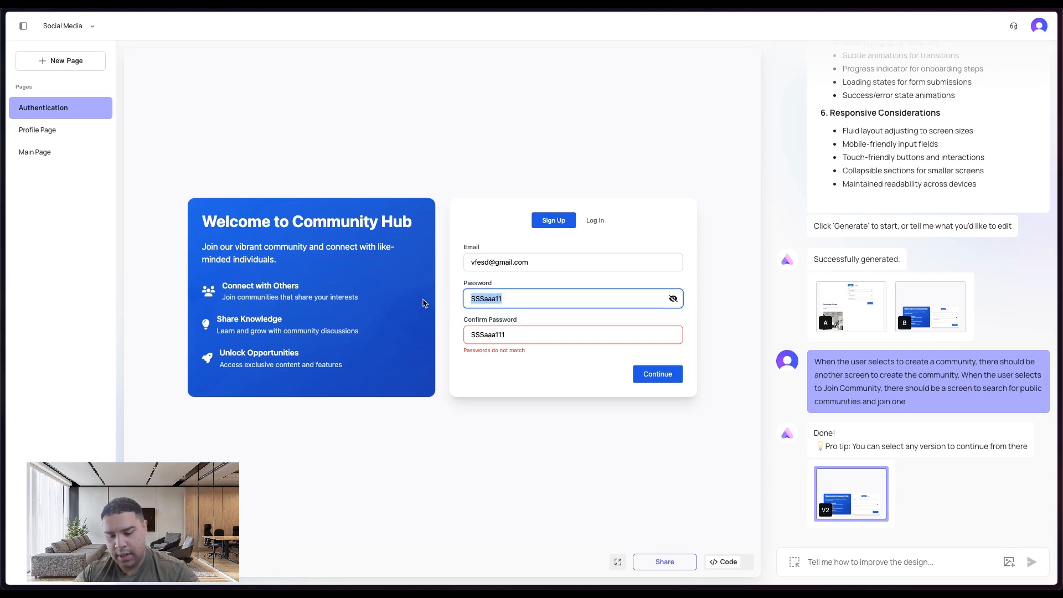
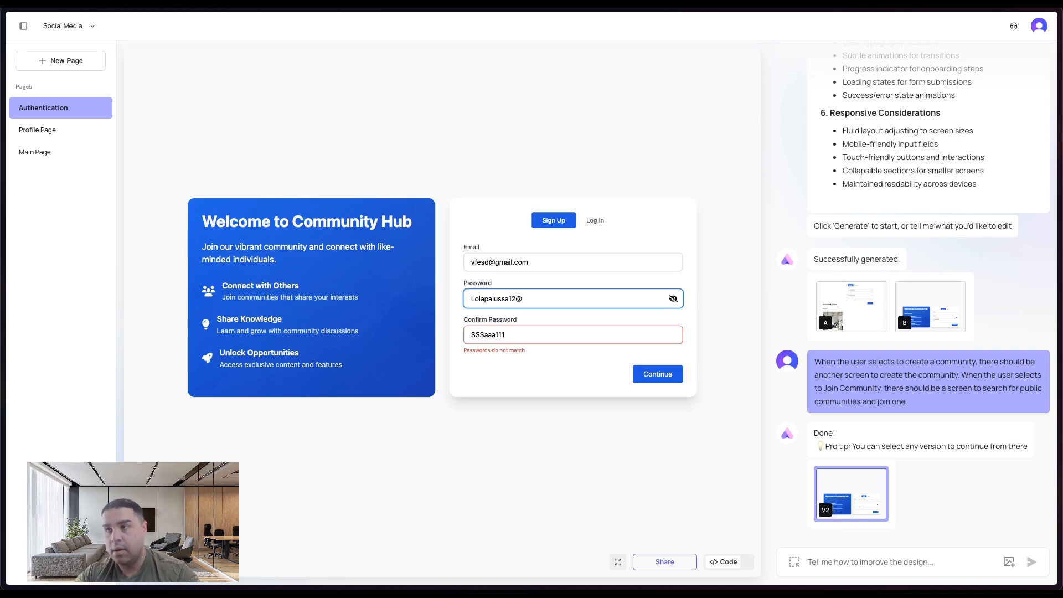
- Copy the new password into the Confirm Password field and continue the sign-up
key(ctrl+a)
key(ctrl+c)
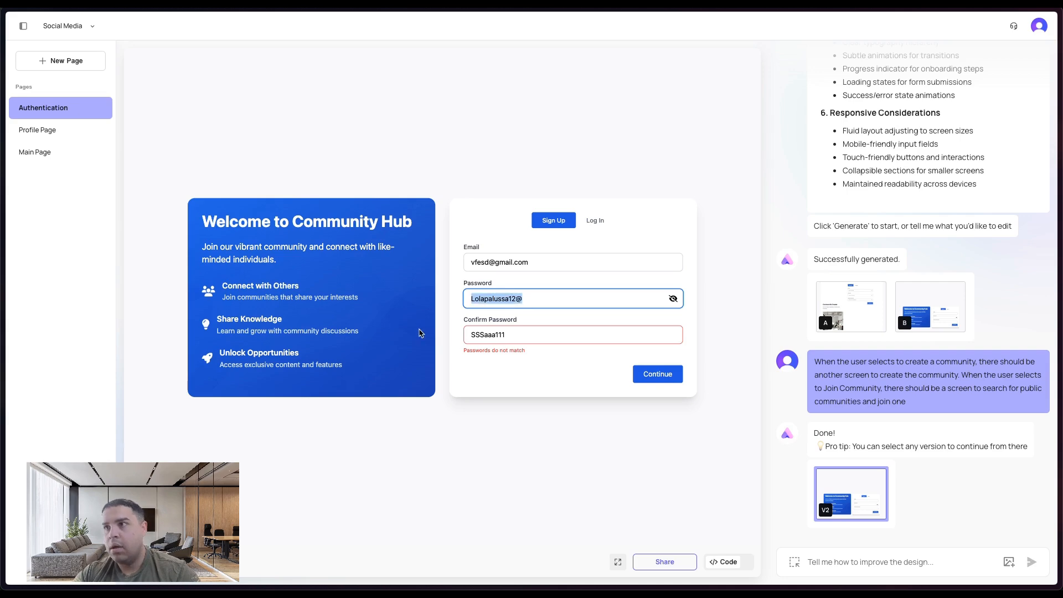
click(490, 336)
key(ctrl+a)
key(ctrl+v)
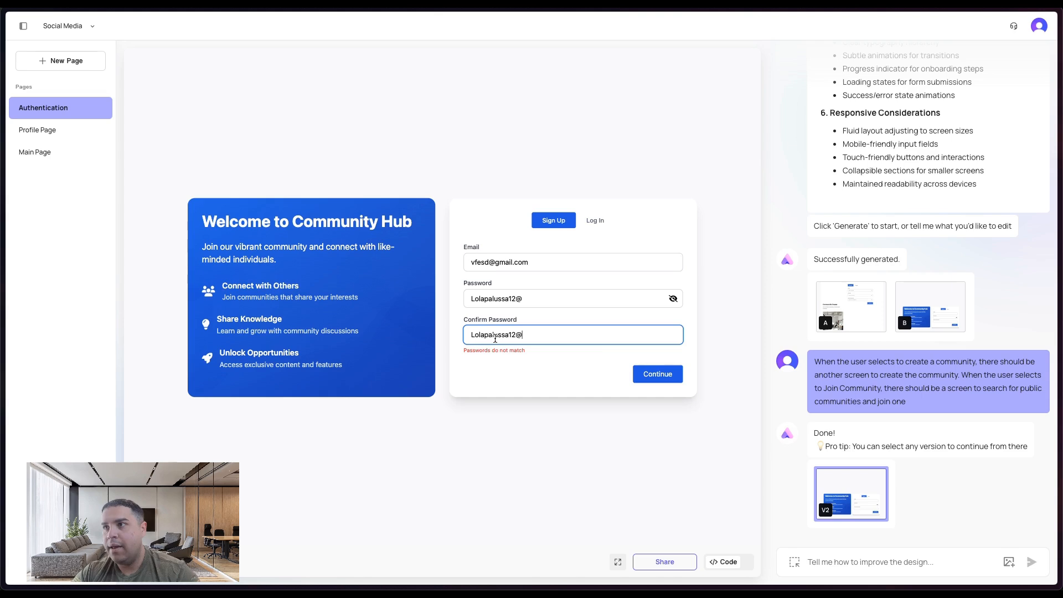
click(673, 378)
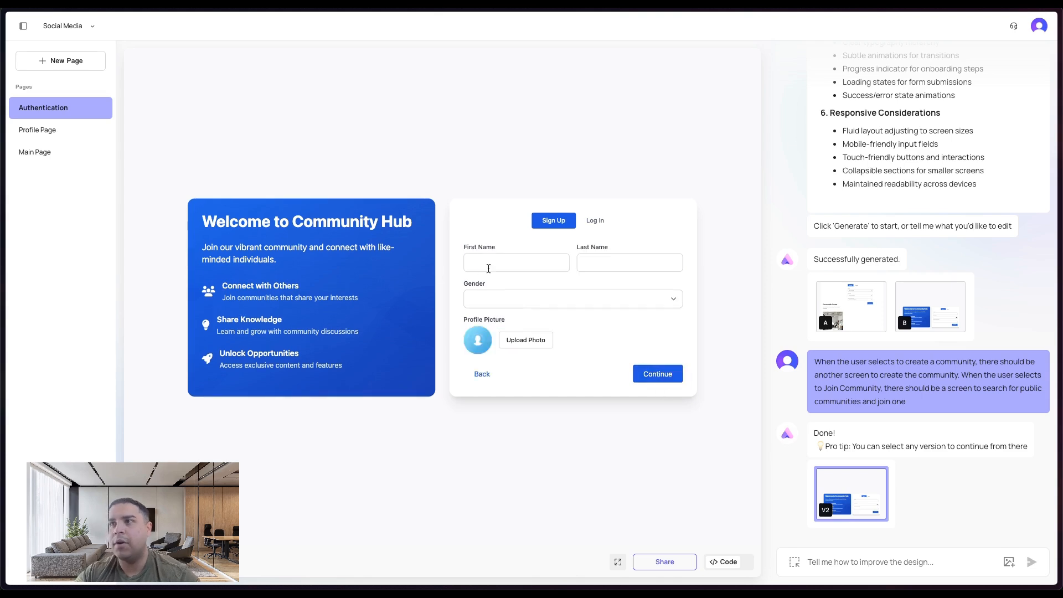
- Fill in the first and last name, choose Female as gender, and continue to the next step
click(534, 265)
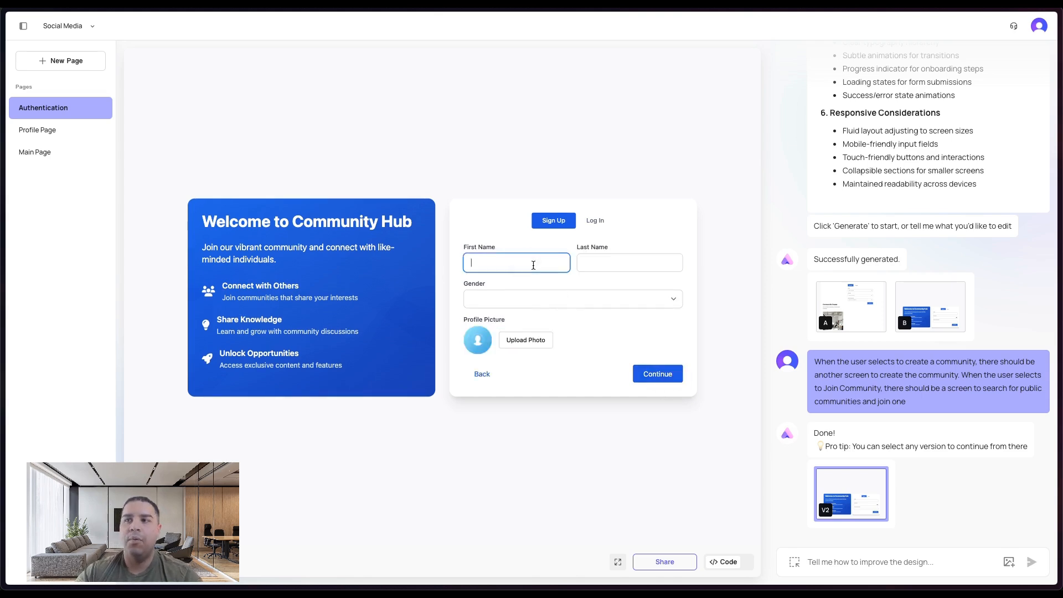
key(Tab)
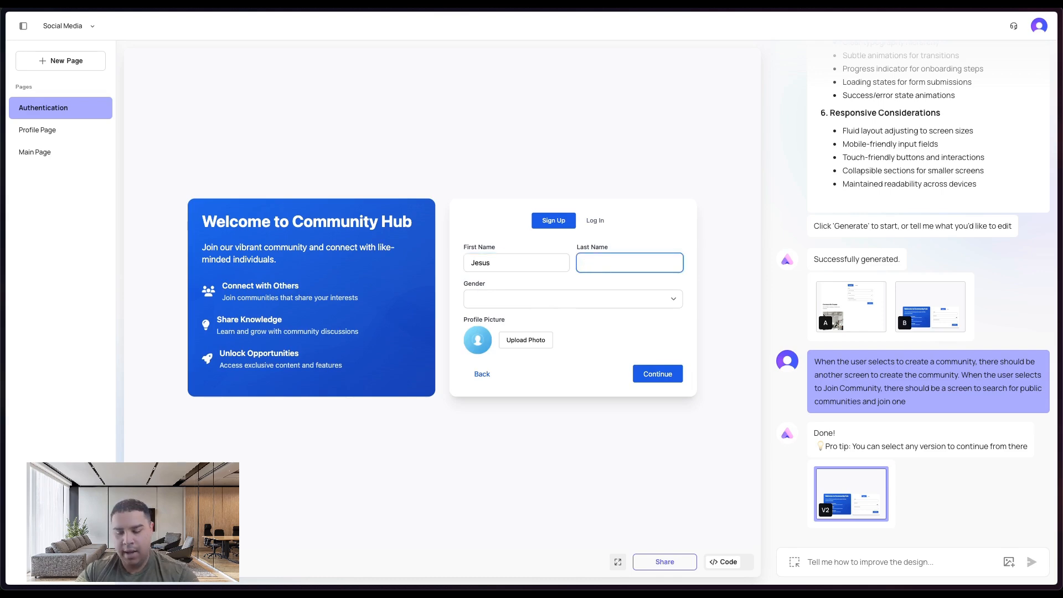
click(534, 304)
click(519, 314)
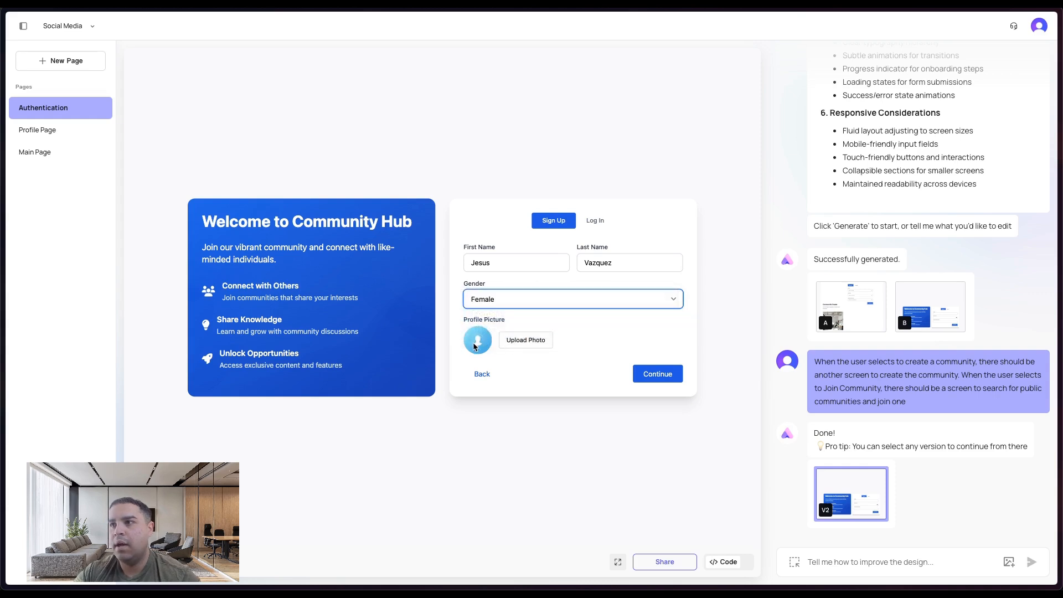
click(658, 374)
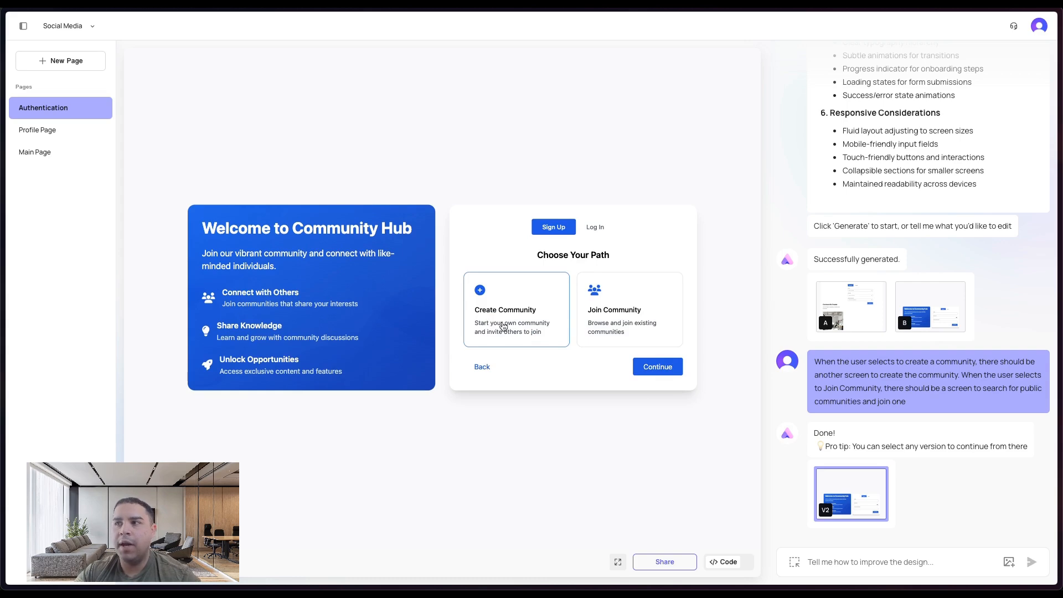
- Explore the Join Community and Create Community paths of the sign-up flow
click(598, 299)
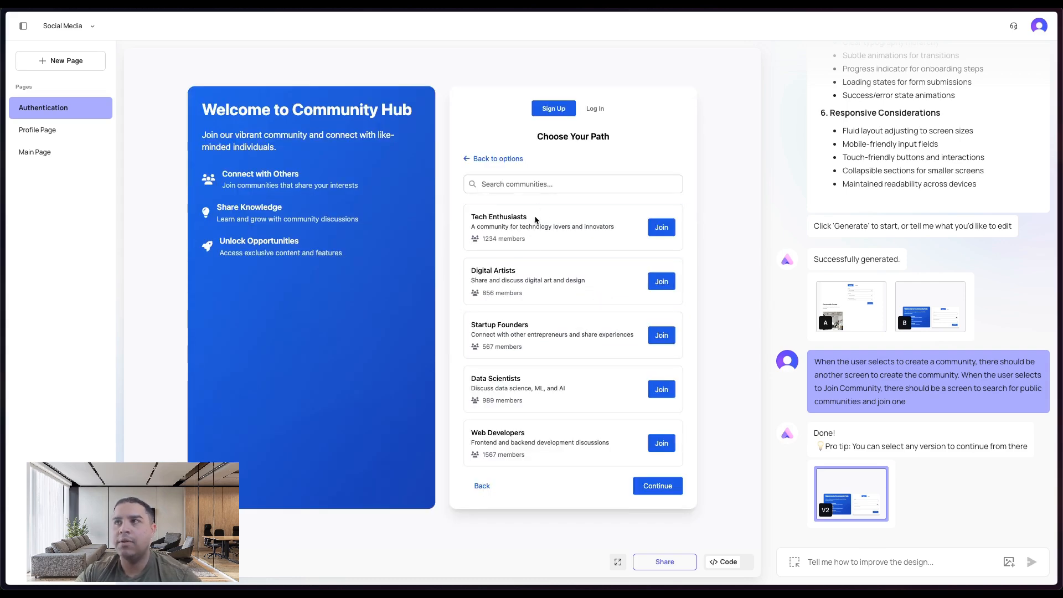
click(480, 165)
click(501, 312)
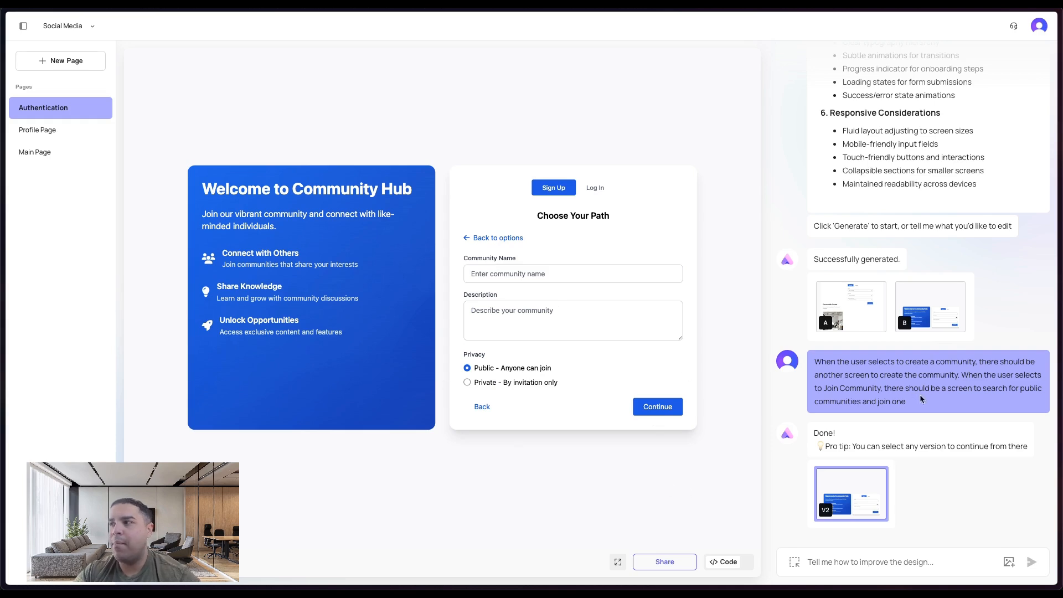
drag(921, 399, 814, 361)
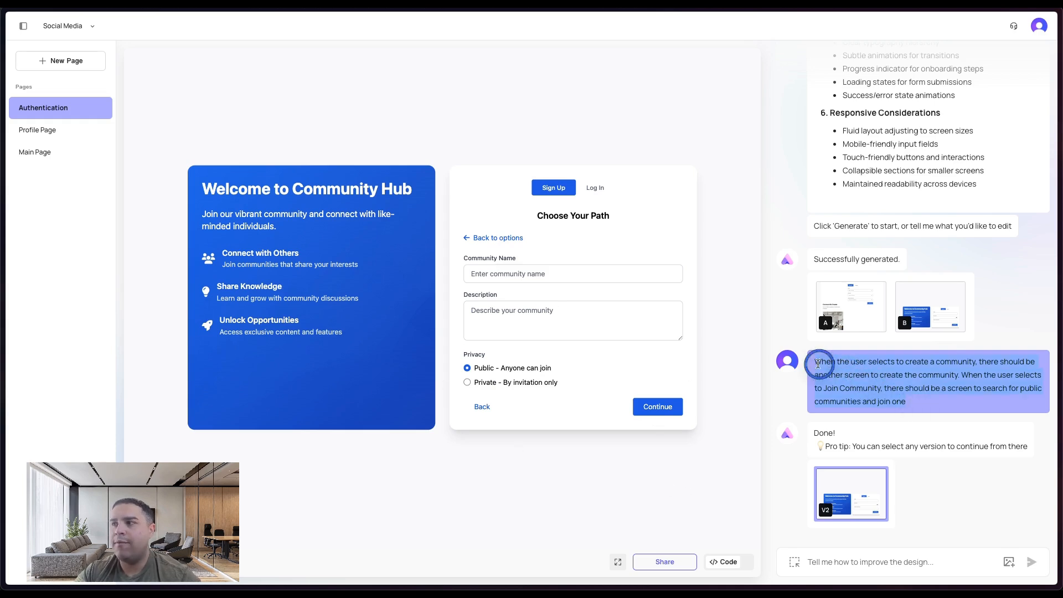
click(849, 560)
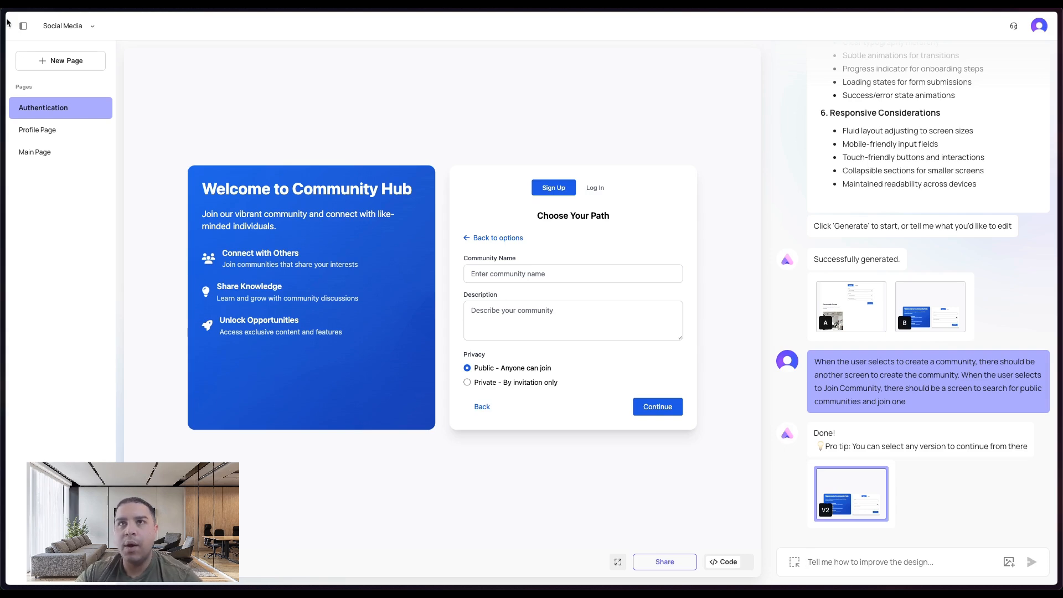
click(23, 27)
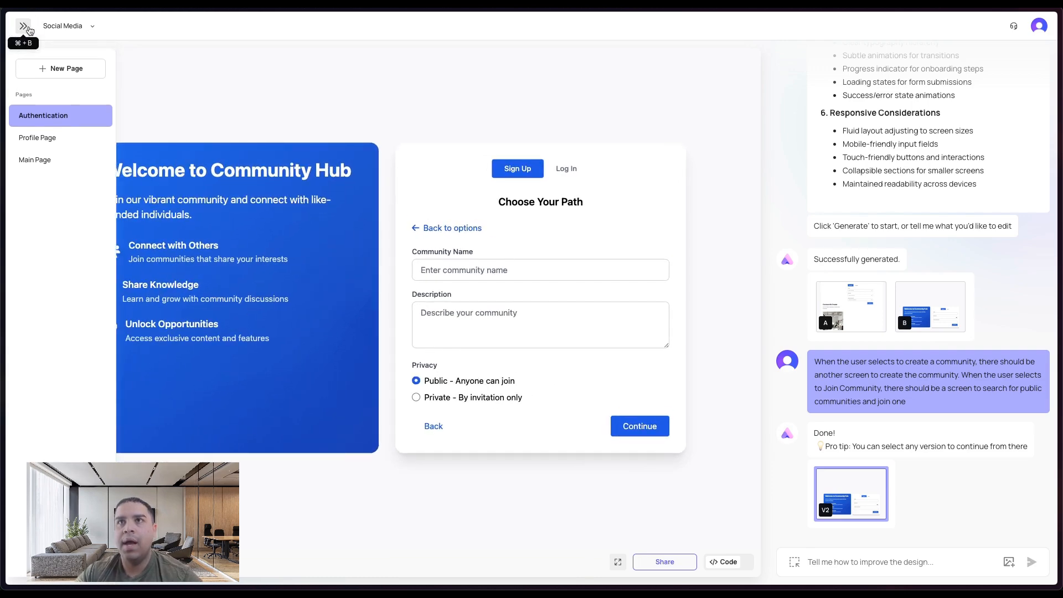
- Switch to the Hustling Labs project and decline the browser's offer to save the password
click(92, 27)
click(77, 79)
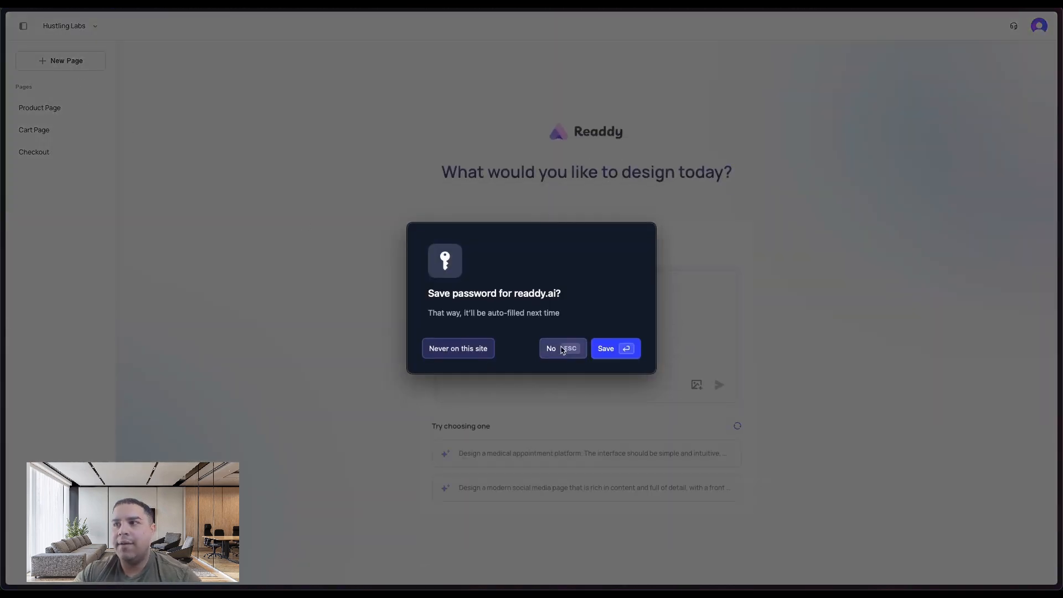
click(554, 339)
- Open the Checkout page and compare its design versions A and B
click(40, 150)
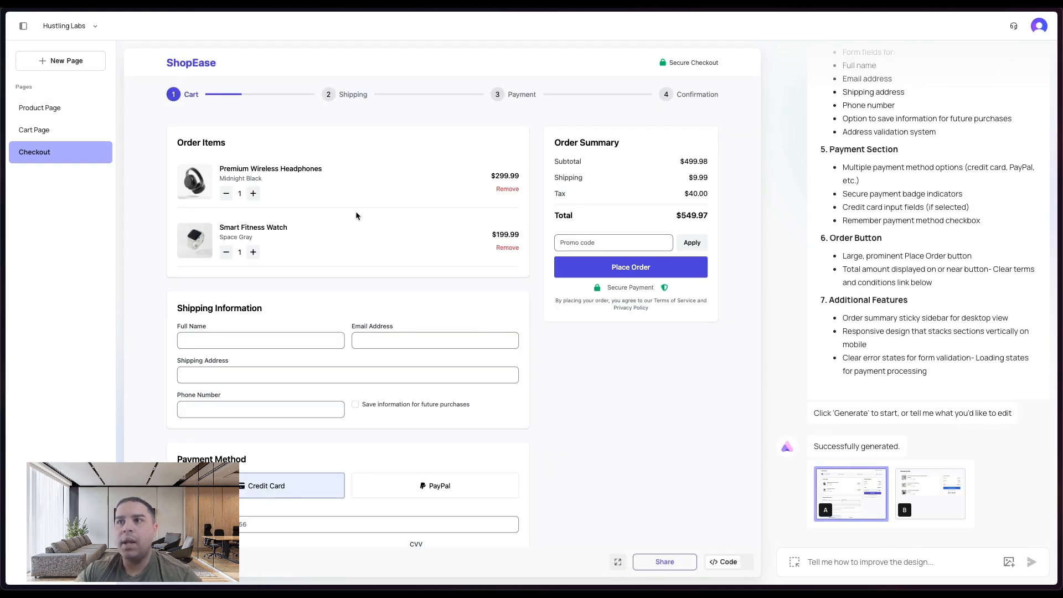
scroll(355, 213, down, 2)
scroll(355, 213, up, 2)
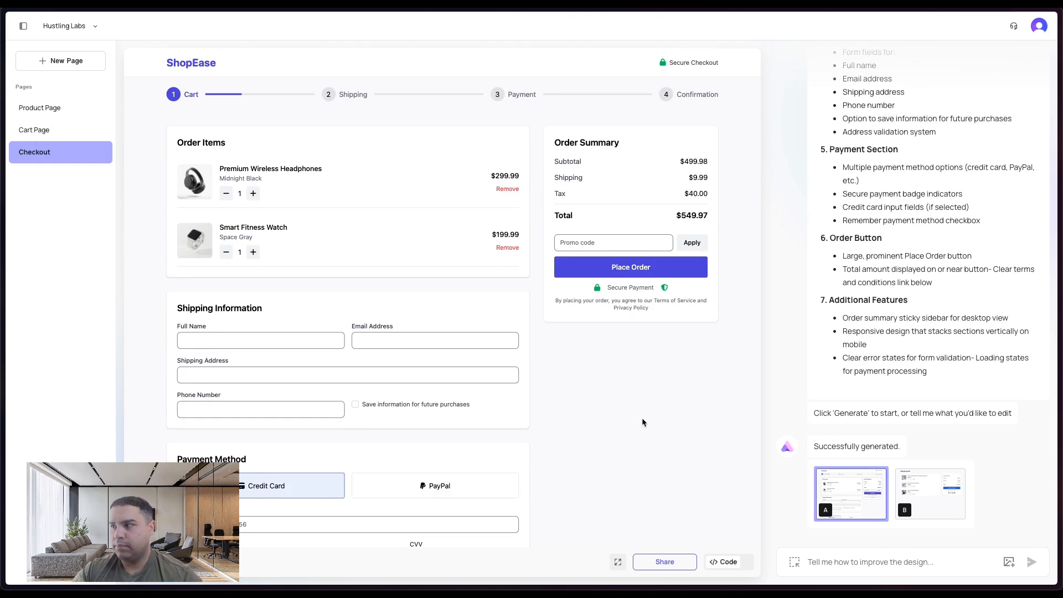
click(931, 504)
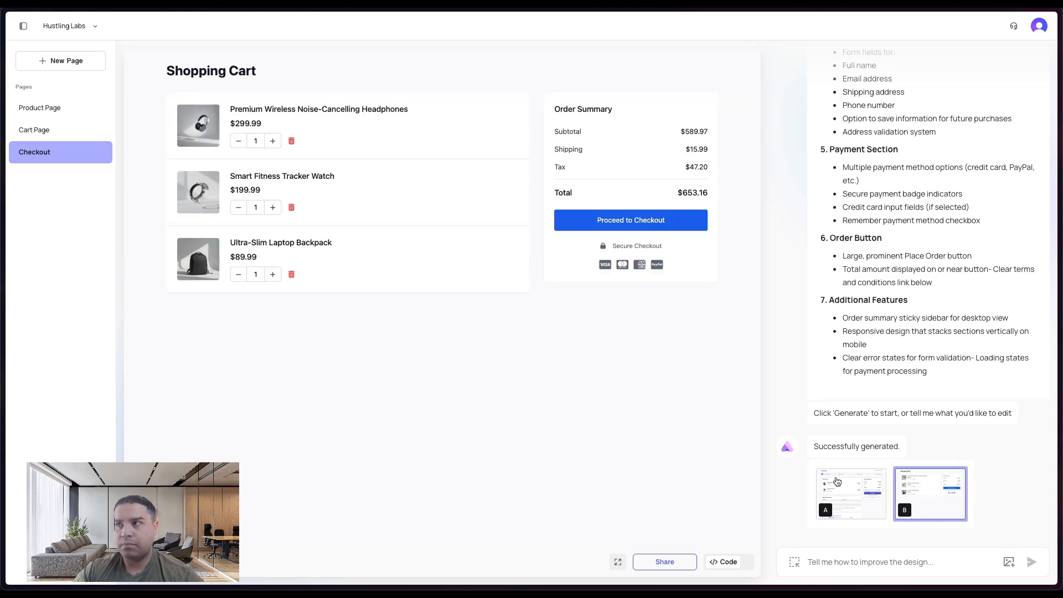
click(839, 493)
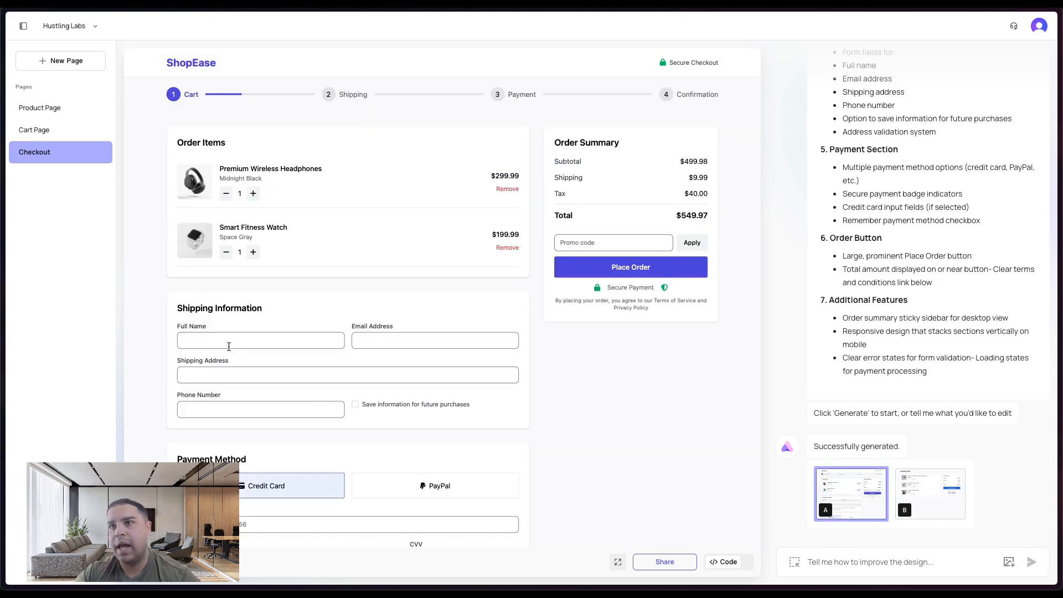
- Browse the Cart Page, Product Page and Checkout page previews
scroll(205, 343, down, 1)
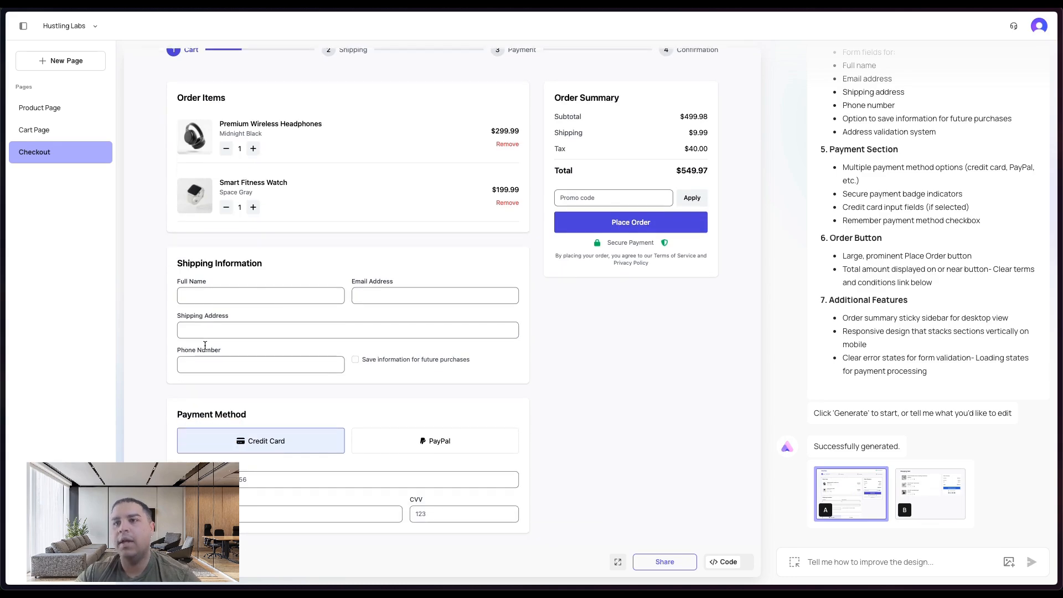
scroll(205, 349, up, 1)
click(49, 129)
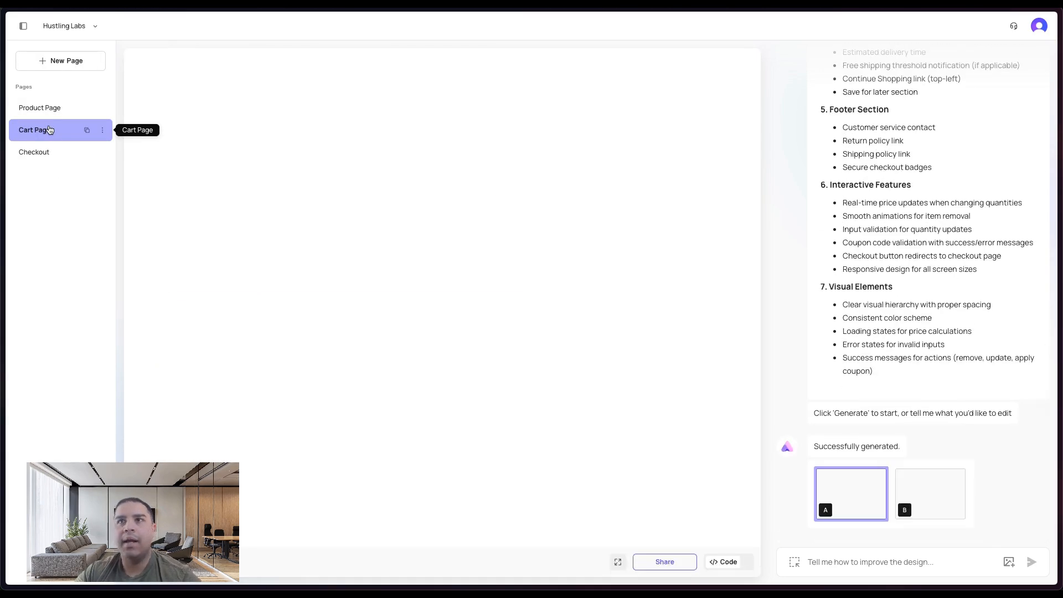
click(51, 109)
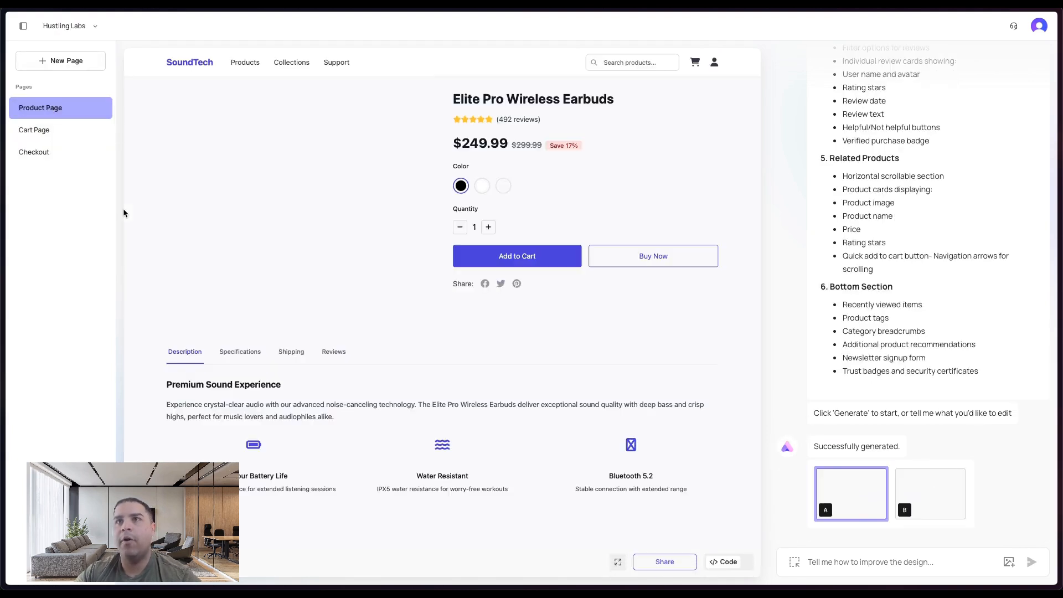
click(47, 160)
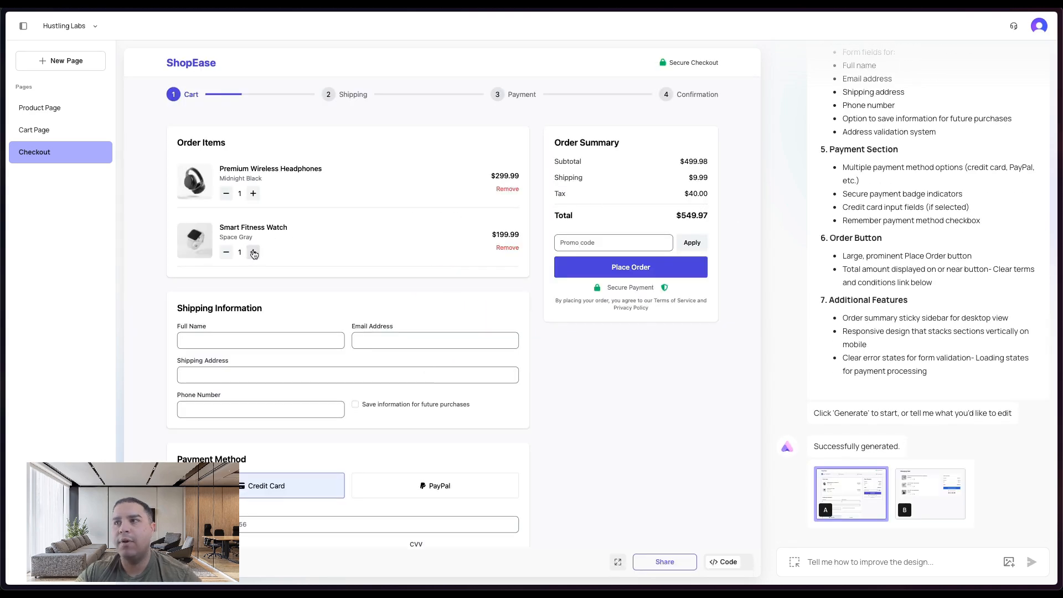
- Increase the Smart Fitness Watch quantity to 3 in the checkout order items
click(254, 252)
double_click(682, 215)
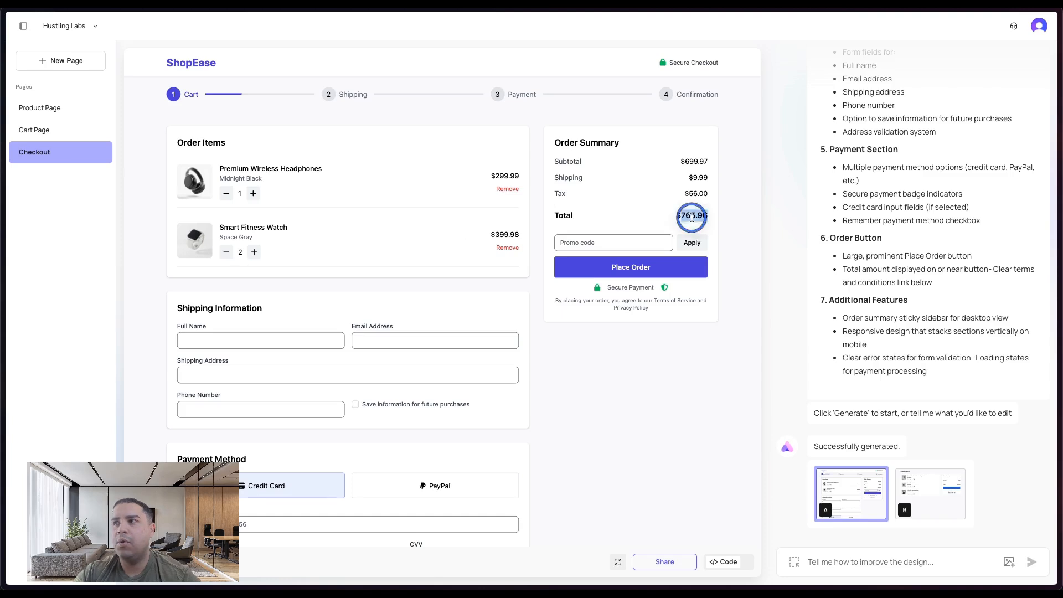
click(253, 252)
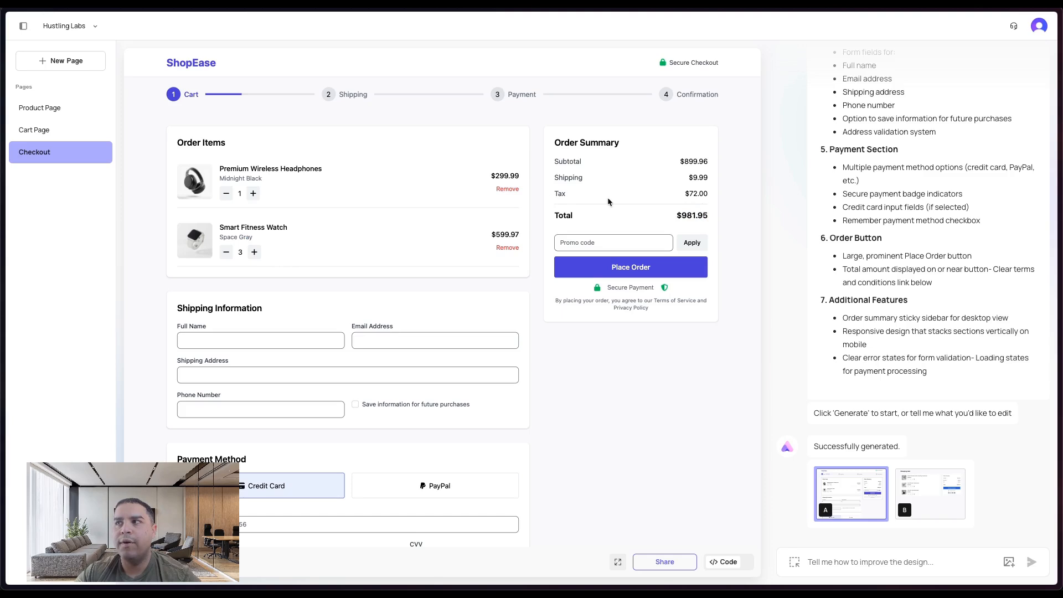
double_click(696, 193)
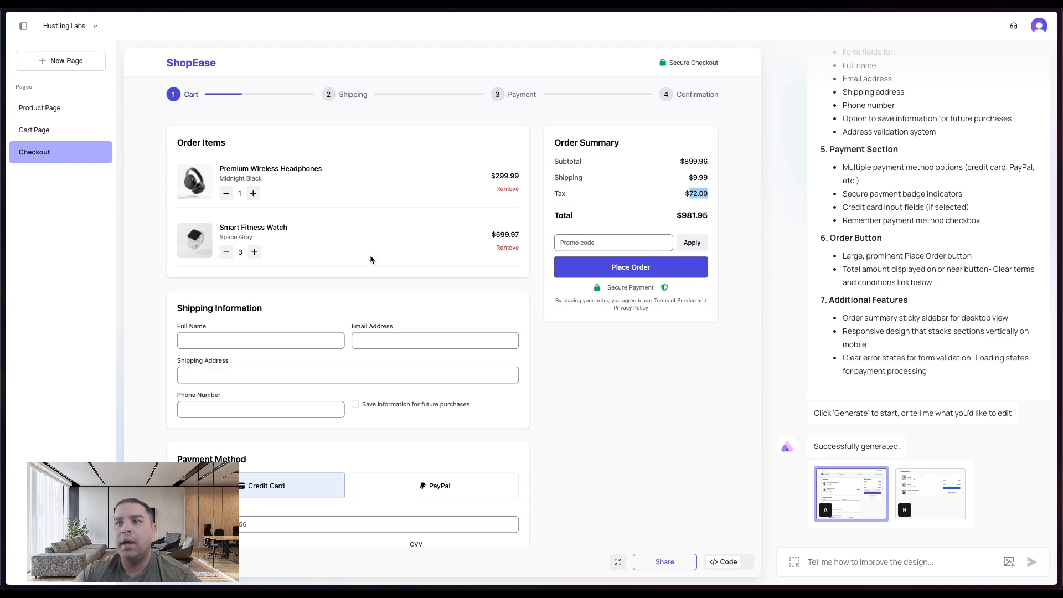
scroll(342, 364, down, 1)
scroll(340, 361, up, 1)
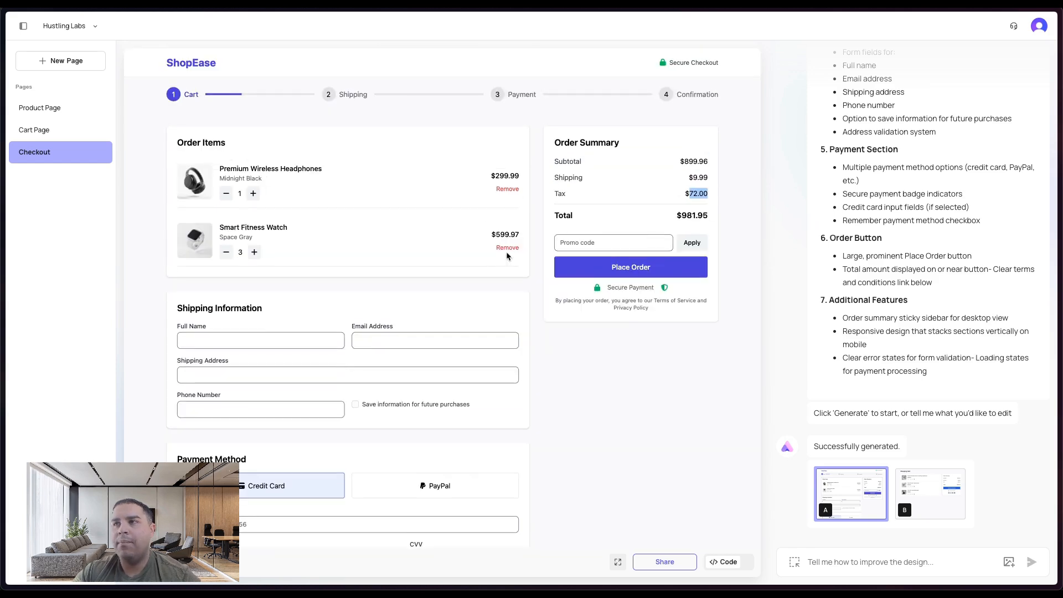
- Enter the promo code 100OFF in the checkout order summary and apply it
click(602, 242)
text(100)
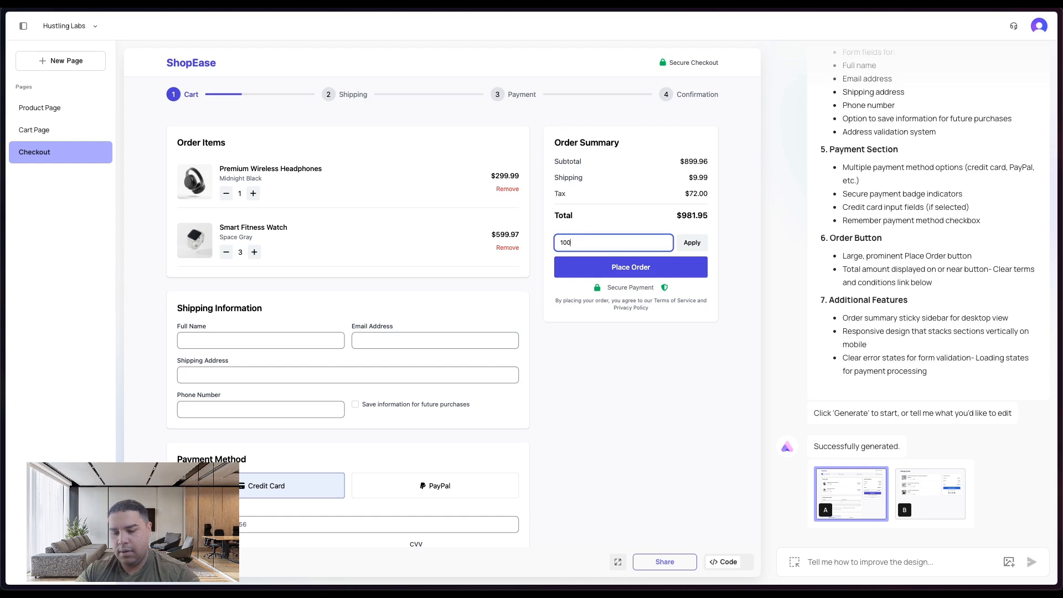
text(OFF)
click(689, 246)
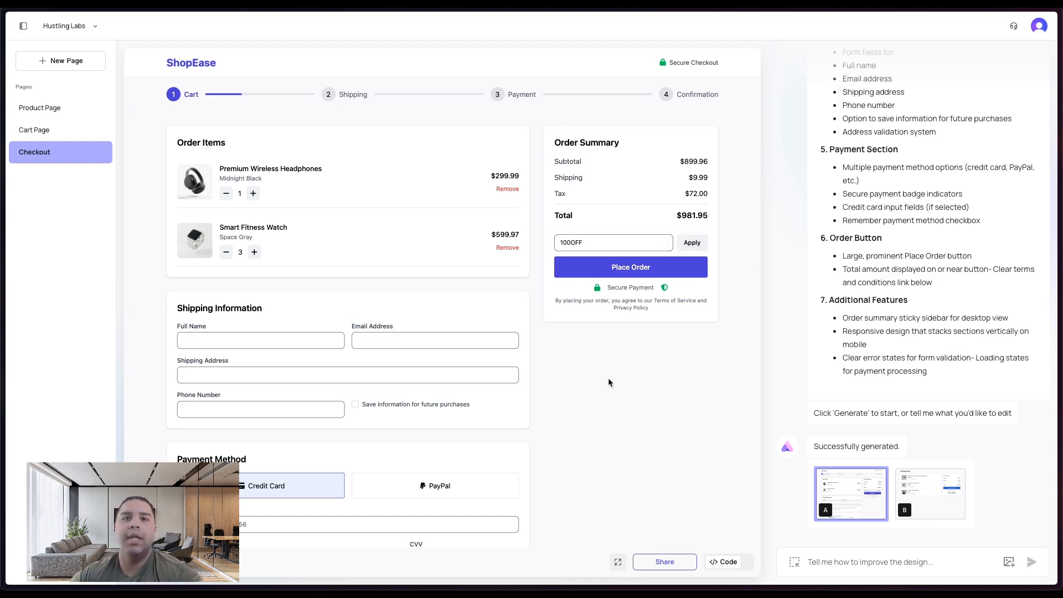
- Open the Product Page and raise the earbuds quantity to 2, scrolling through the product details
click(33, 133)
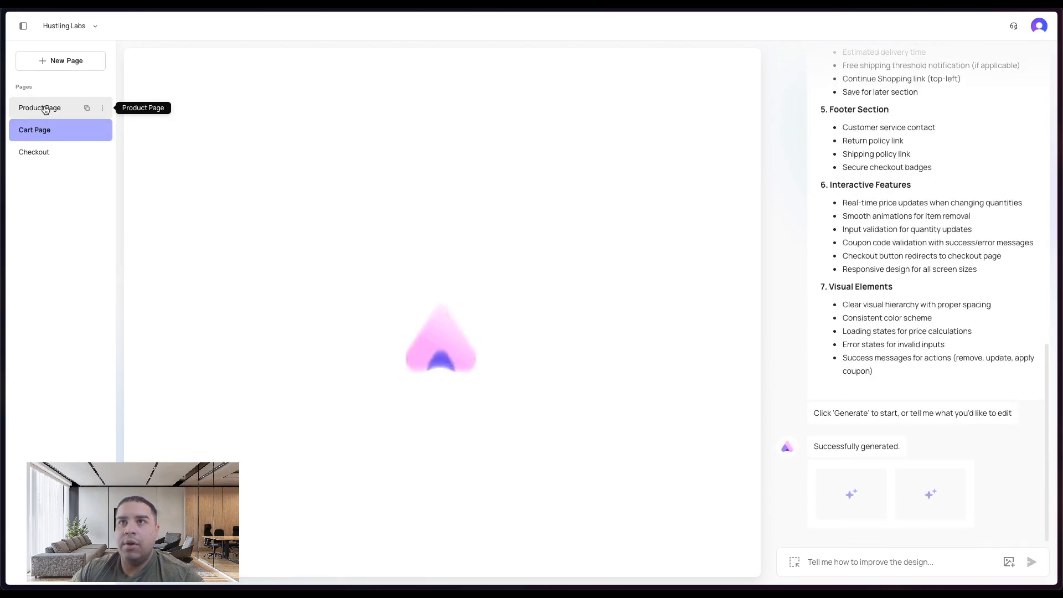
click(46, 108)
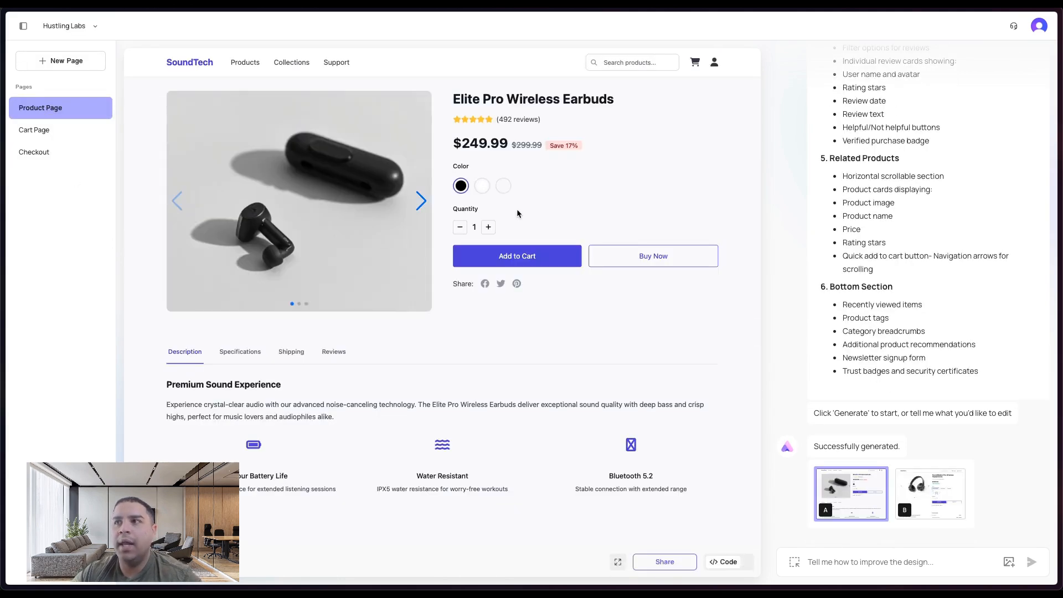
click(489, 227)
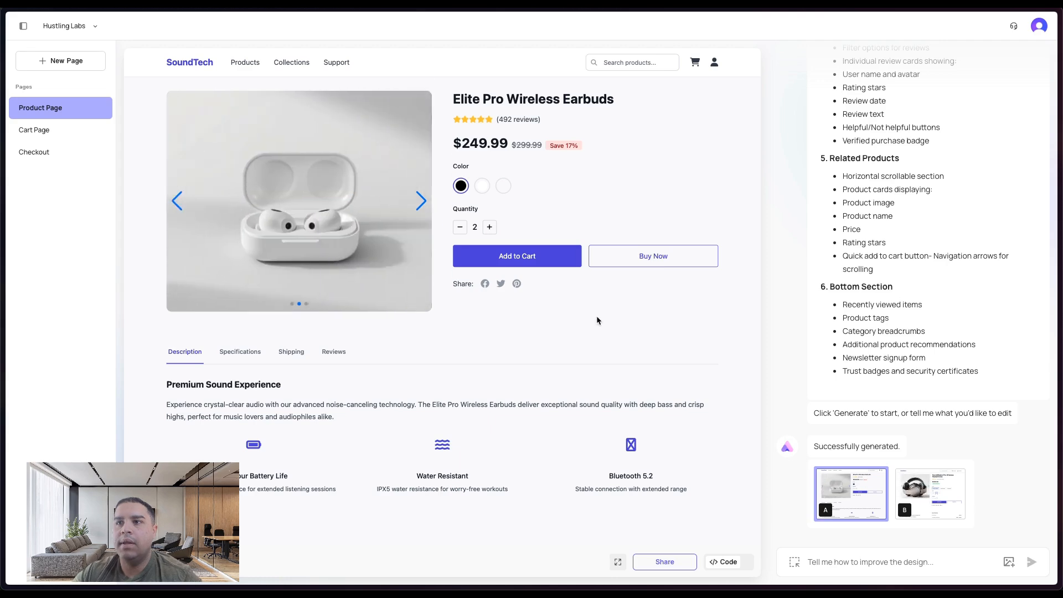
scroll(239, 468, down, 4)
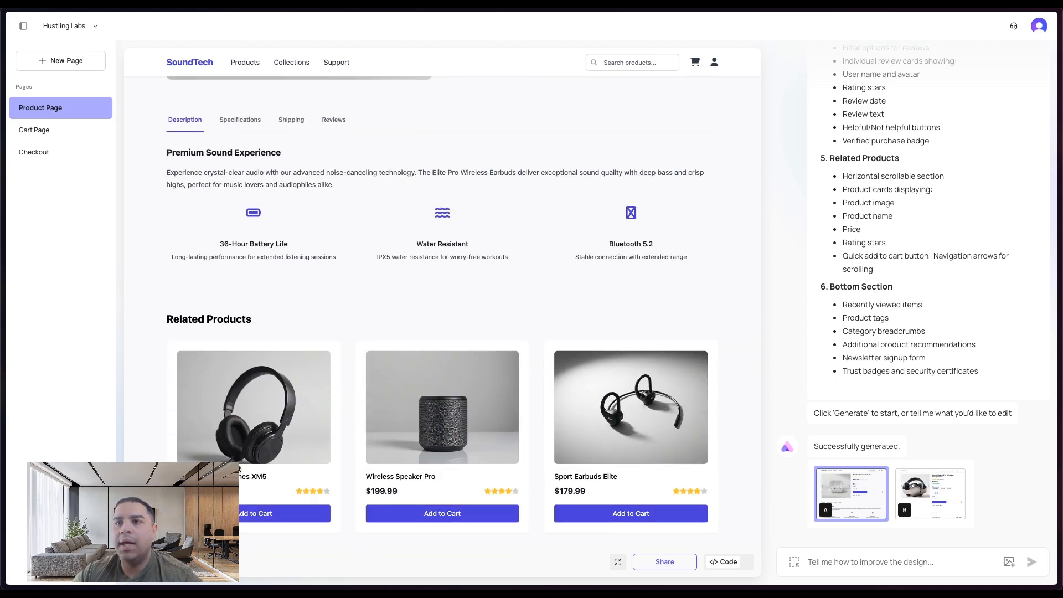
scroll(240, 468, up, 4)
- Return to the Checkout page through the Cart Page and scroll through it
click(44, 134)
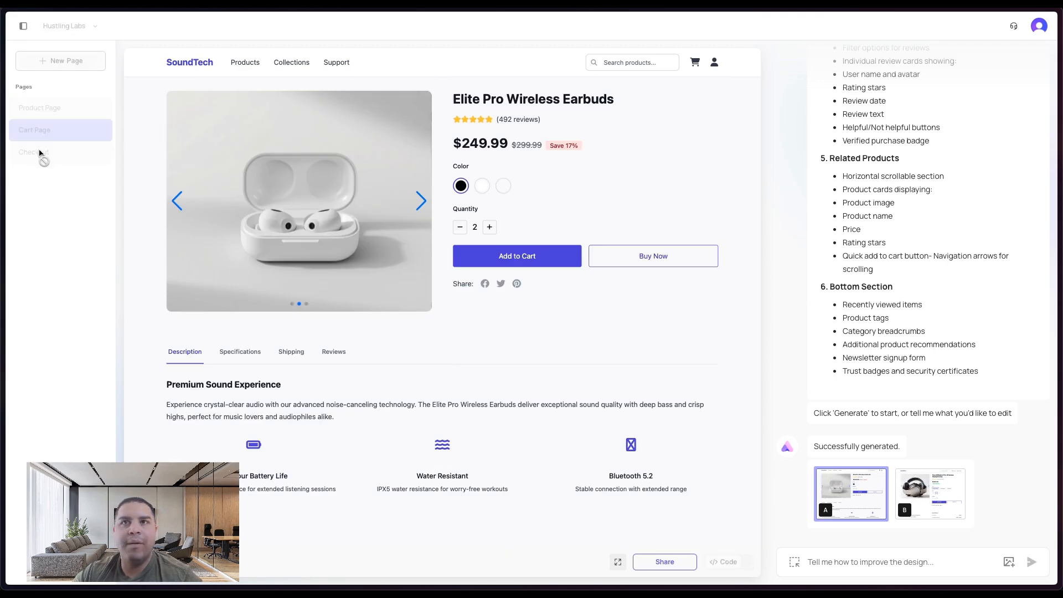
click(40, 155)
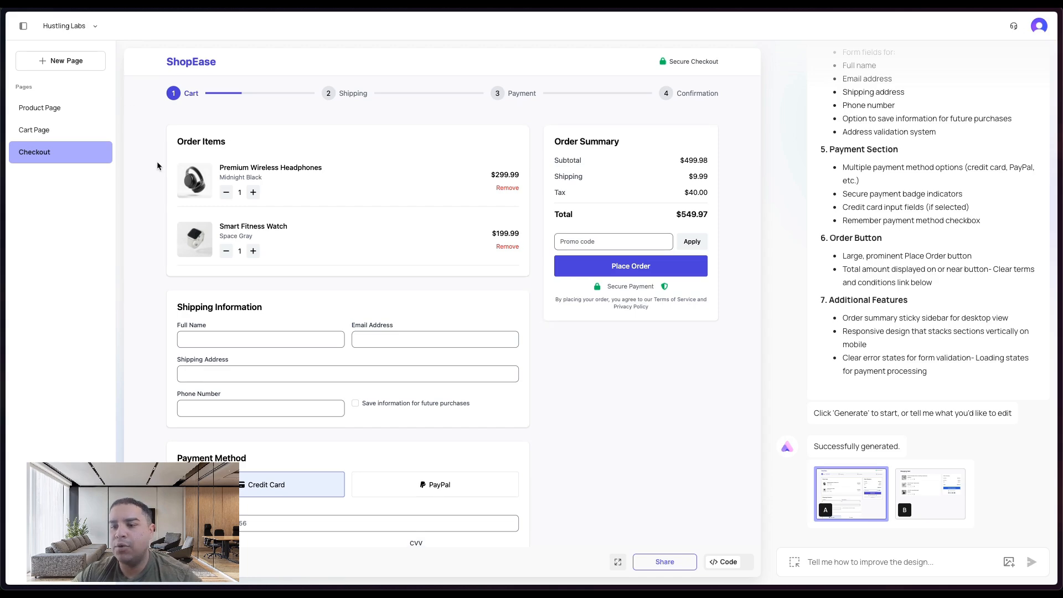
scroll(158, 165, down, 1)
scroll(157, 164, up, 1)
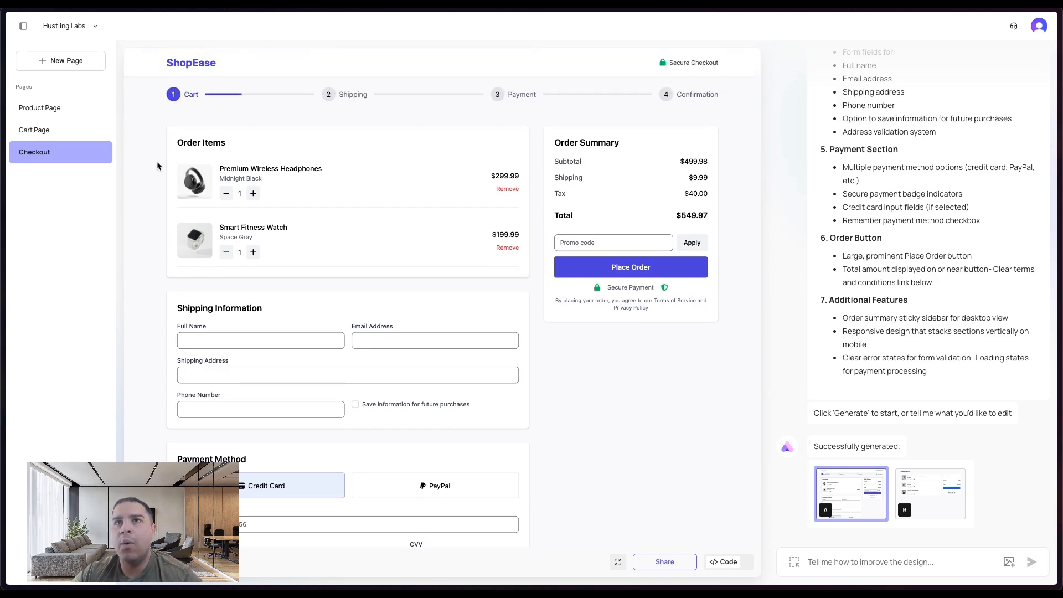
- Create a new project named AI Coding Tool using HTML as its code type
click(77, 27)
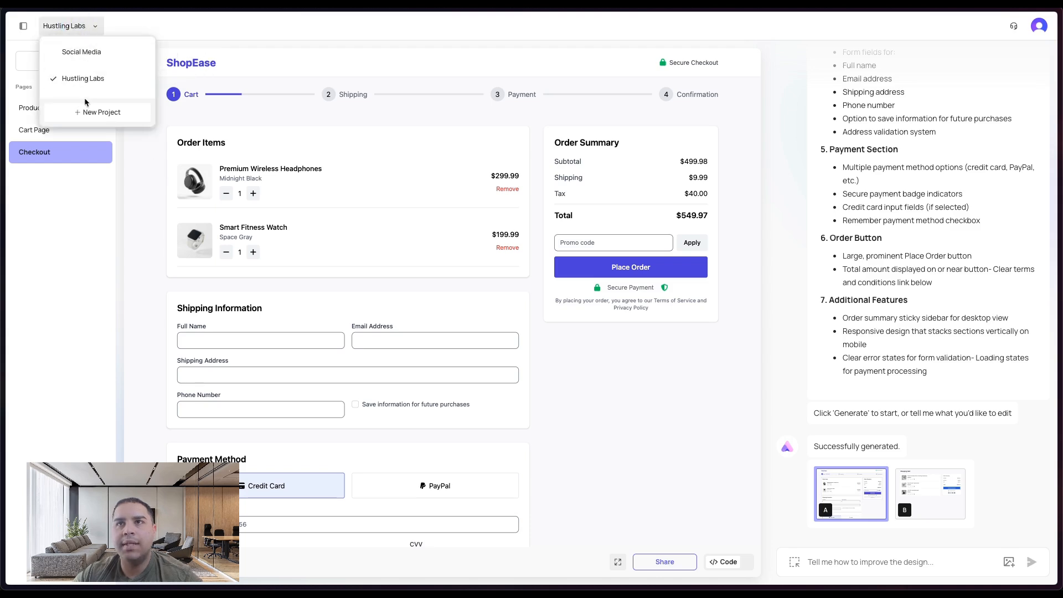
click(87, 117)
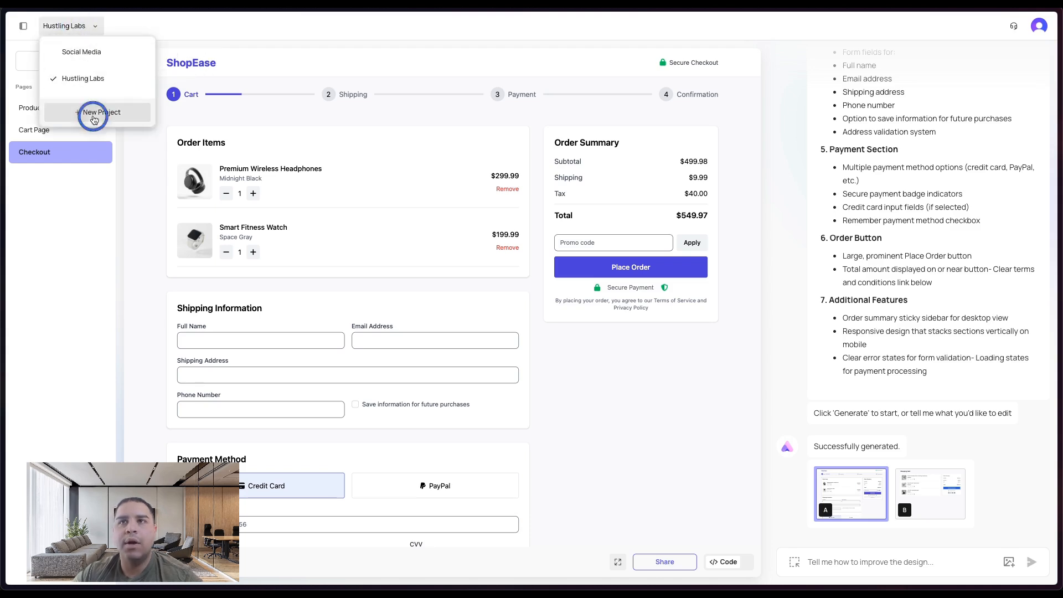
click(466, 333)
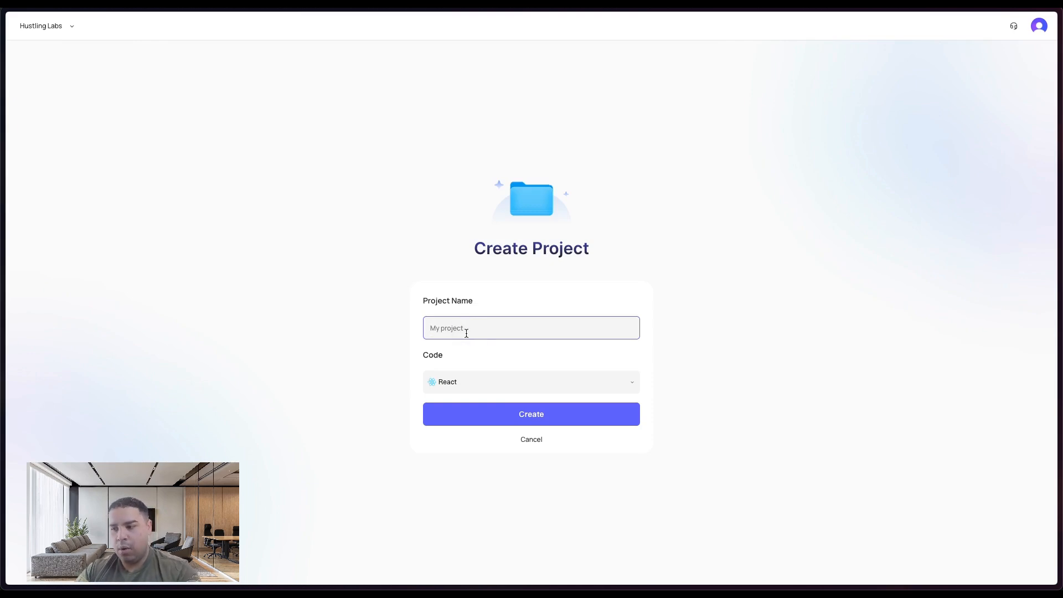
text(AI)
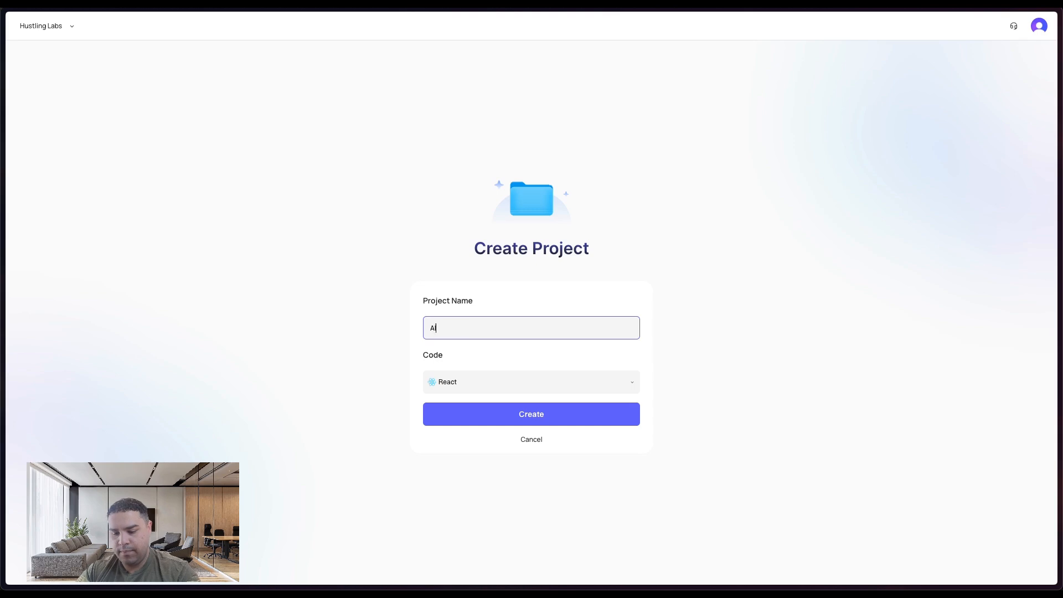
text( Coding Tool)
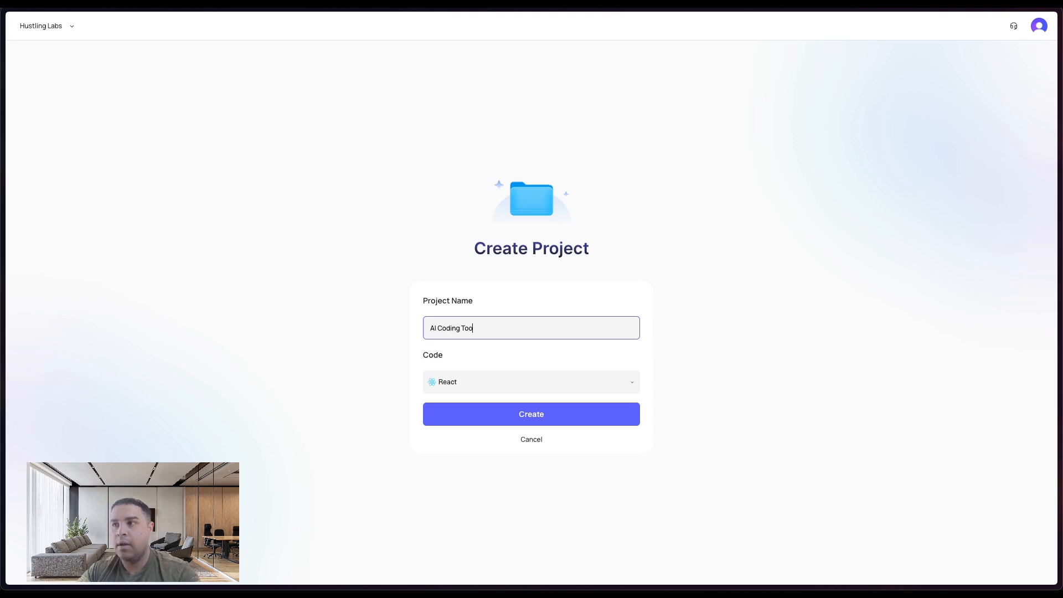
click(475, 382)
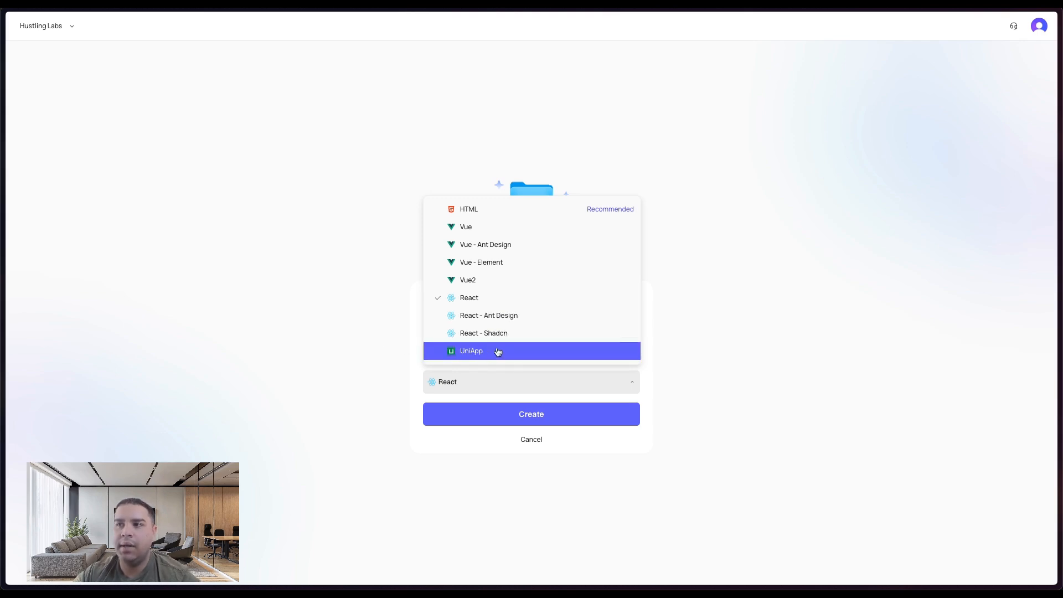
click(541, 216)
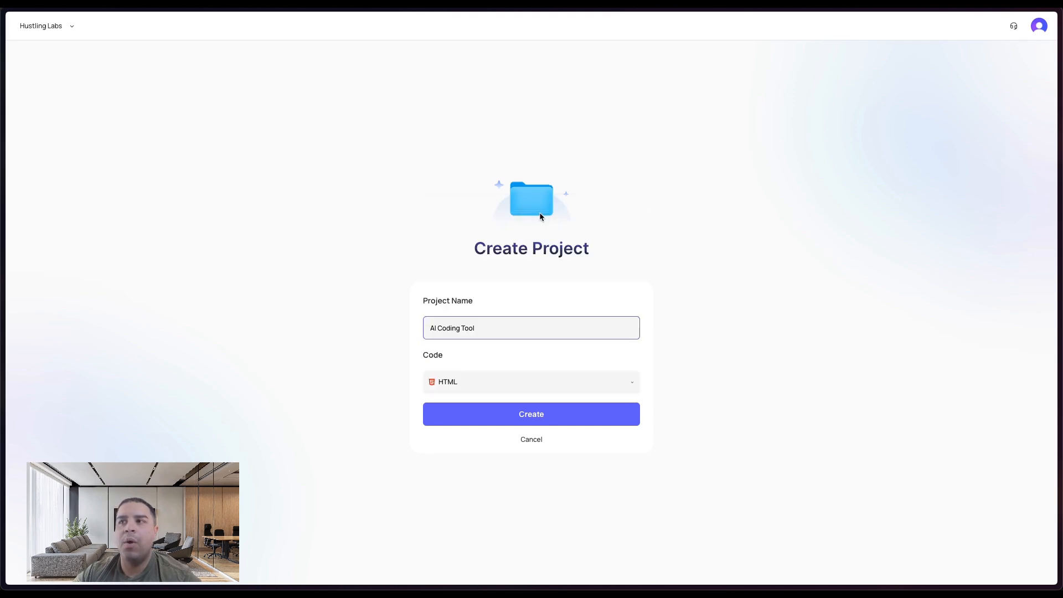
click(525, 416)
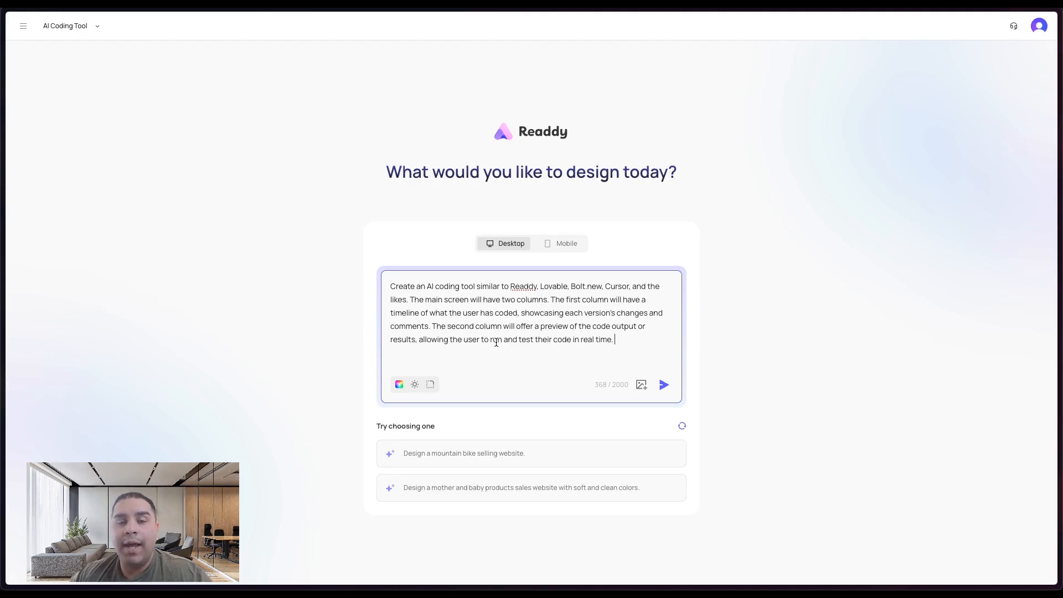
- Extend the design prompt by accepting autocomplete suggestions about timeline features and preview area tabs
key(BackSpace)
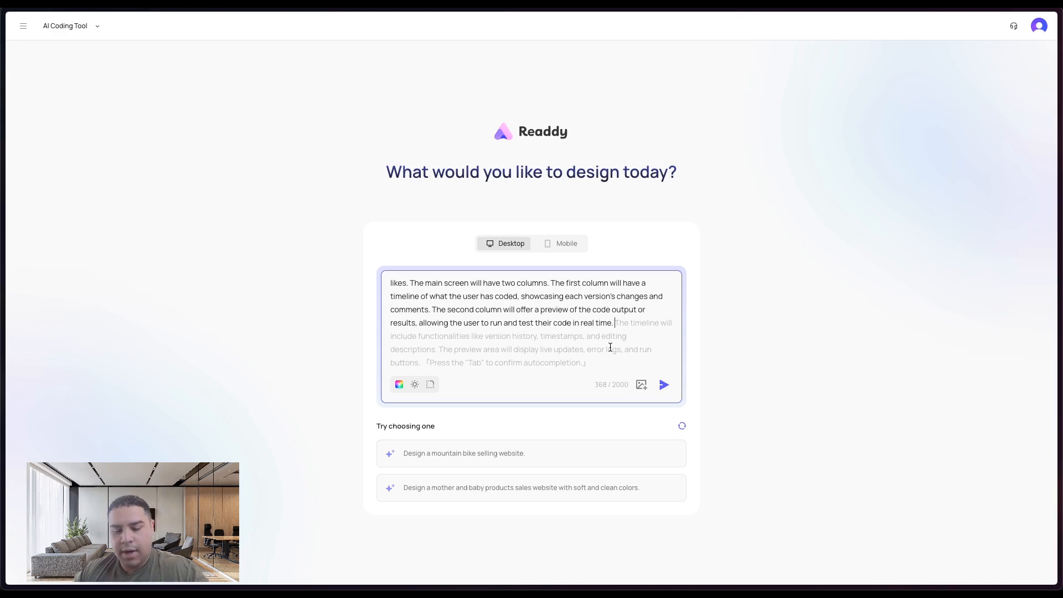
key(Tab)
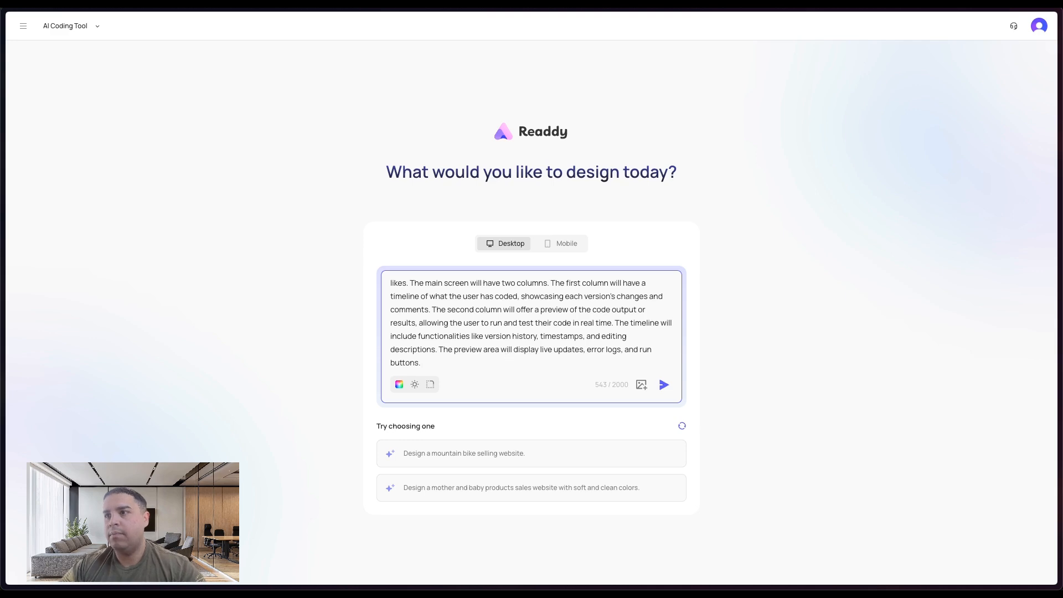
key(BackSpace)
key(BackSpace)
key(BackSpace)
text(s. The)
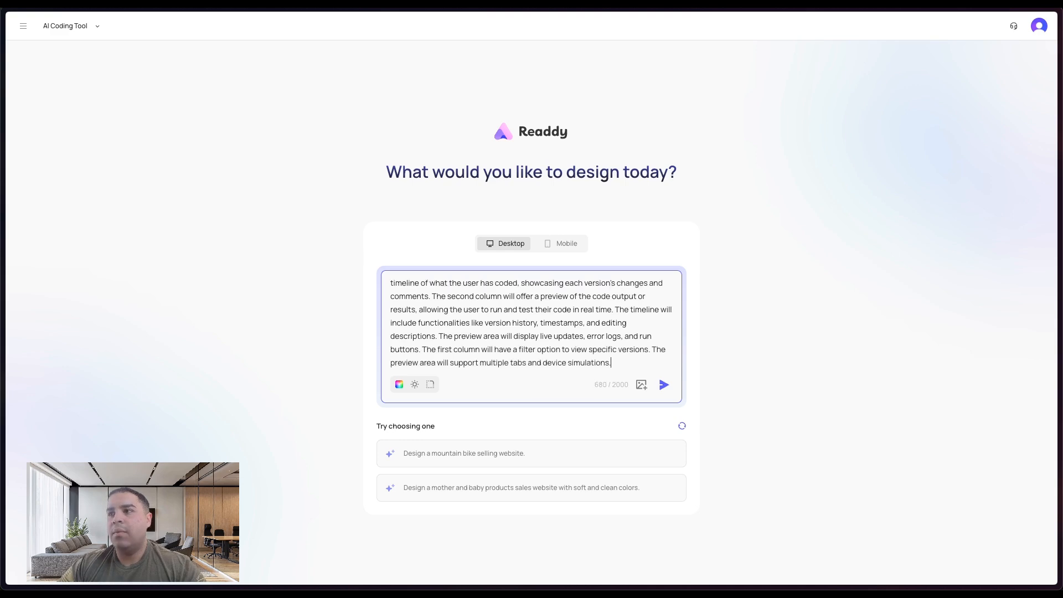
key(Tab)
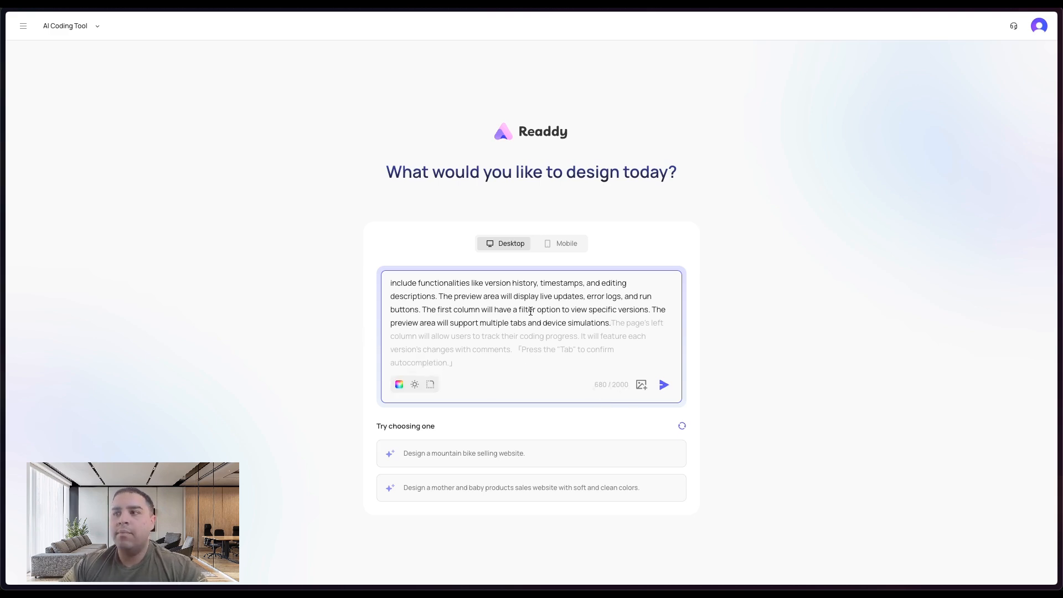
- Open the prompt's style settings and save the default light theme, colour and corner radius
scroll(559, 313, up, 2)
scroll(559, 311, down, 1)
scroll(558, 311, down, 2)
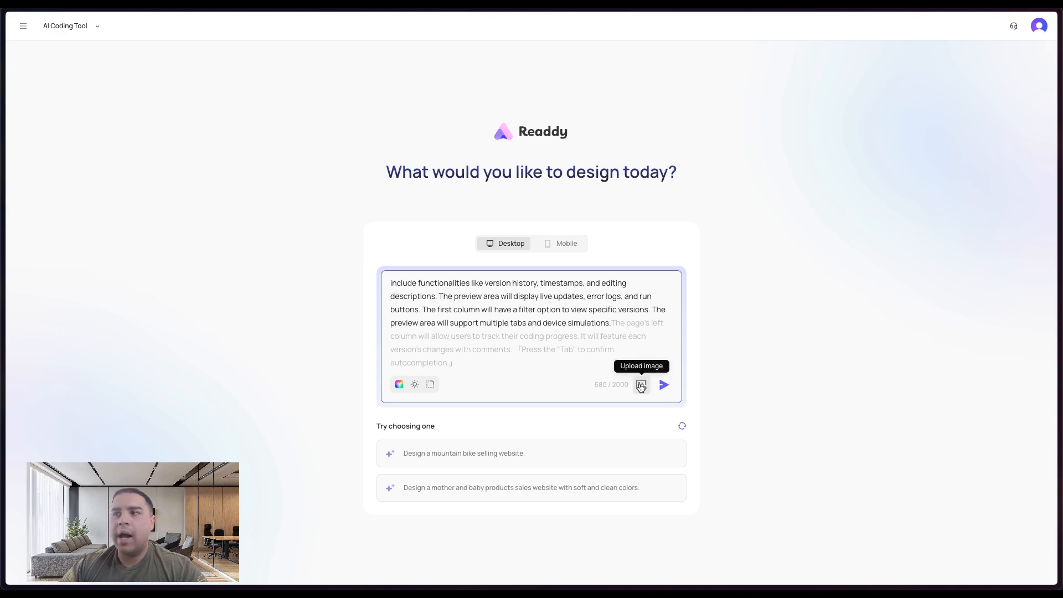
click(431, 386)
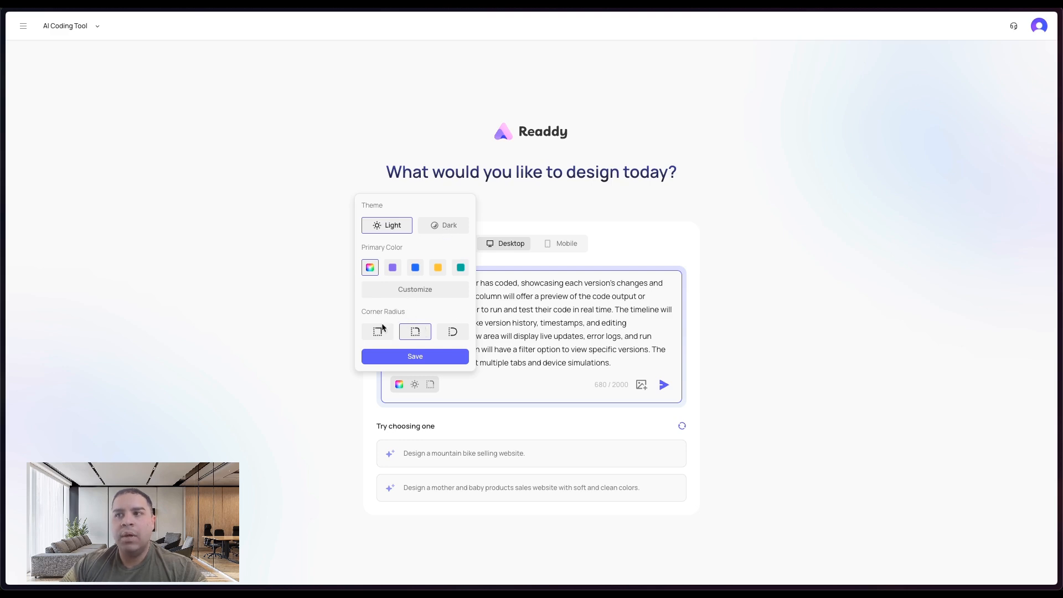
click(413, 358)
click(397, 385)
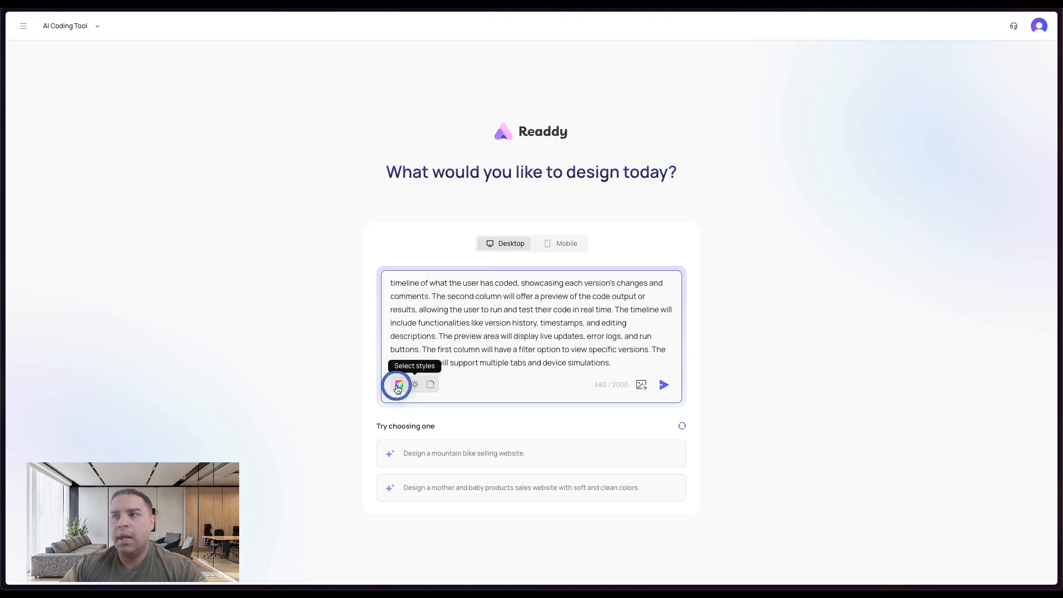
click(396, 385)
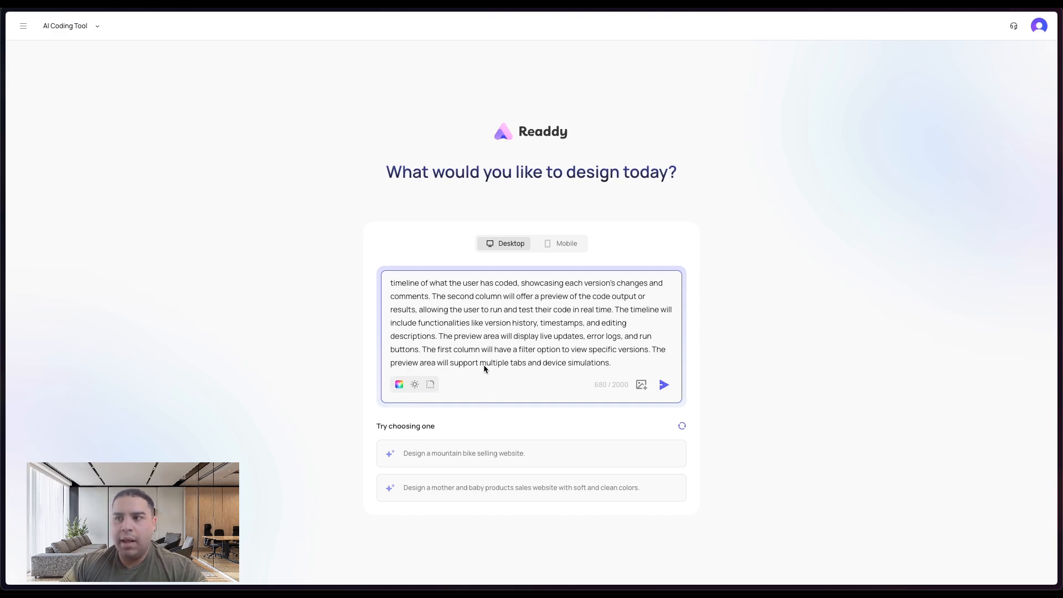
- Send the prompt, review the proposed design plan, and generate the design
click(664, 384)
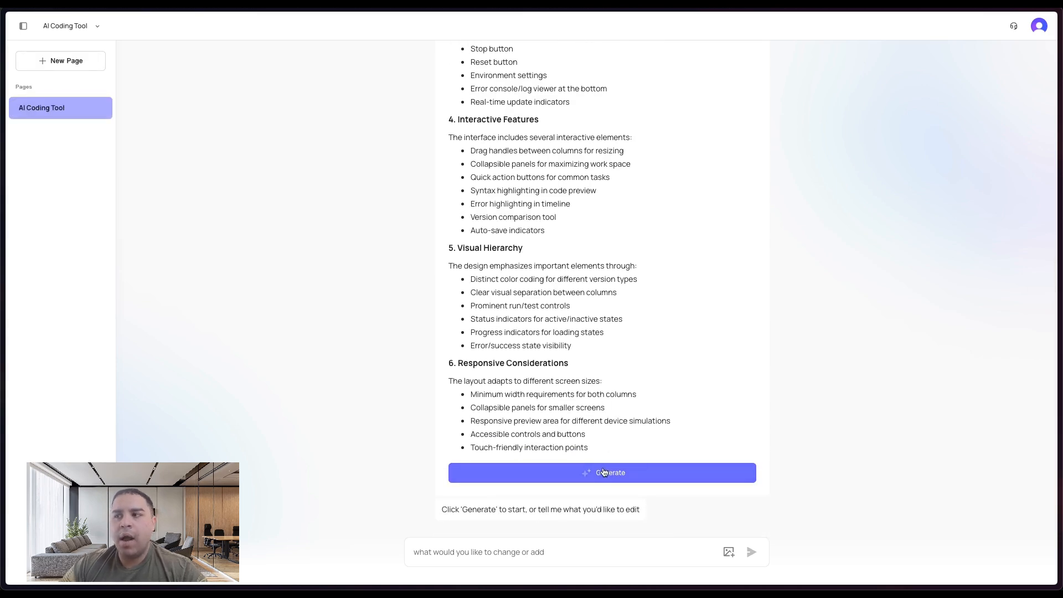
scroll(590, 304, up, 6)
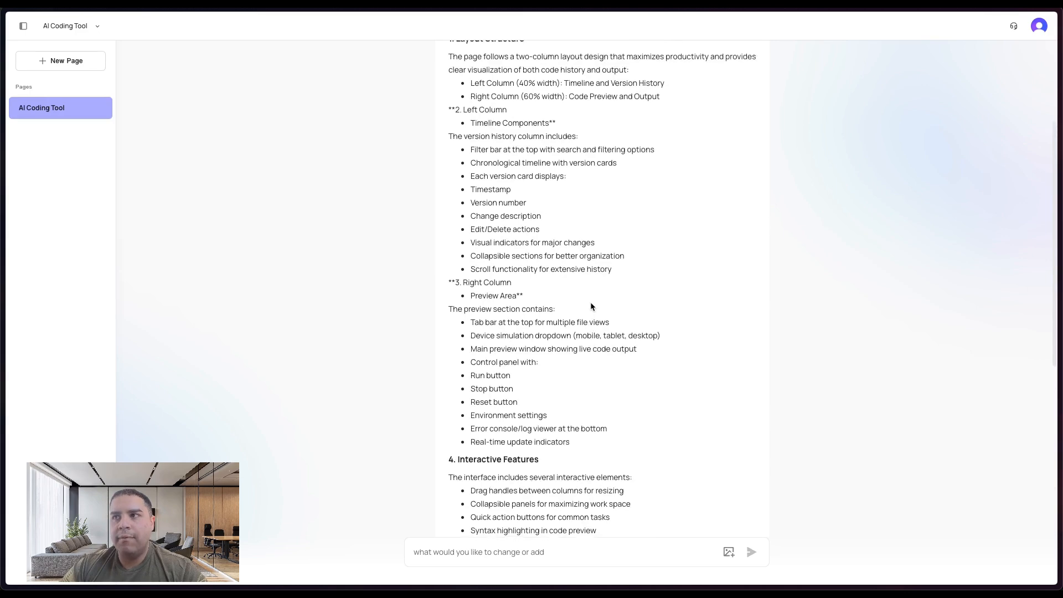
click(526, 290)
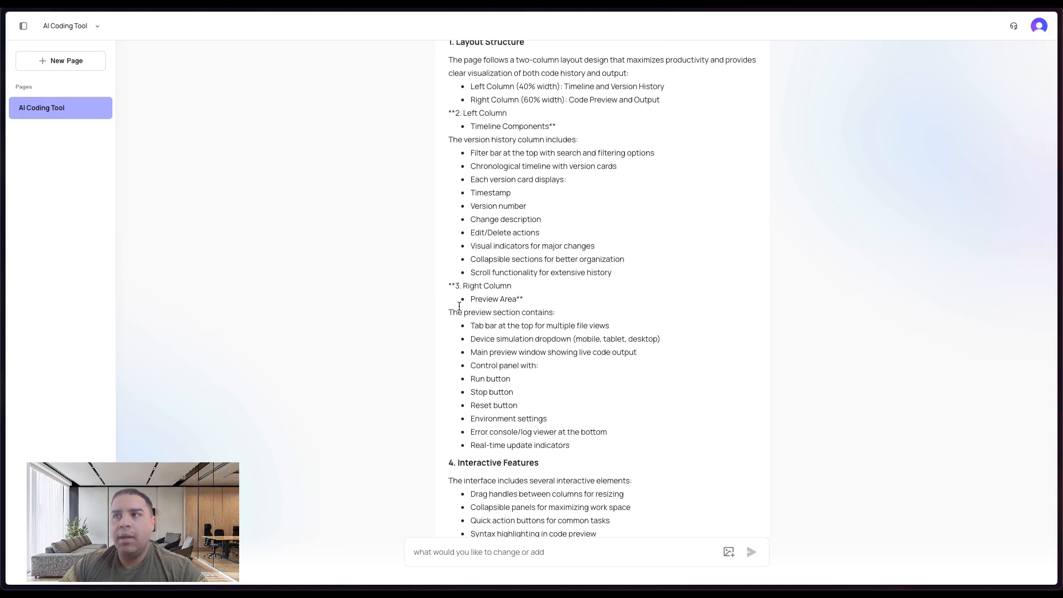
scroll(484, 278, down, 6)
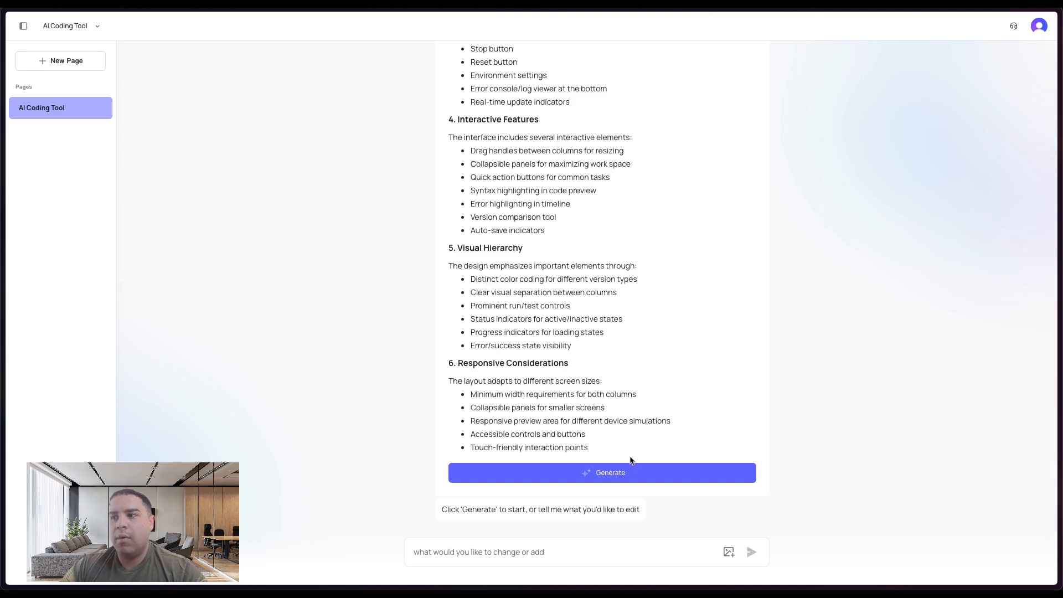
click(619, 473)
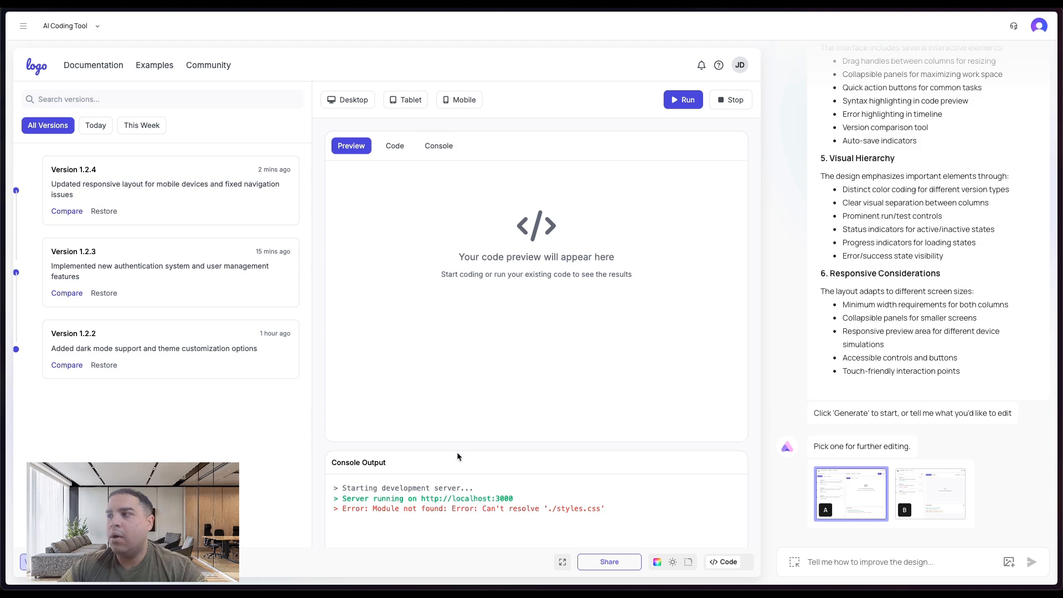
- Compare generated design versions A and B, ending on version A
click(922, 490)
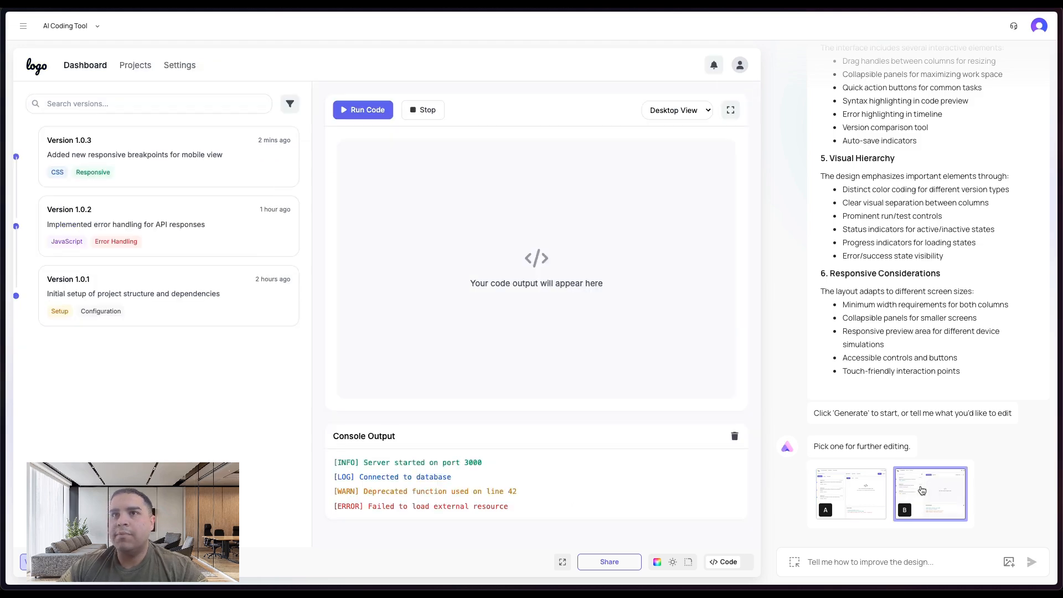
click(841, 502)
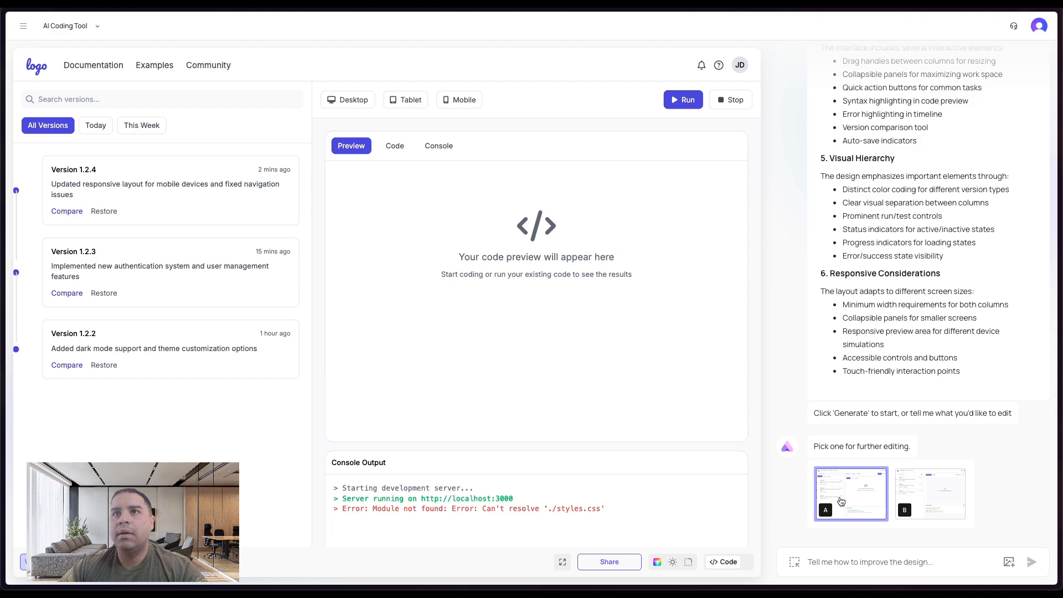
click(925, 492)
click(857, 500)
- Send the design edit request "Design the code editor tab"
click(834, 561)
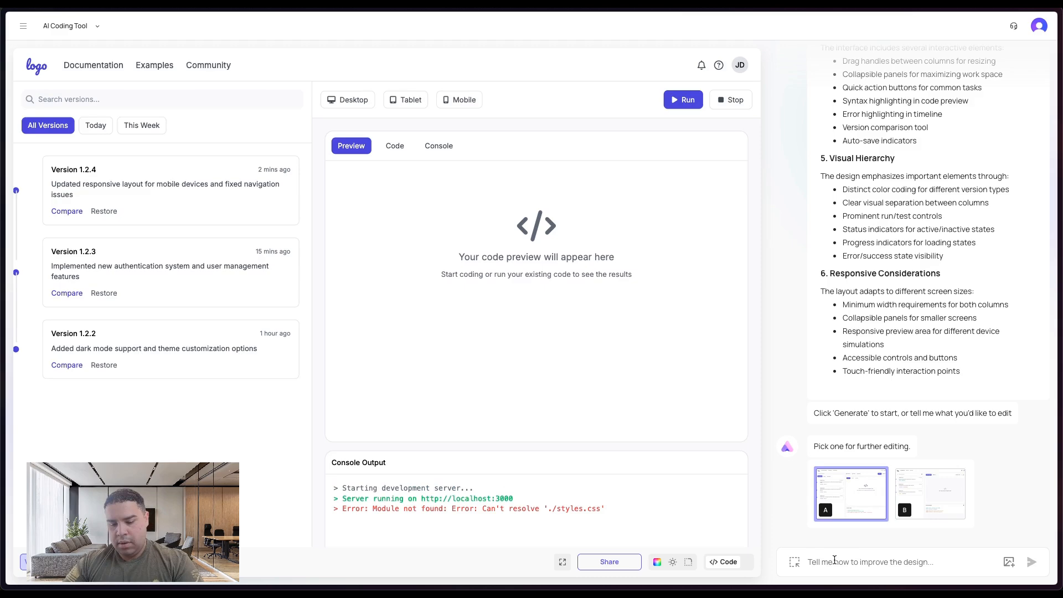
text(Write the code)
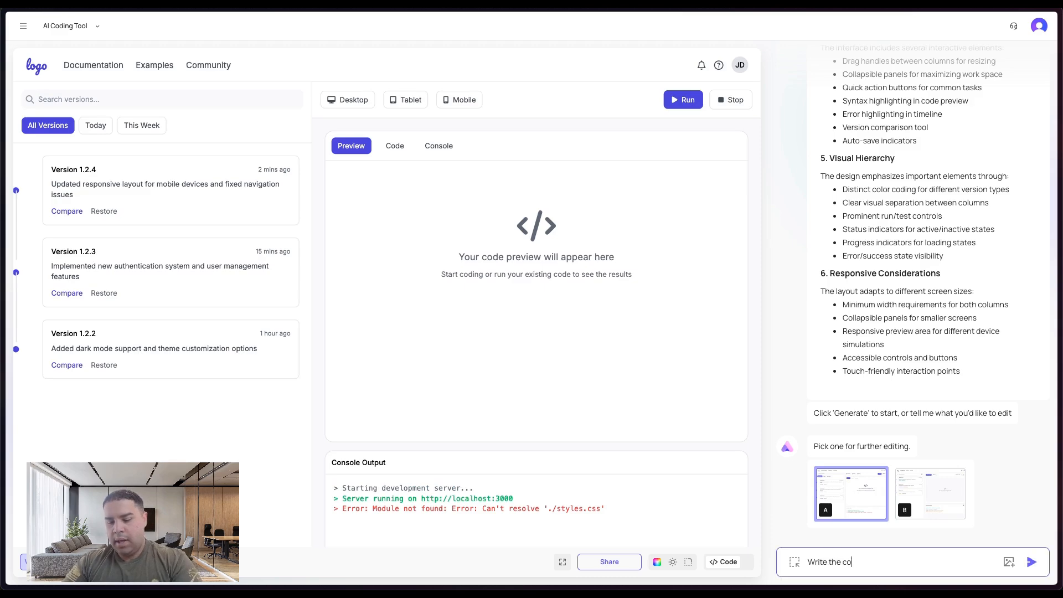
key(BackSpace)
key(BackSpace)
key(BackSpace)
key(BackSpace)
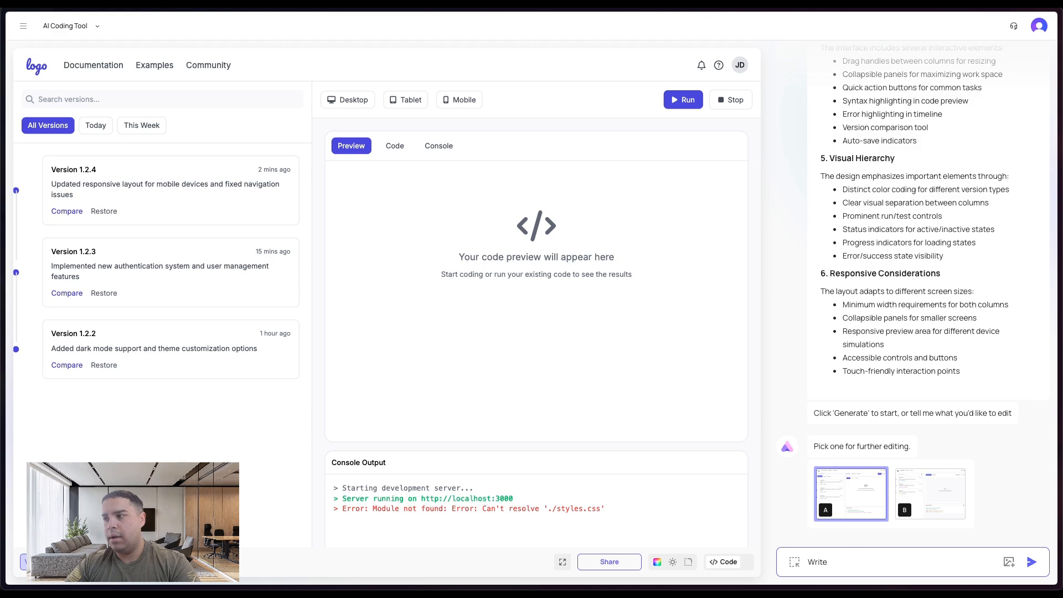
key(BackSpace)
key(BackSpace)
key(BackSpace)
key(BackSpace)
key(BackSpace)
text(Design)
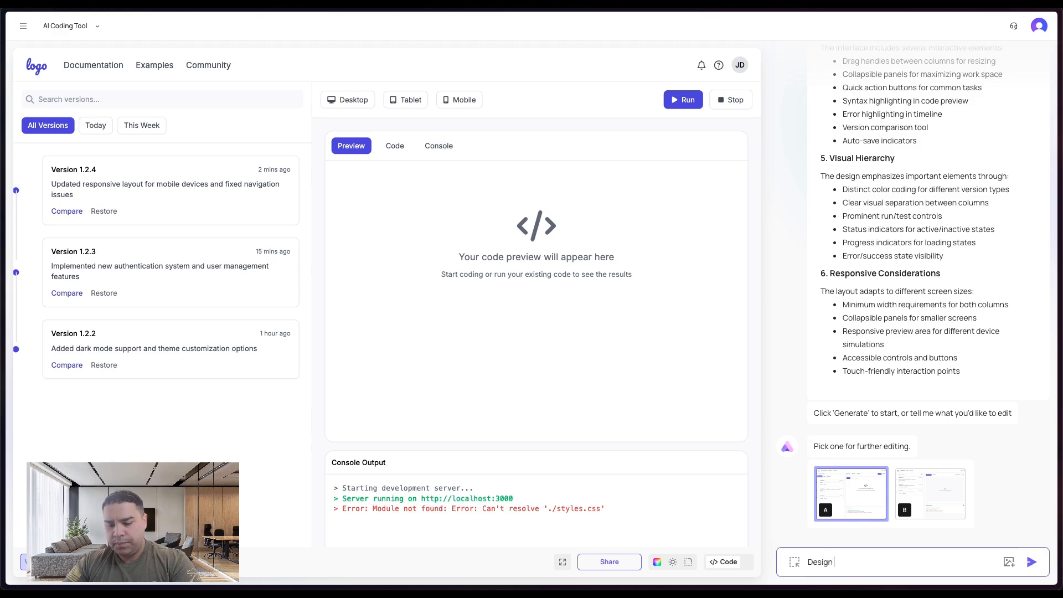
text( the code edi)
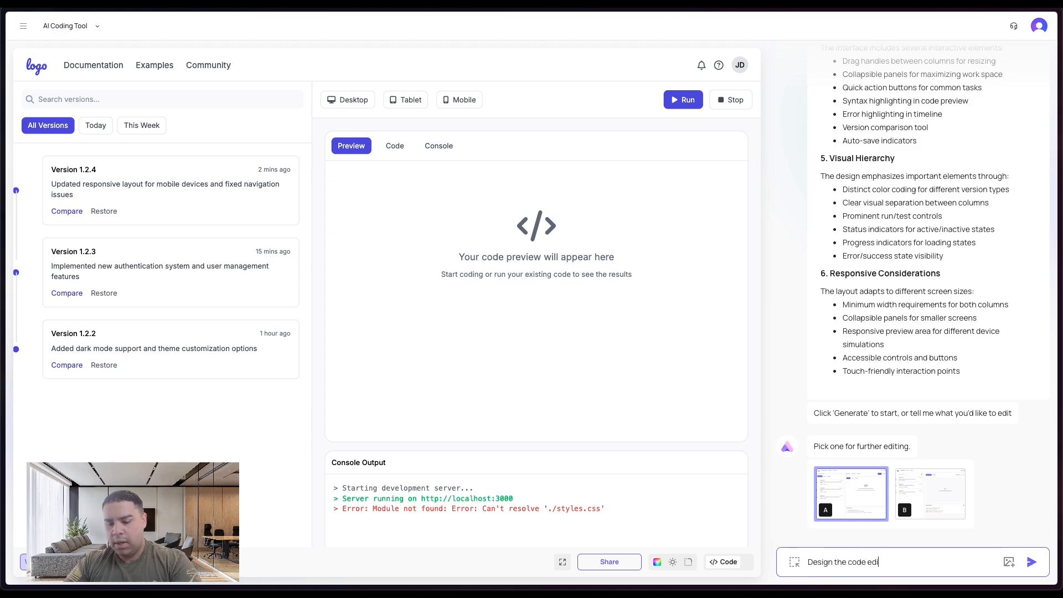
text(tor tab)
key(Return)
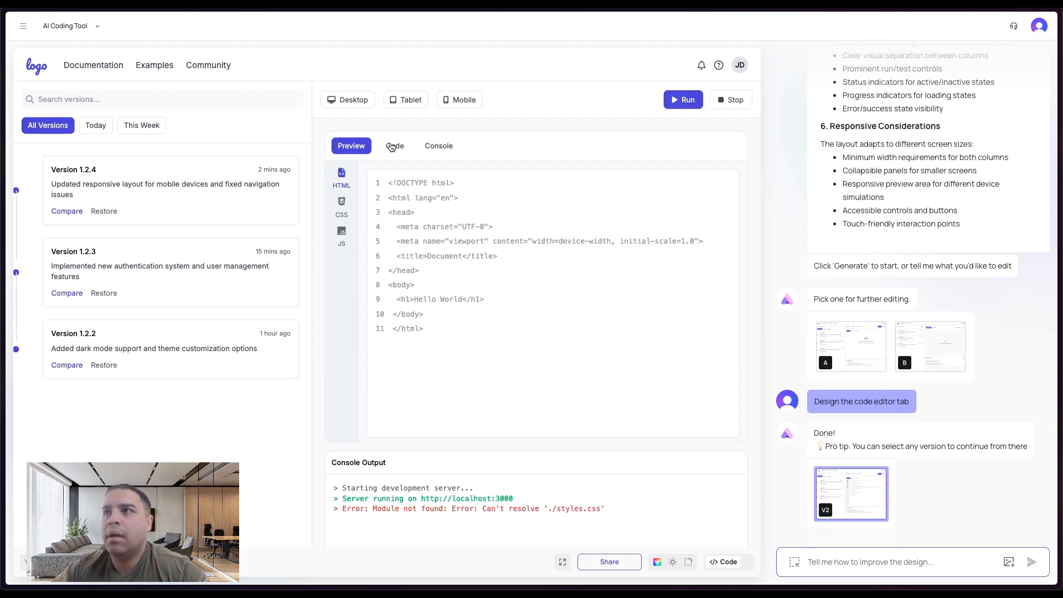
- Send a request to route the code editor tab to the Code button on the right column, then test the Code and Preview tabs
click(853, 562)
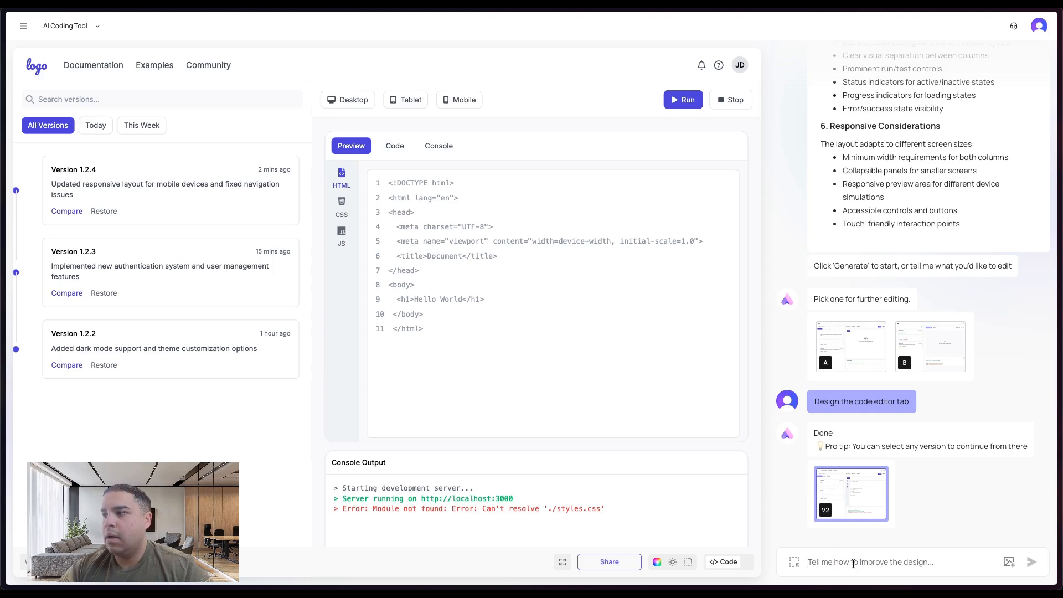
text(Route the)
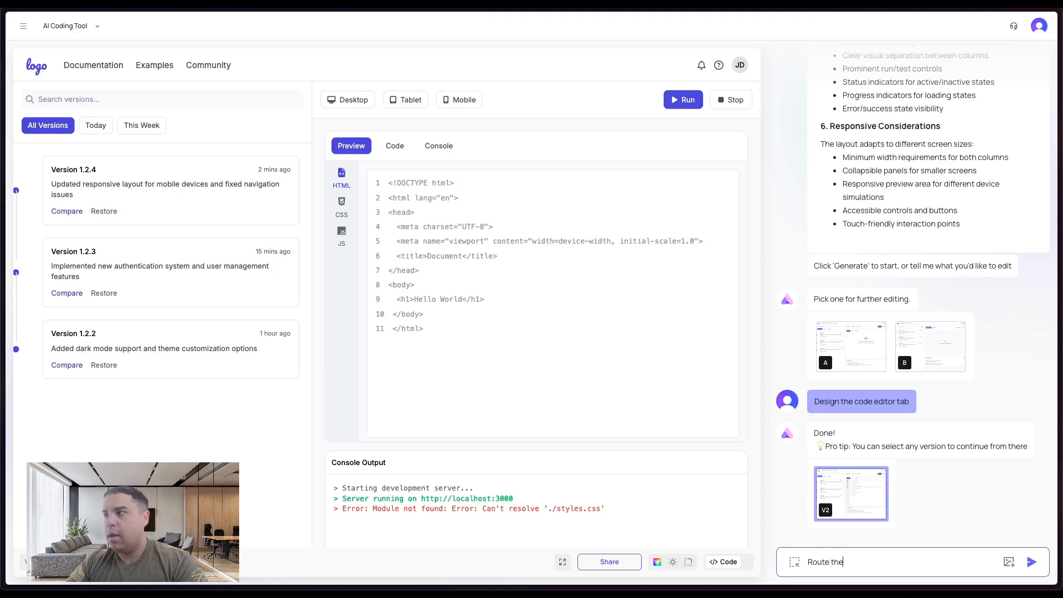
text( coode edito)
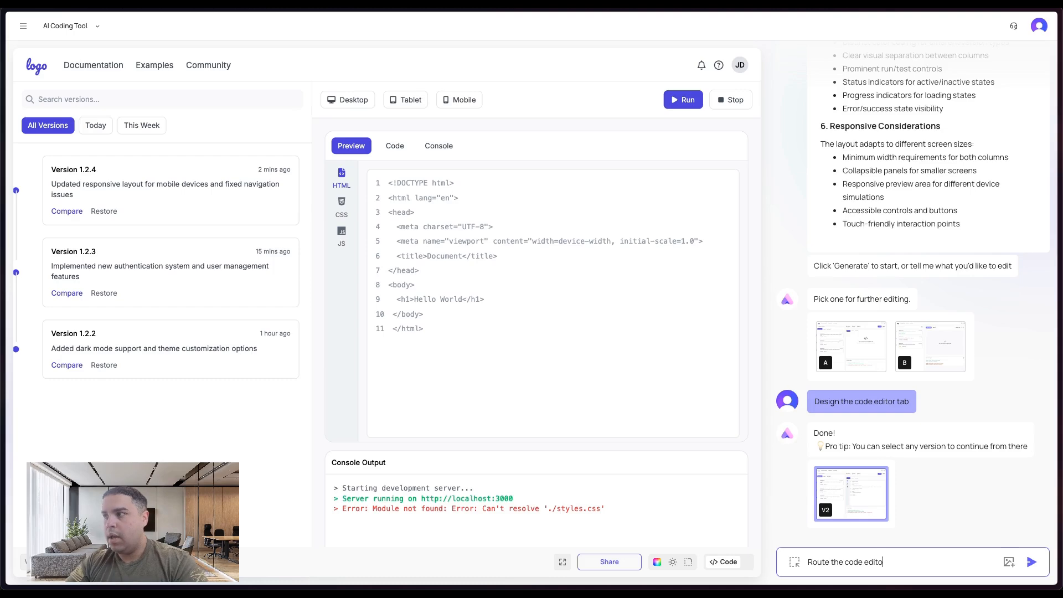
text(r tab)
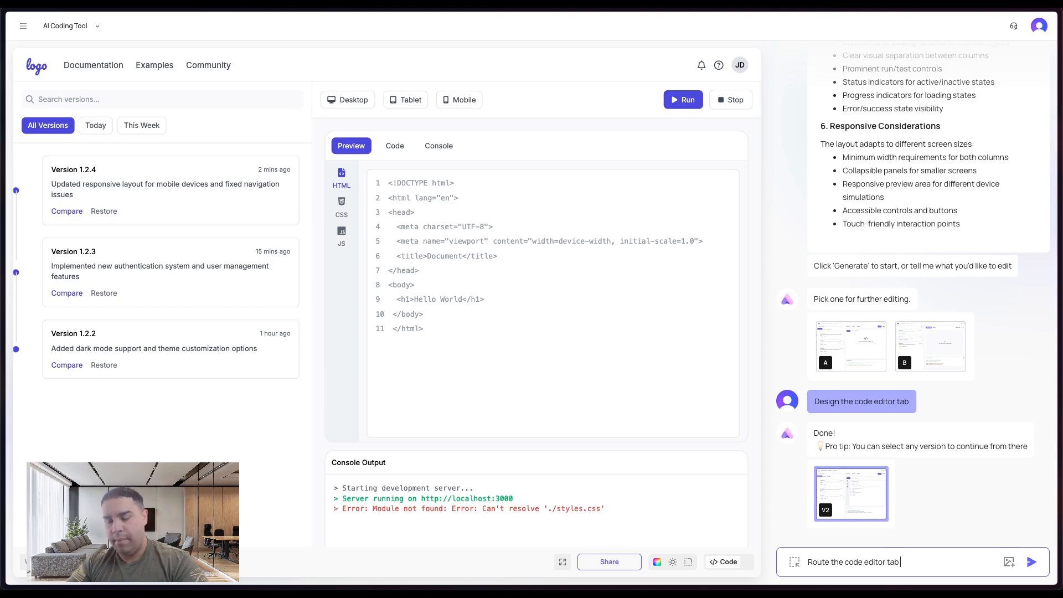
text( to the Code)
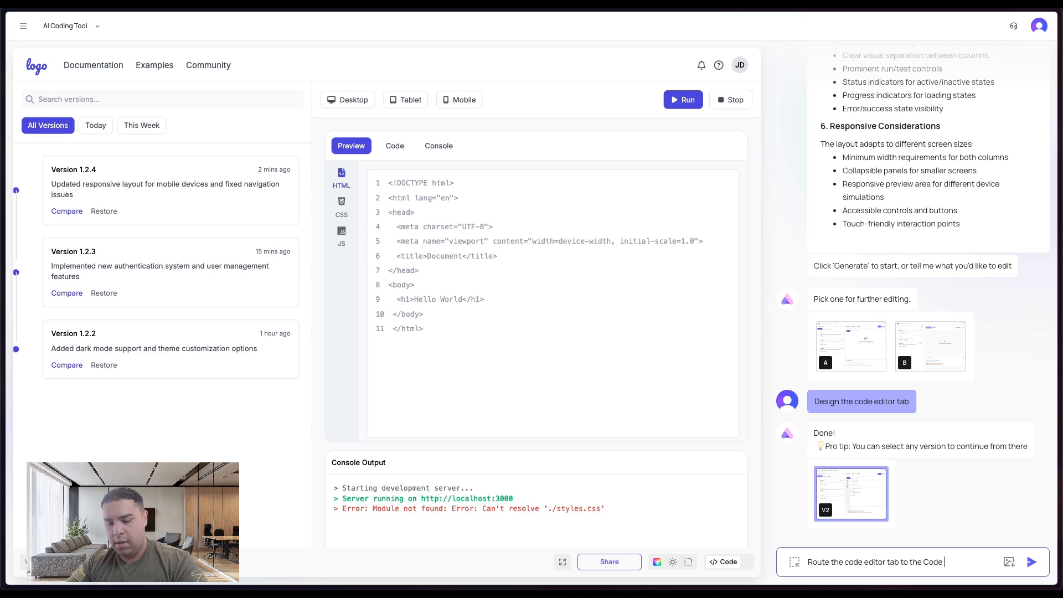
text( button on)
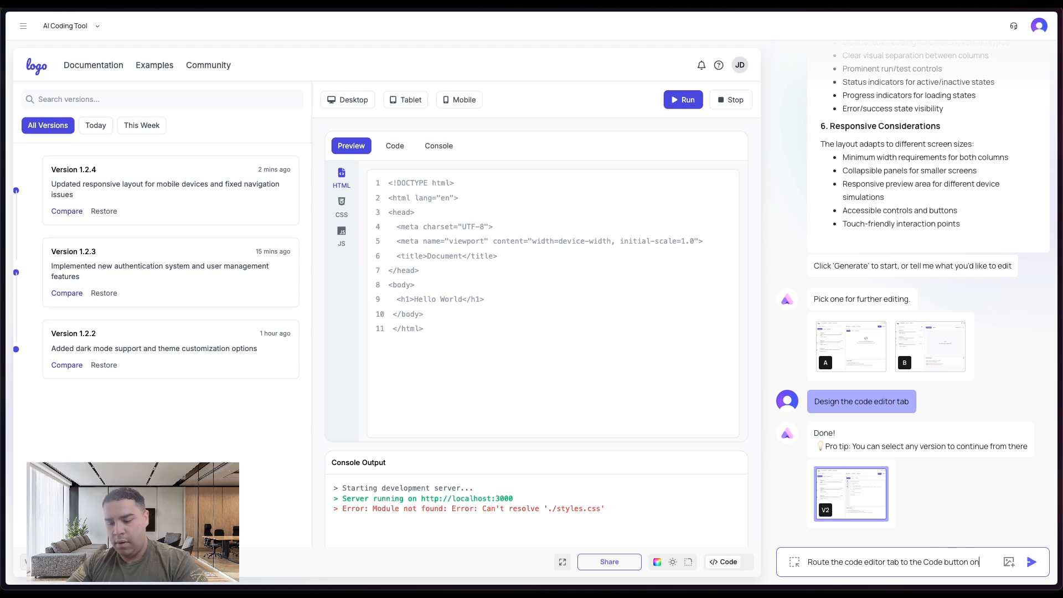
text( the right col)
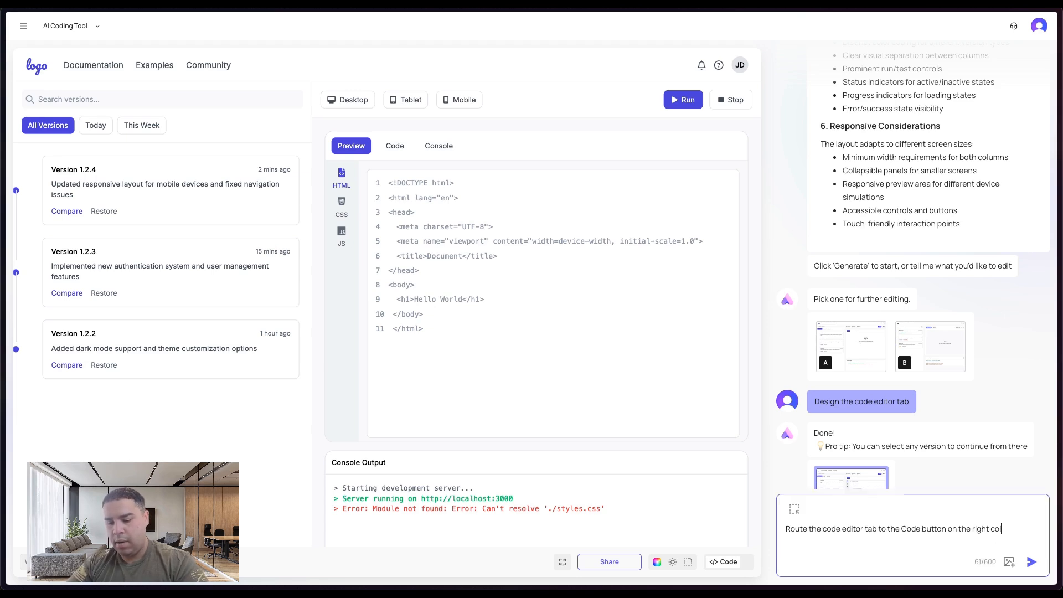
text(umn. Make sure when)
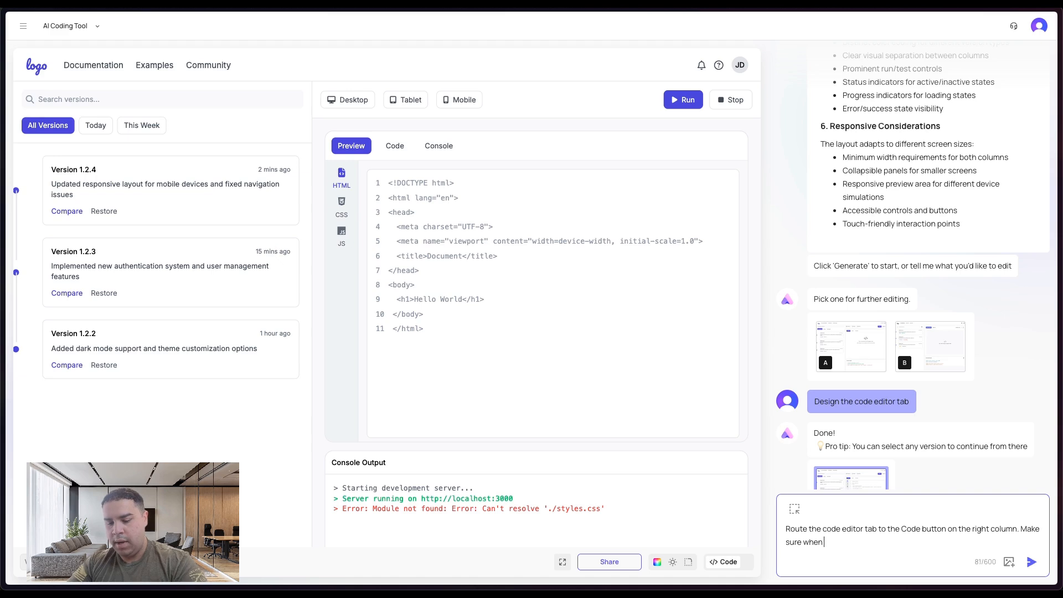
text( I click on the co)
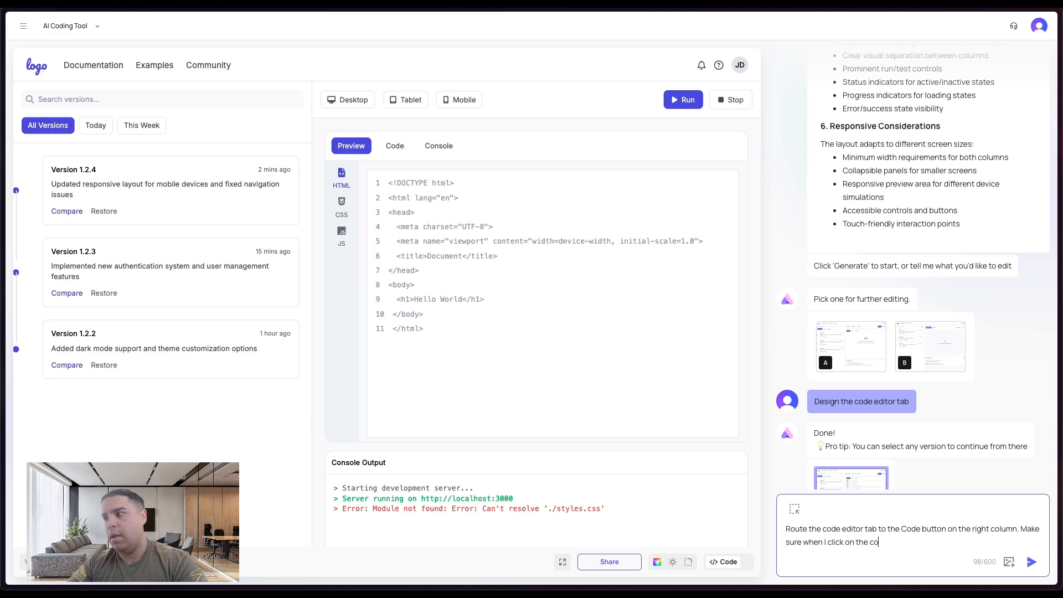
text(de but)
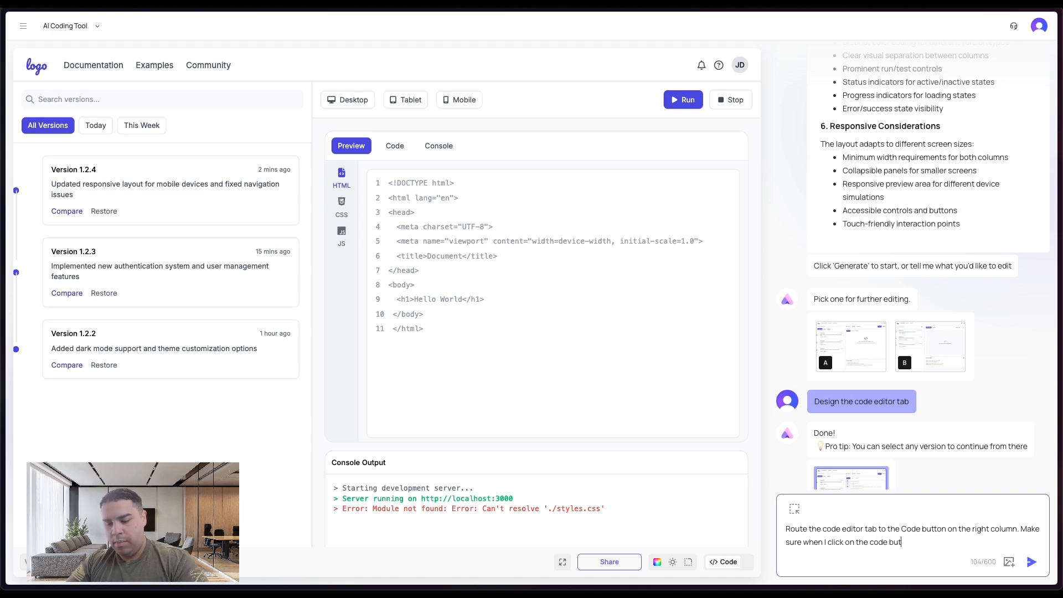
text(ton I can s)
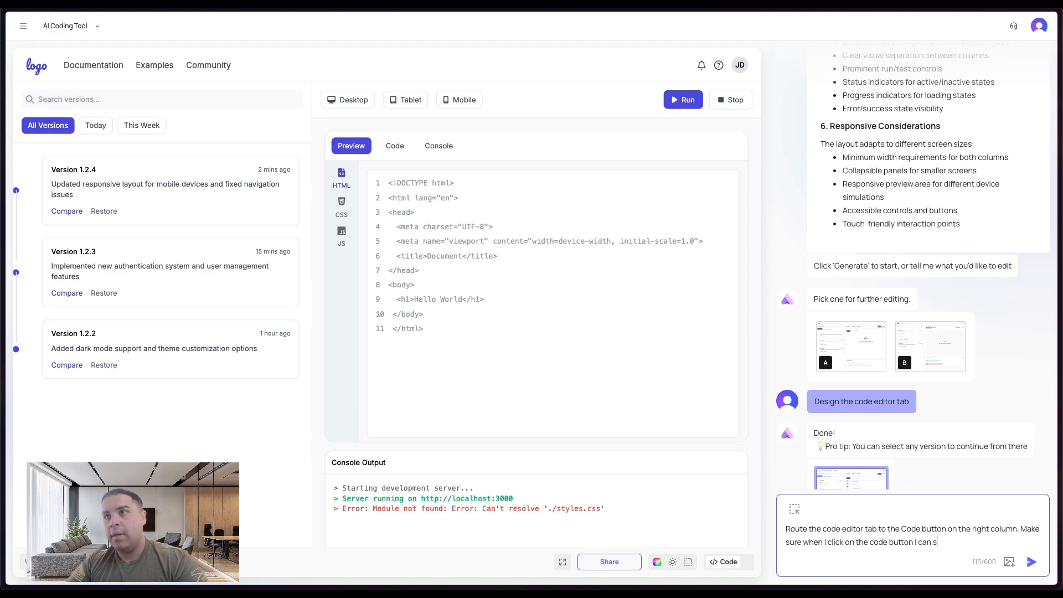
text(ee the code)
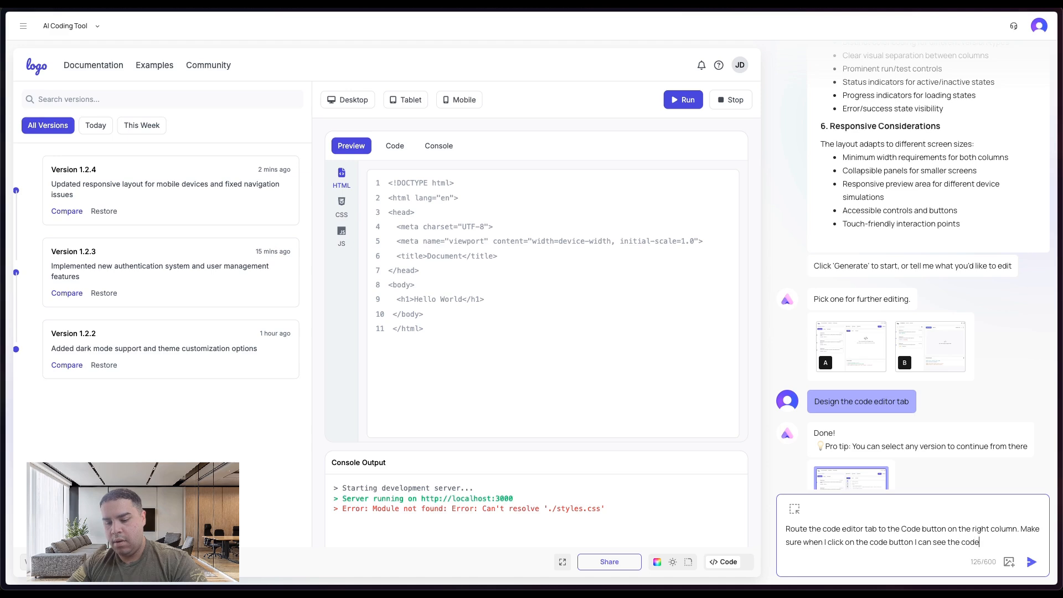
text( editor screen)
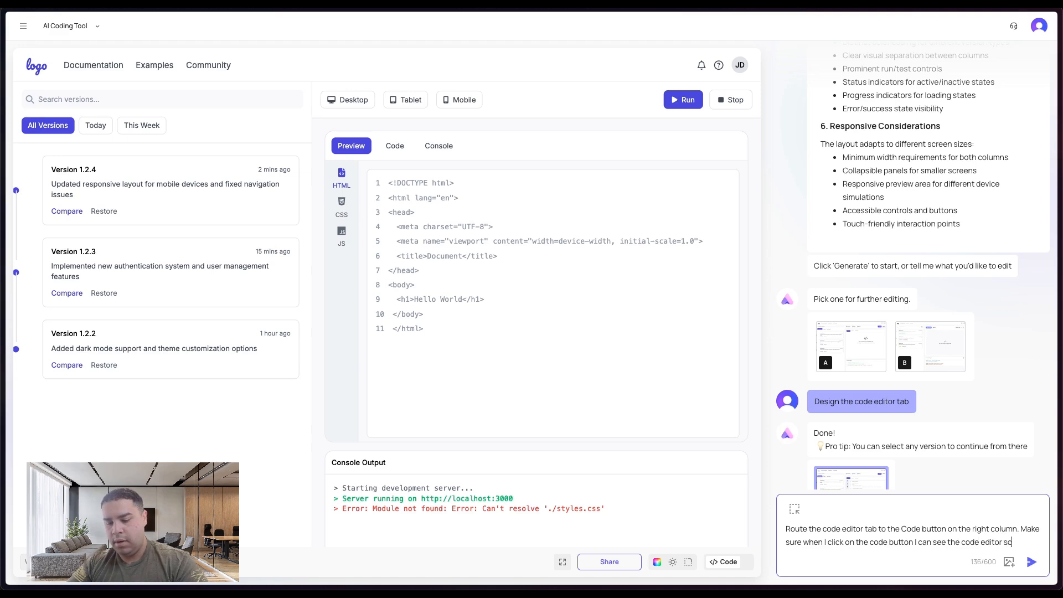
key(Return)
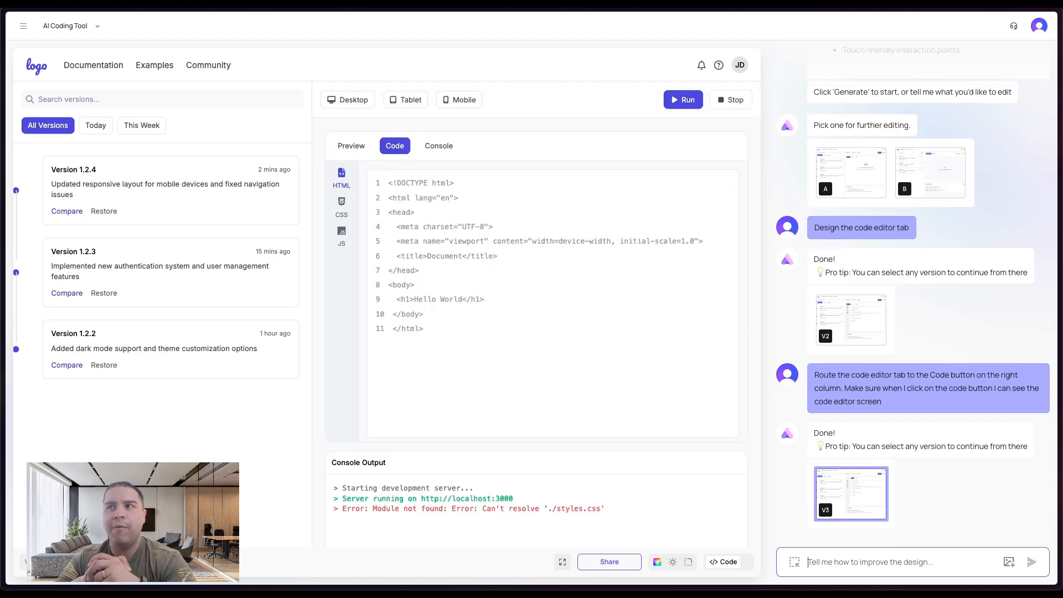
click(395, 147)
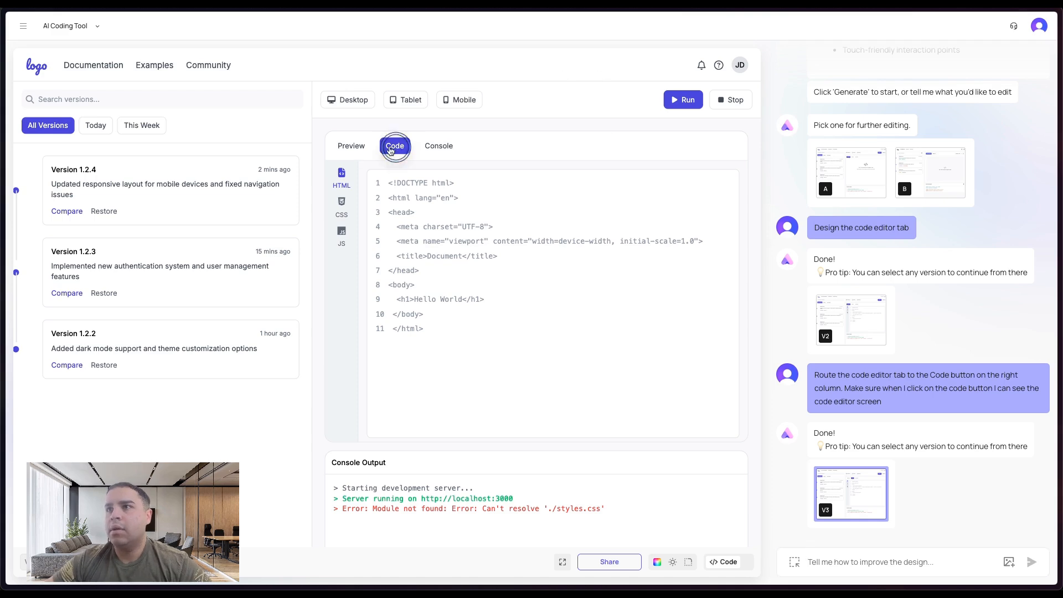
click(352, 146)
- Request a preview screen design routed to the right-column preview button, hiding the code screen and showing the preview screen when clicked
click(904, 562)
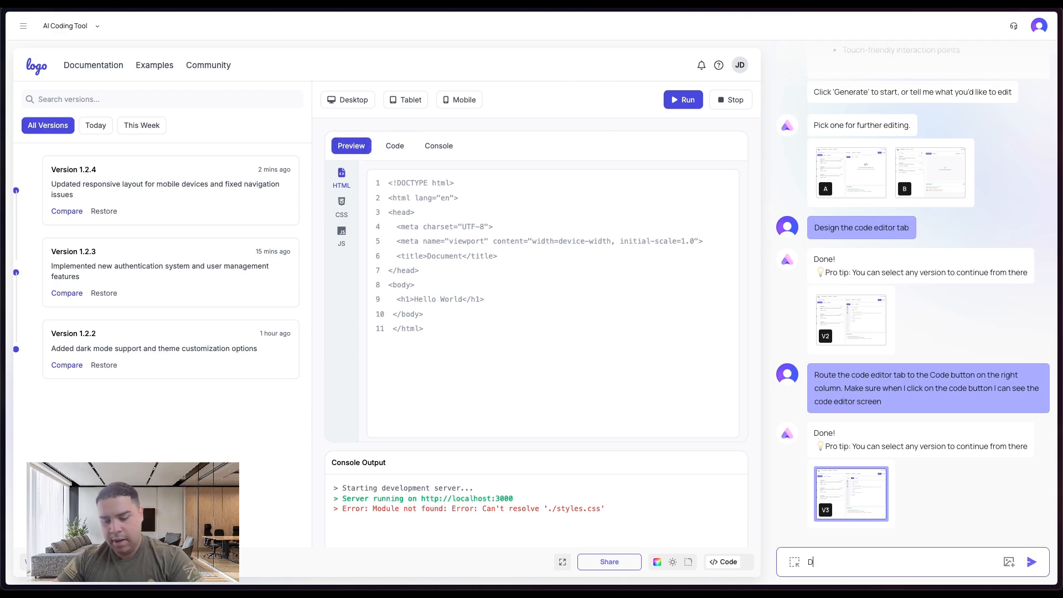
text(Design the p)
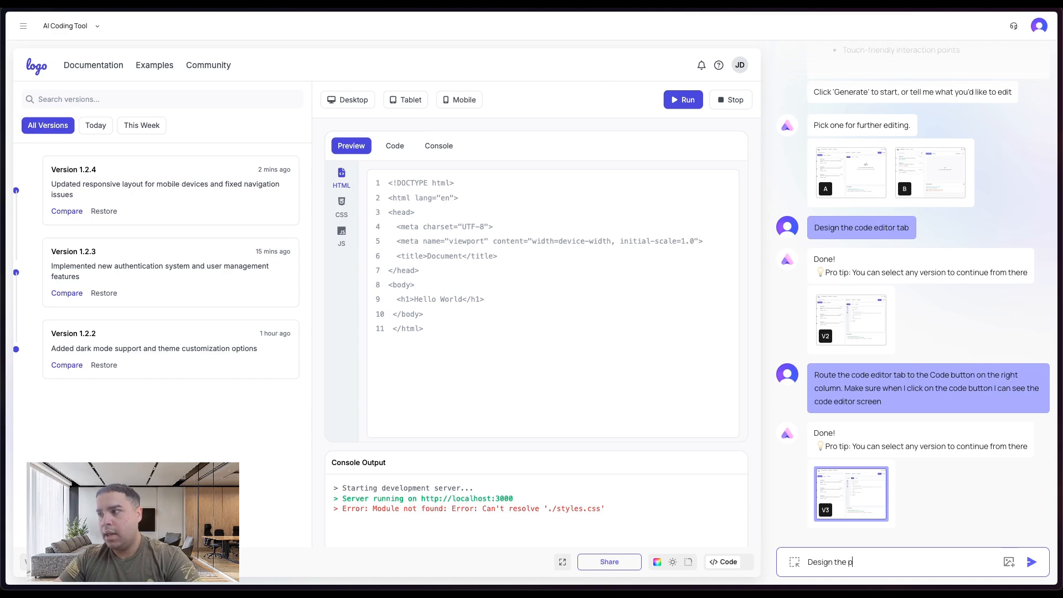
text(review sc)
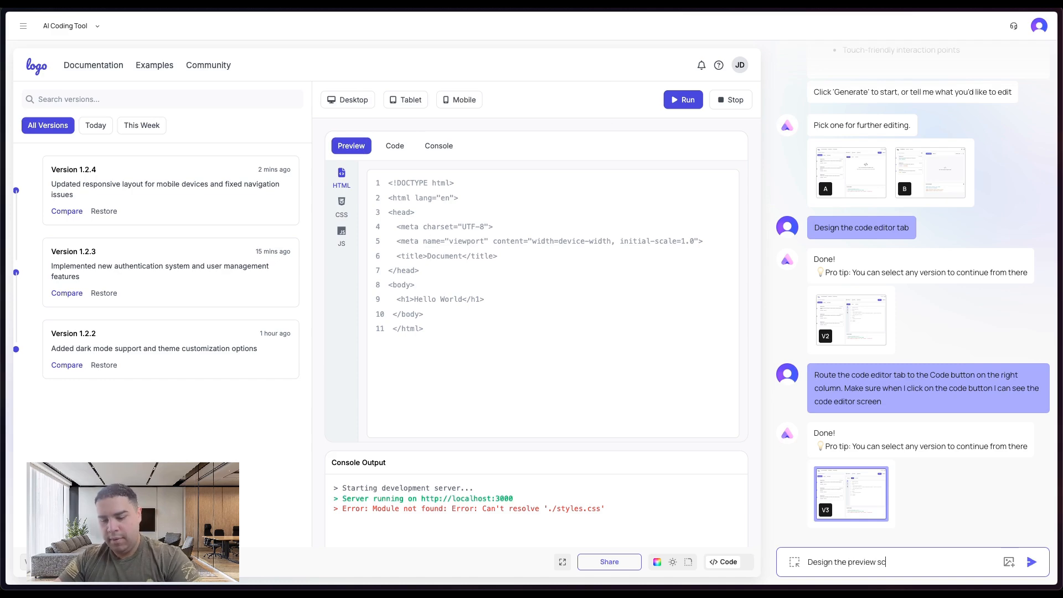
text(reen and rou)
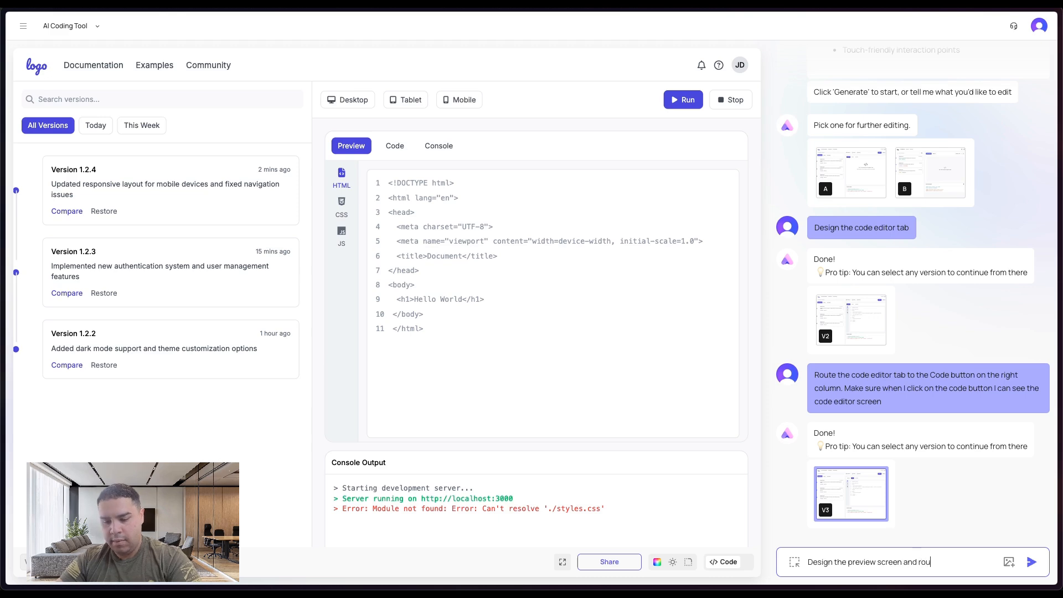
text(te it to the)
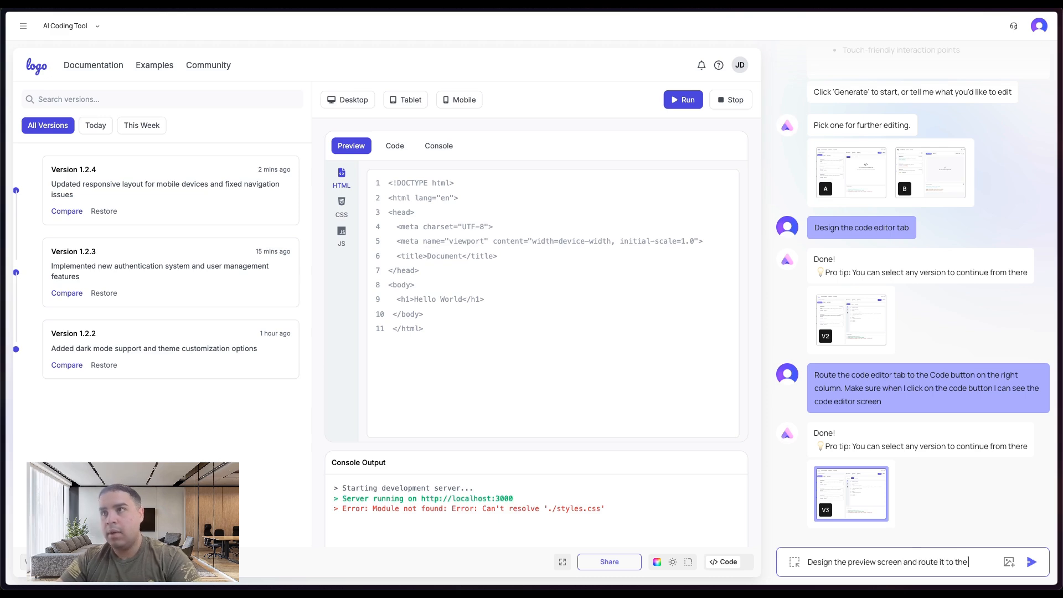
text( preview col)
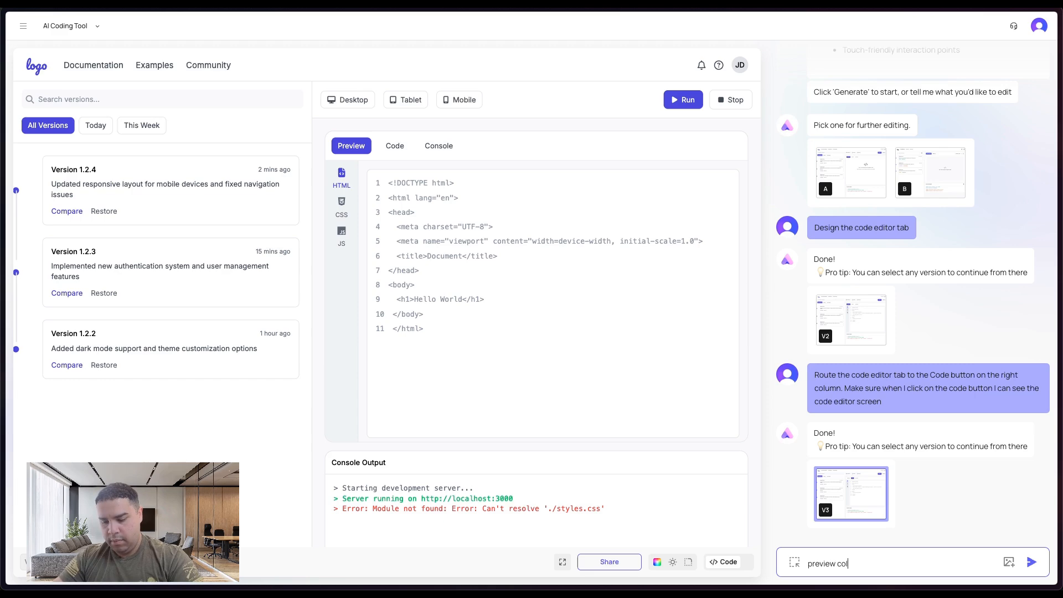
text(umn on the ri)
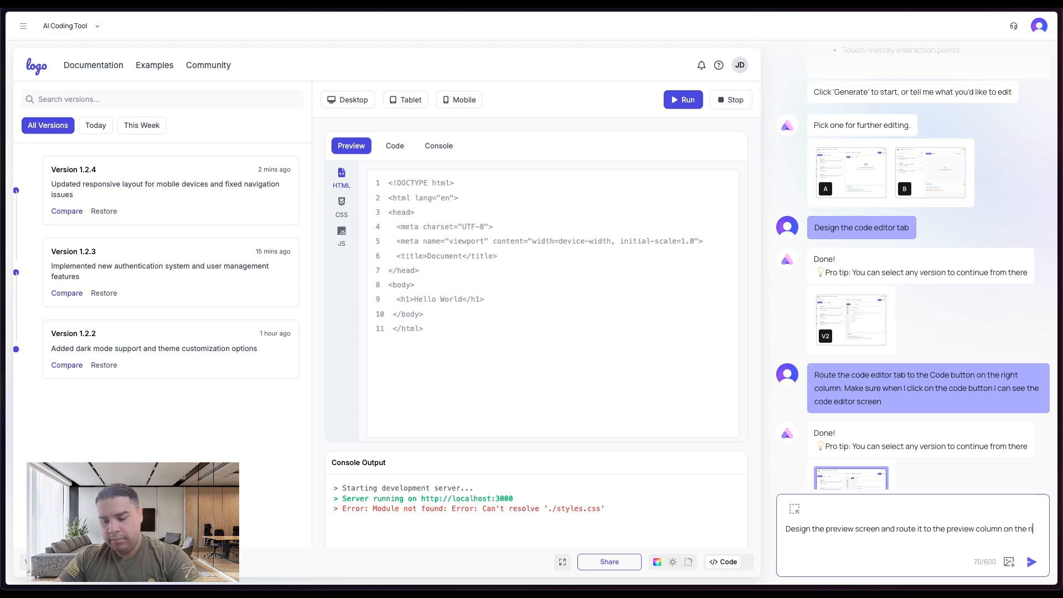
text(ght)
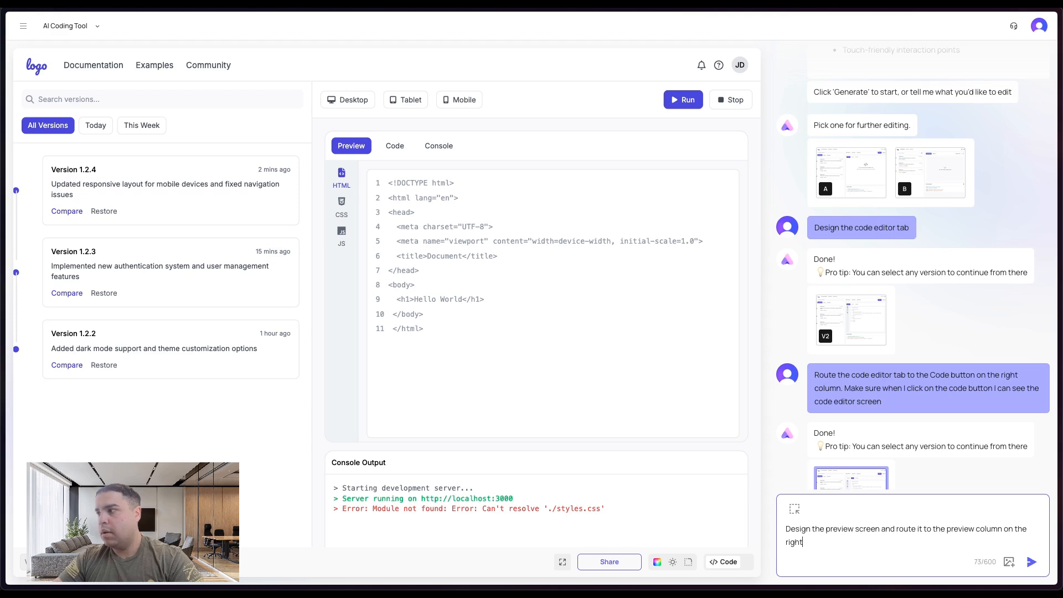
text( column)
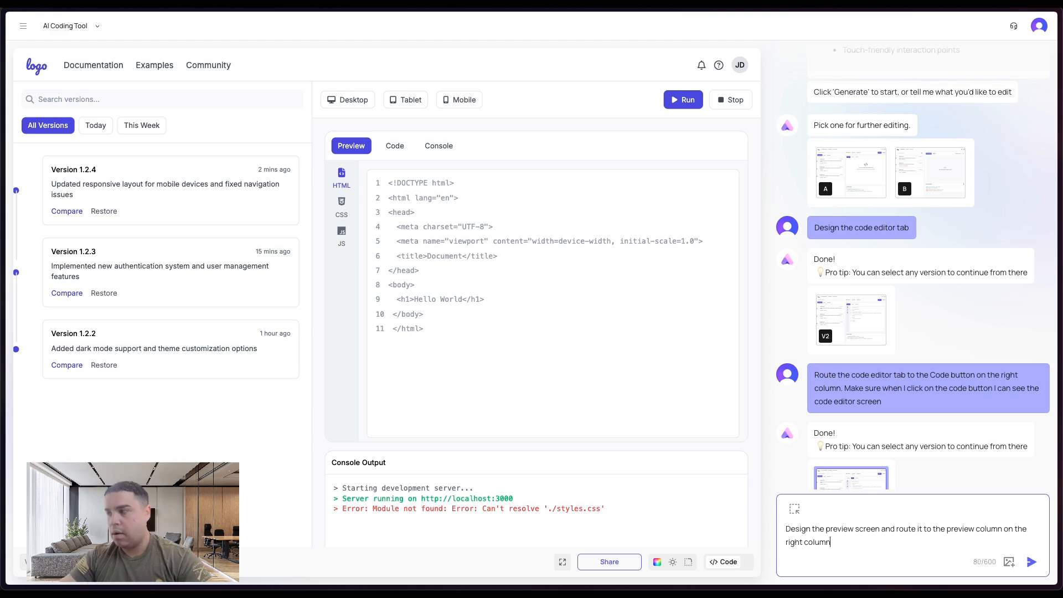
double_click(989, 530)
text(butto)
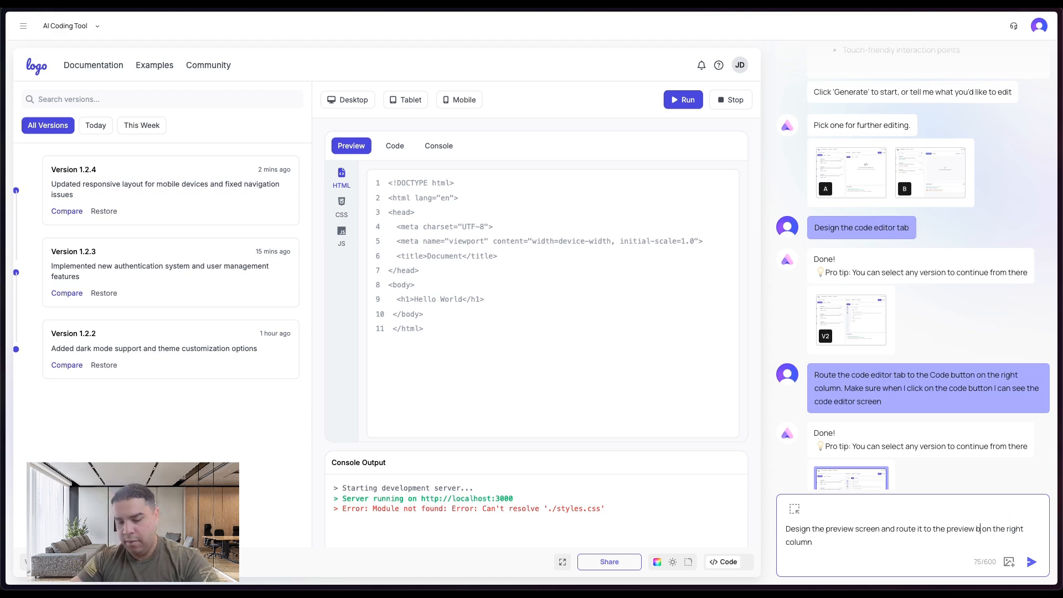
text(n)
click(933, 543)
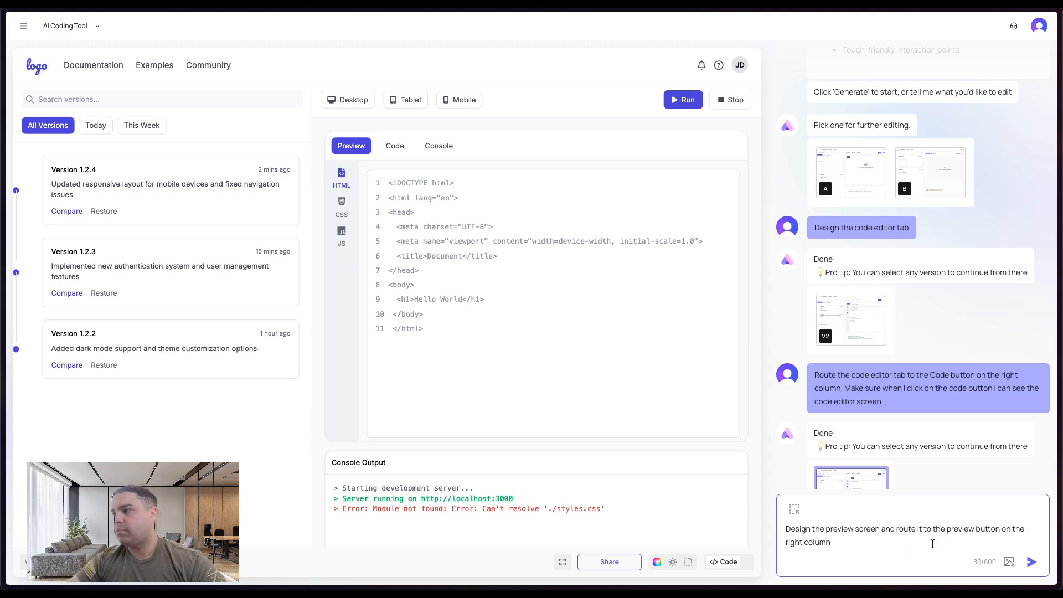
text(. Make sure when I cli)
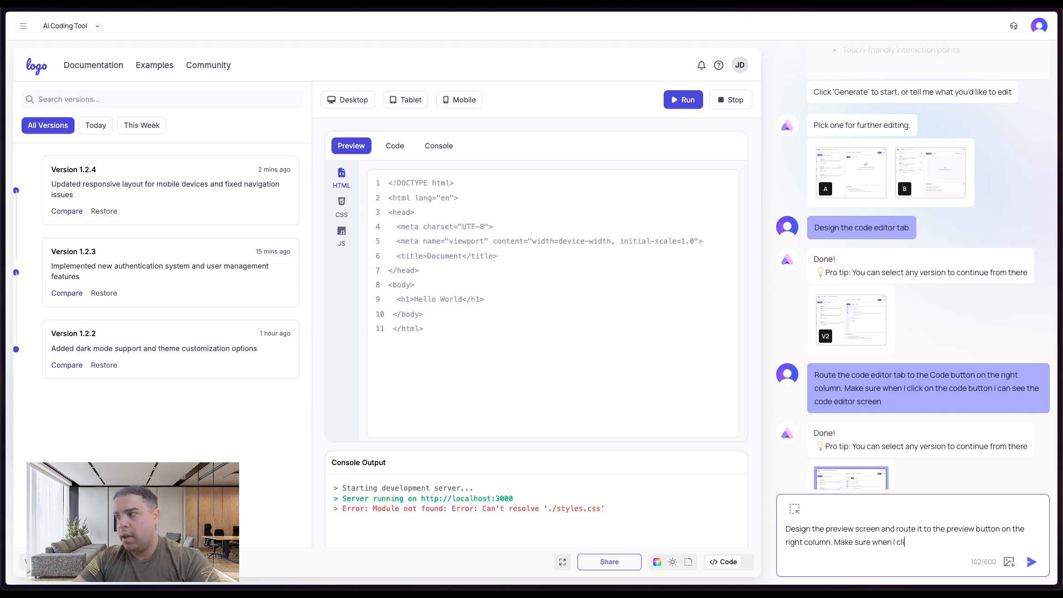
text(ck the pre)
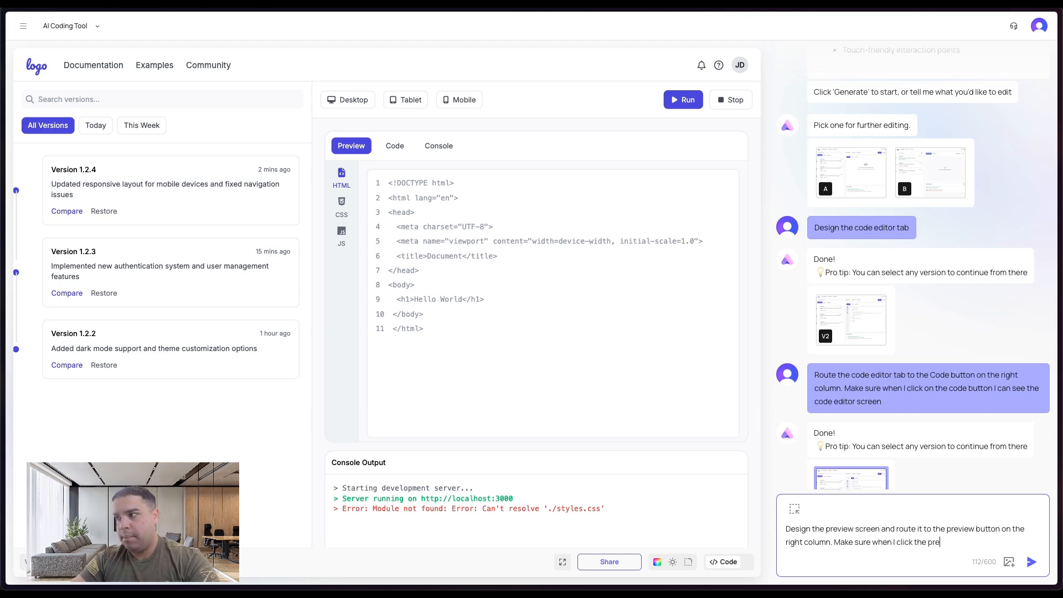
text(view button)
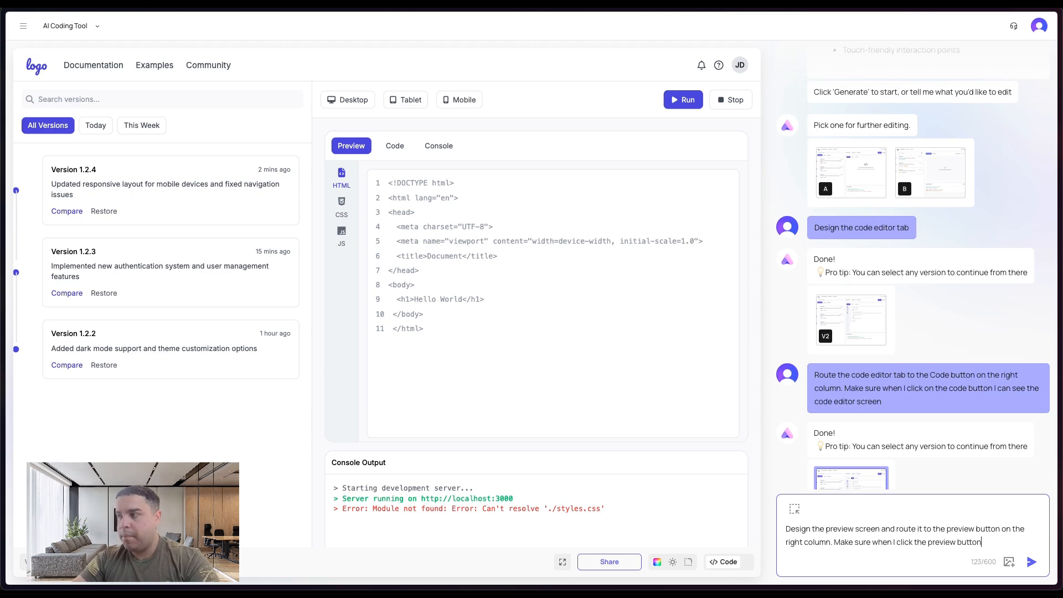
text(, the c)
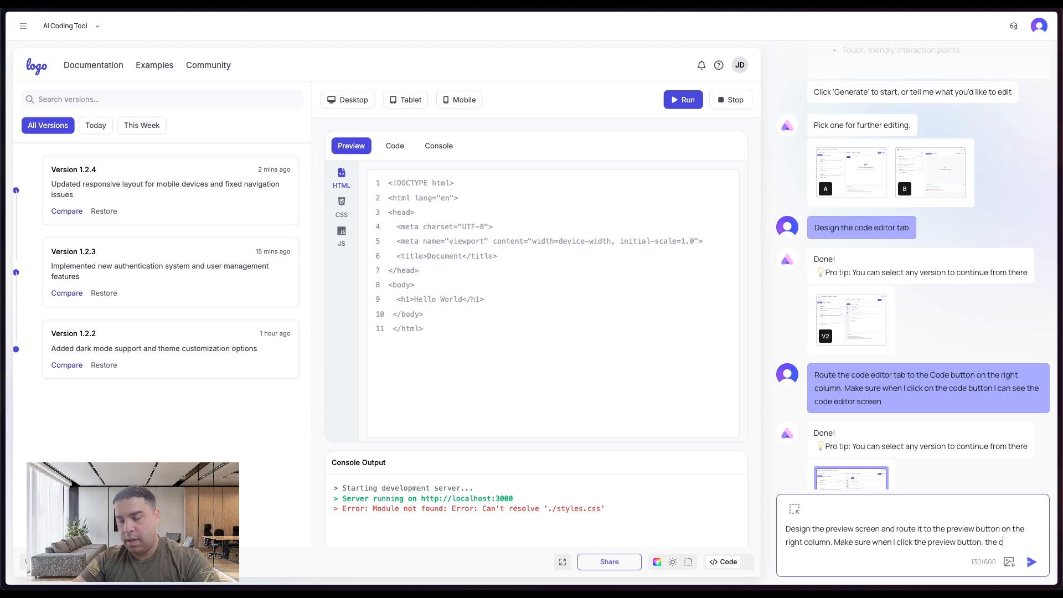
text(ode scree)
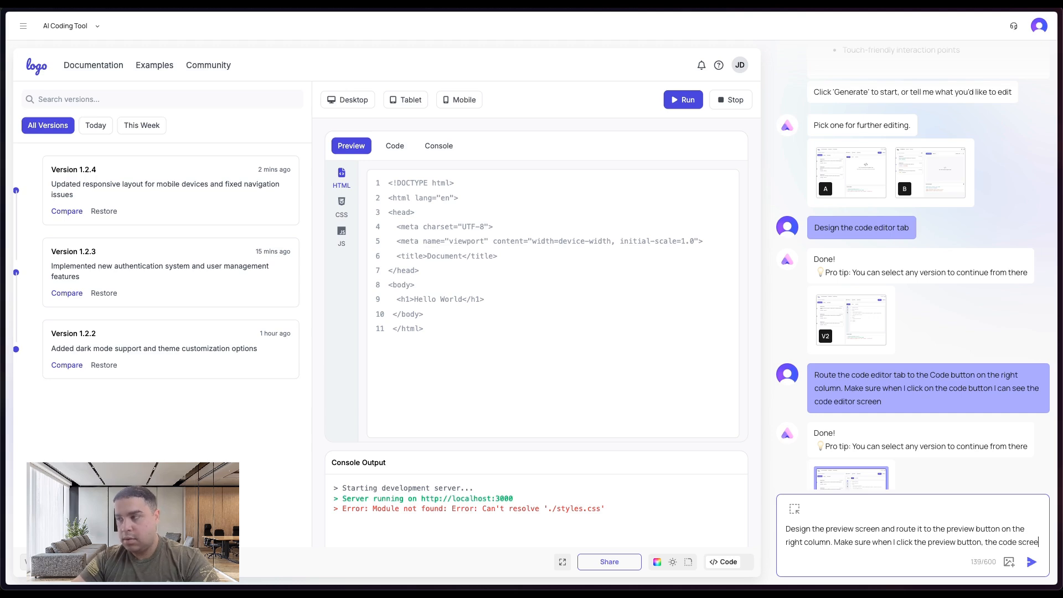
text(n hides and the )
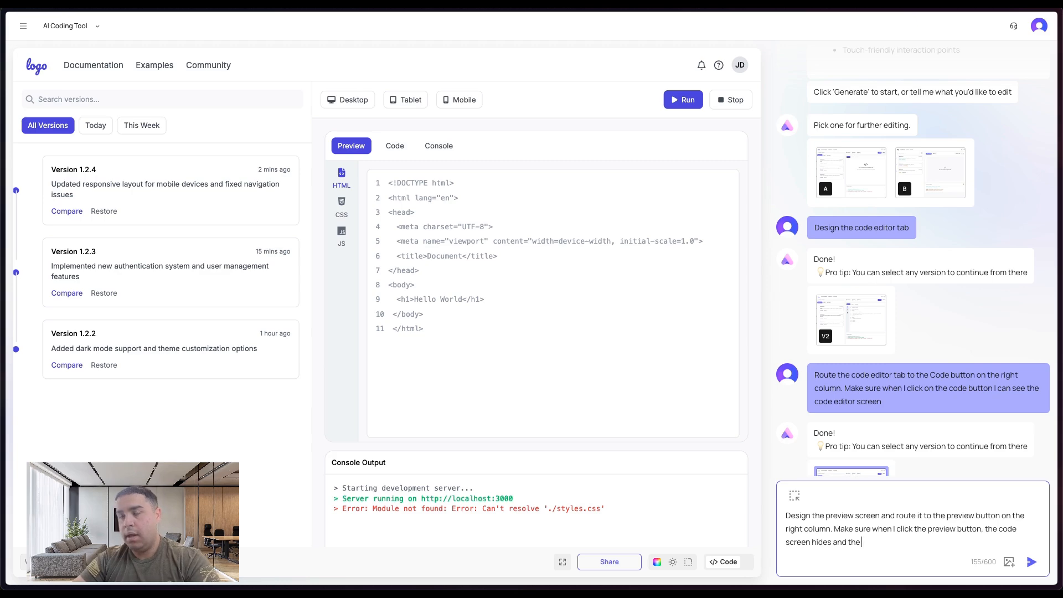
text(preview s)
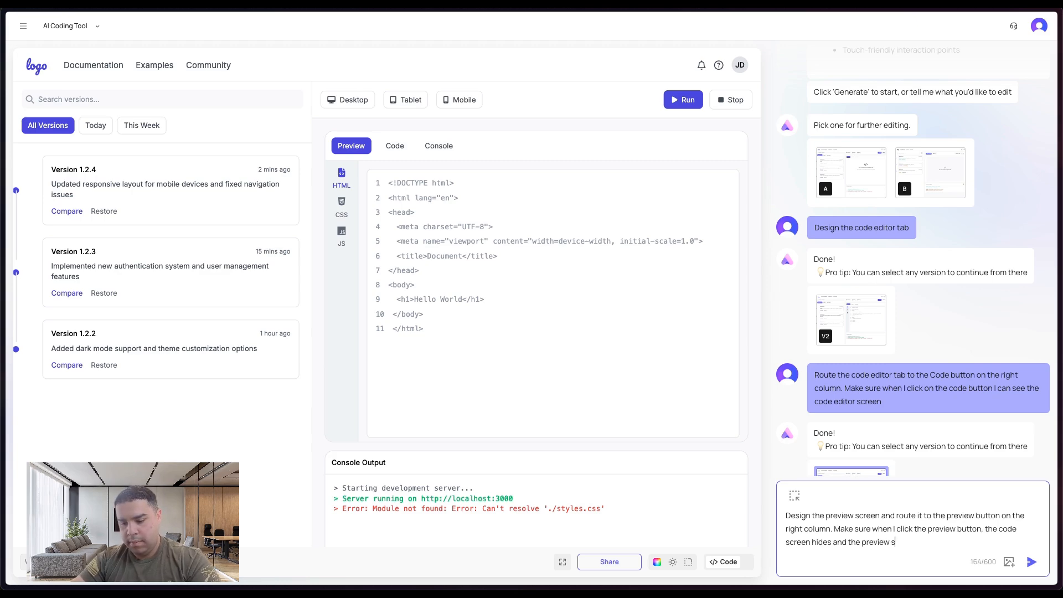
text(creen shows)
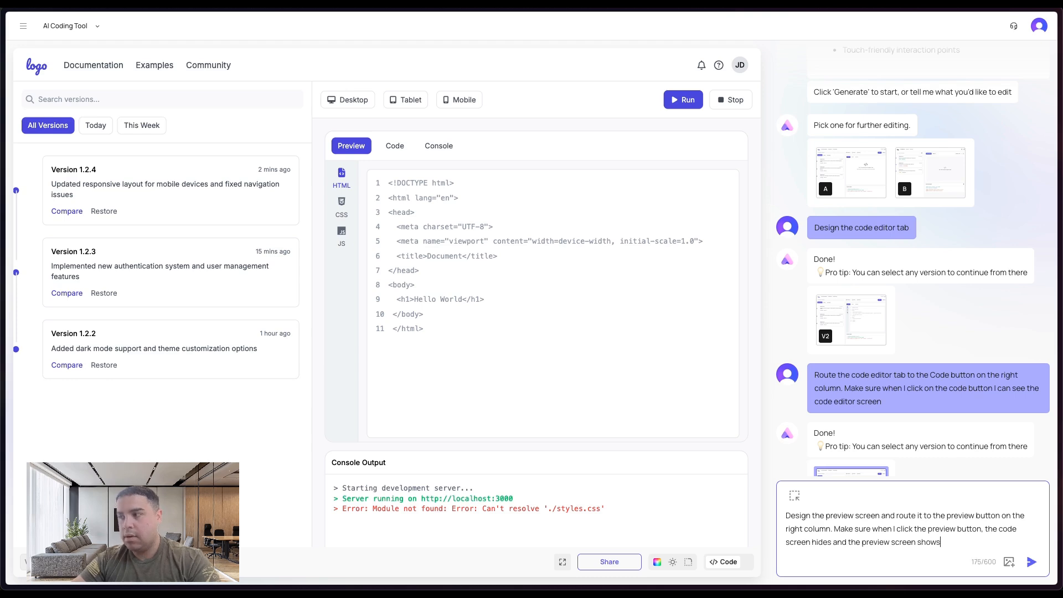
key(Return)
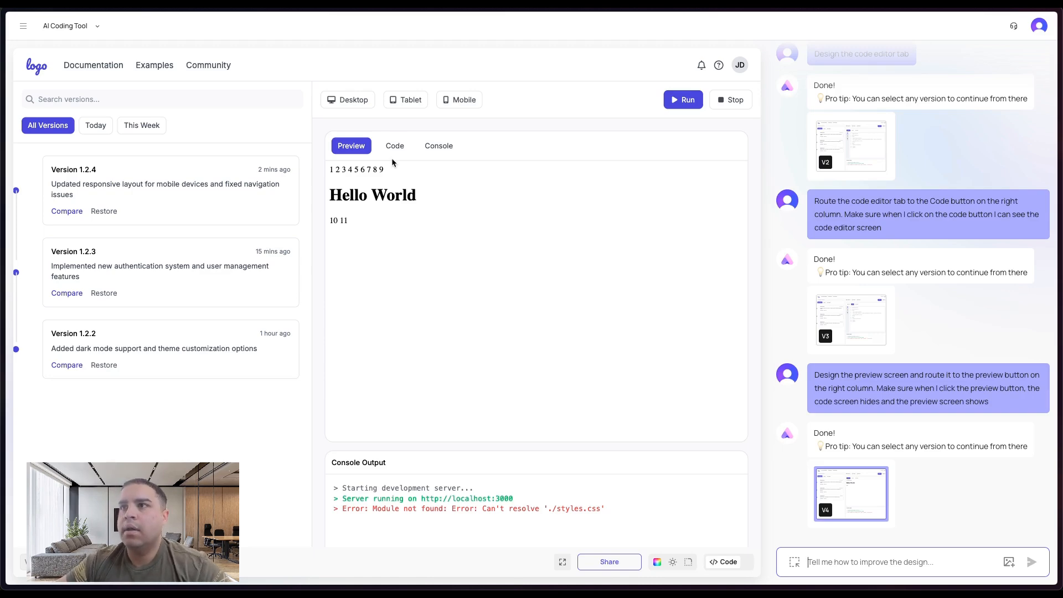
- Test the Preview, Code and Console tabs of the updated design
click(356, 149)
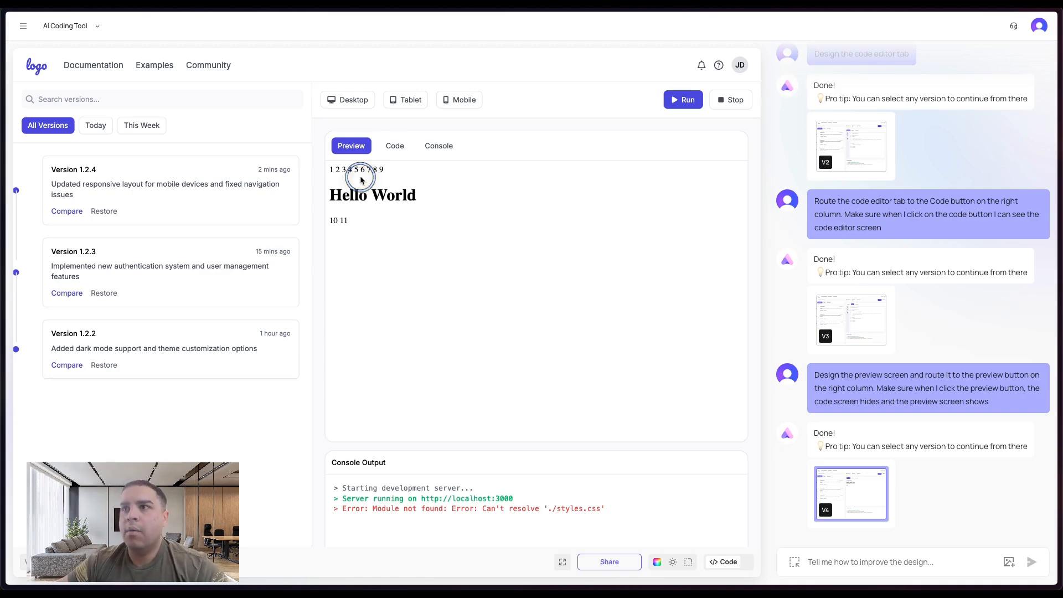
click(391, 149)
click(443, 151)
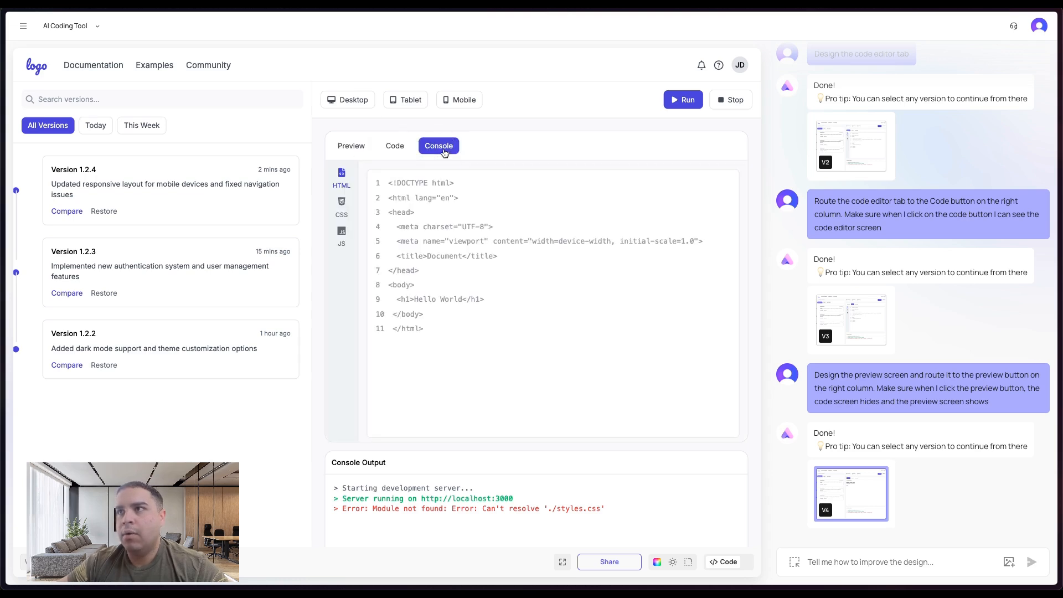
- Send the request "Move the console output widget from the bottom to become the console screen and route it to the console button."
click(851, 560)
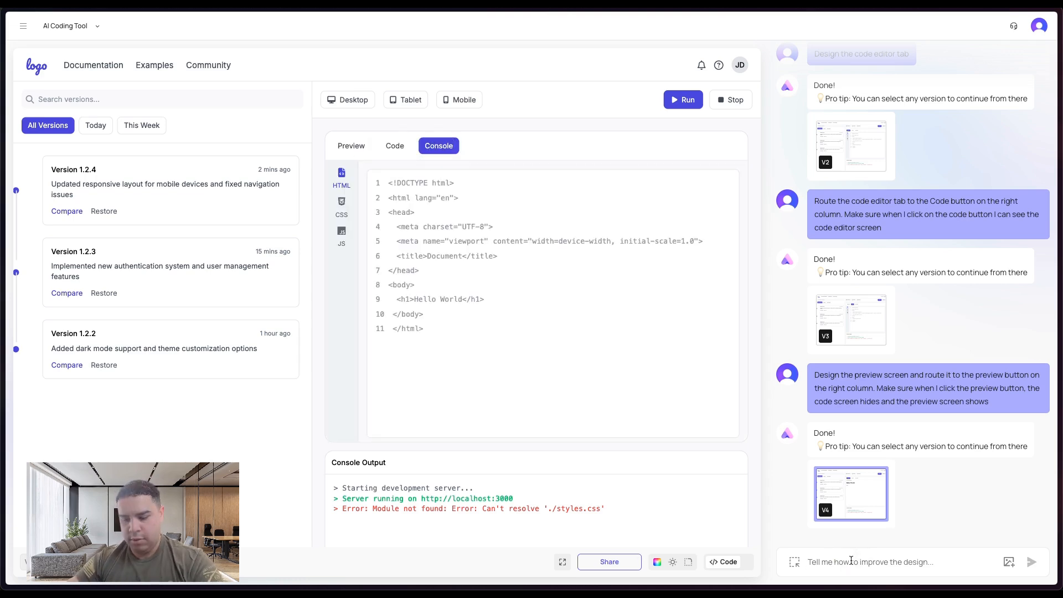
text(Move the cons)
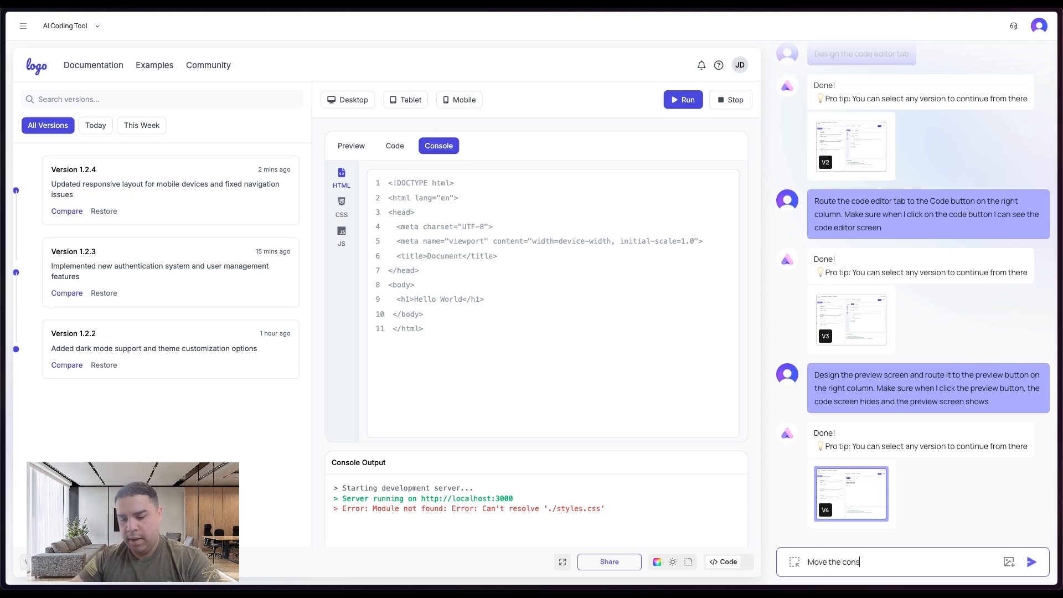
text(ole out)
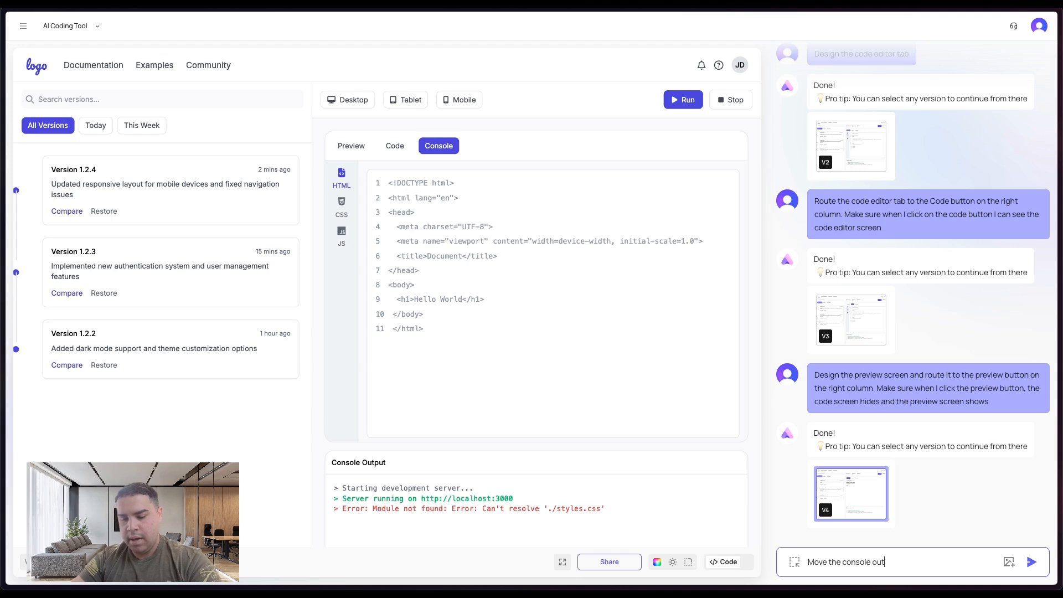
text(put wid)
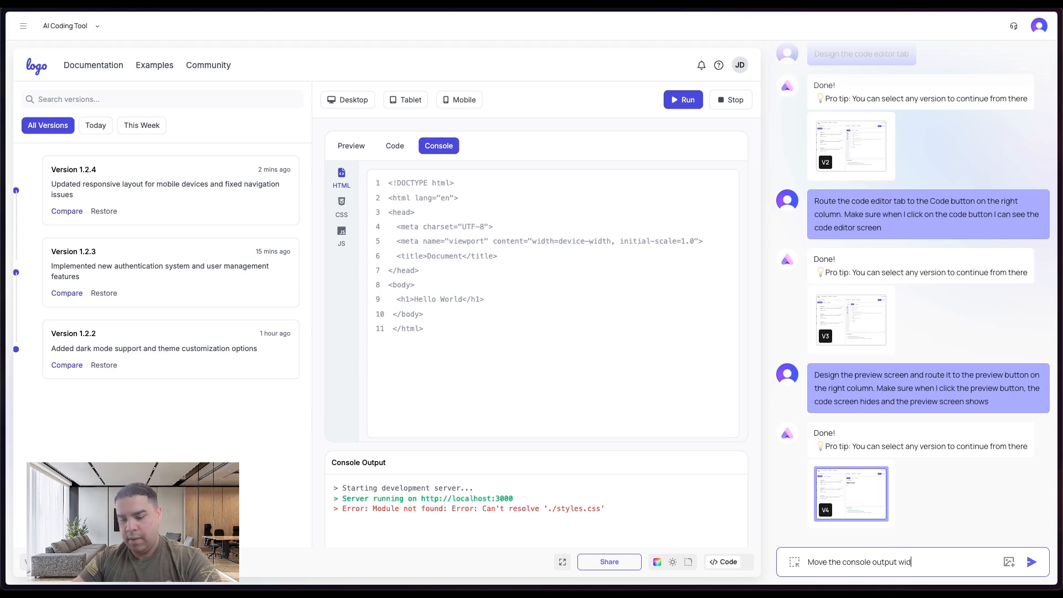
text(get from the)
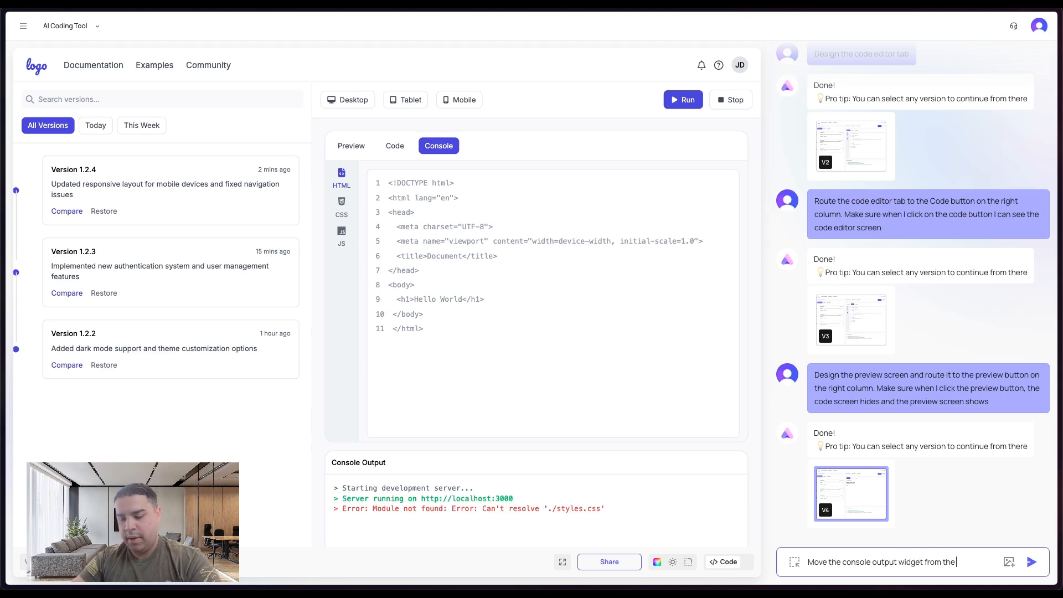
text( bottom to the)
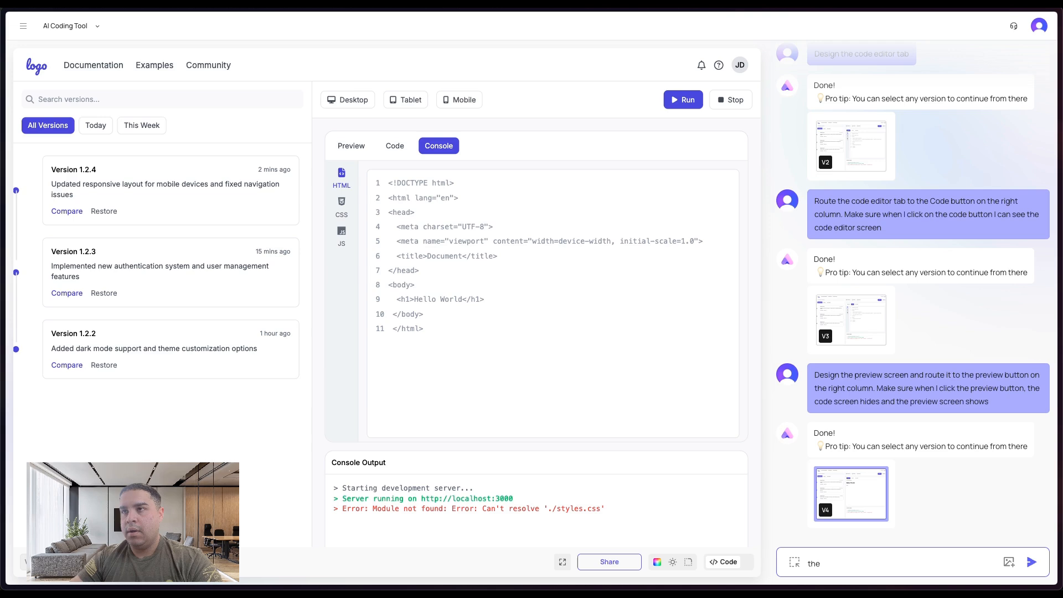
key(BackSpace)
key(BackSpace)
key(BackSpace)
key(BackSpace)
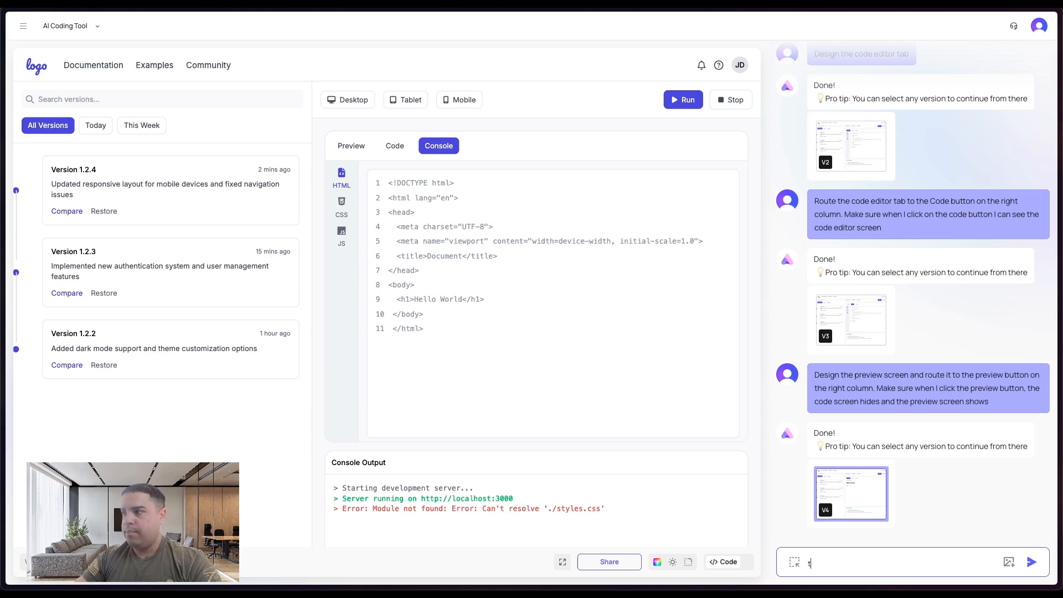
text(become the)
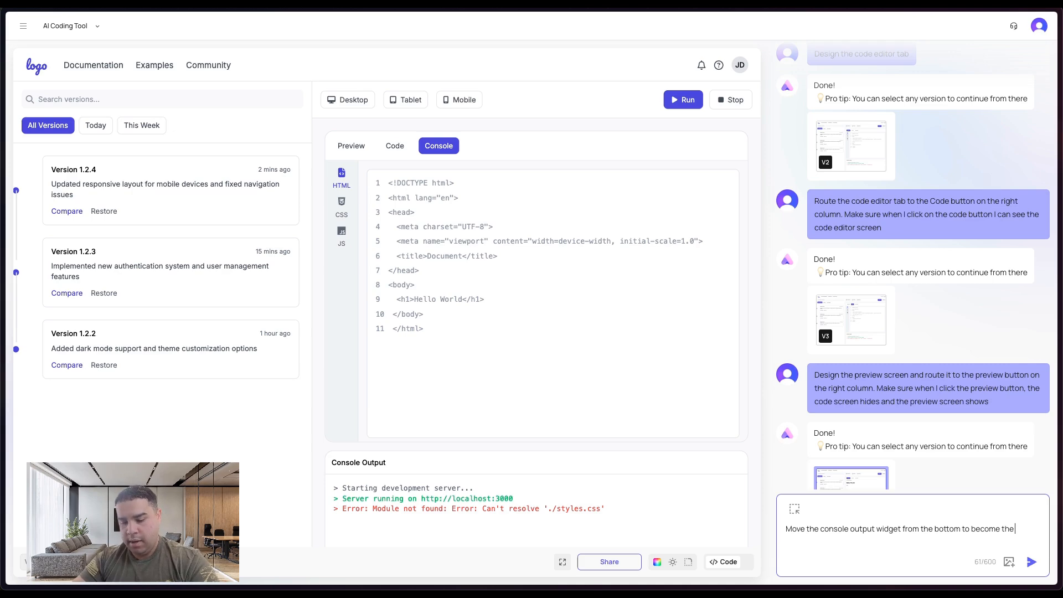
text( console scree)
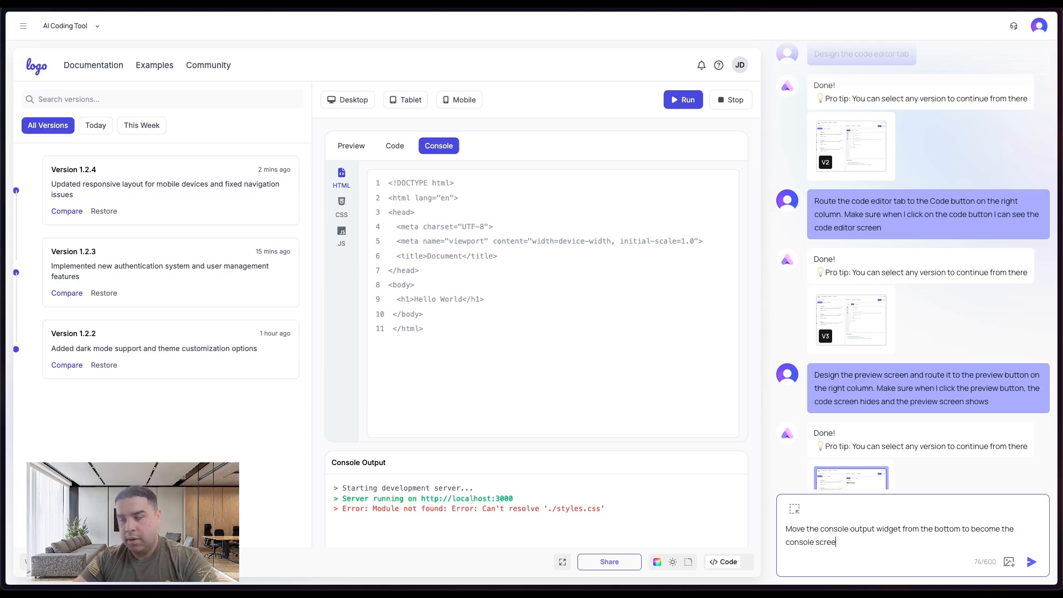
text(n and)
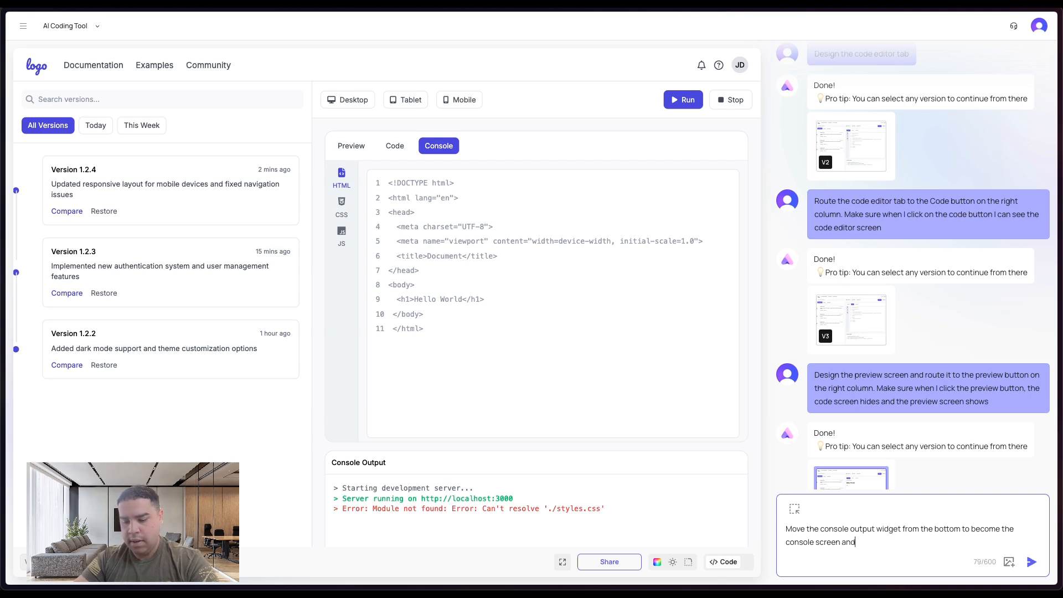
text( route it to the console)
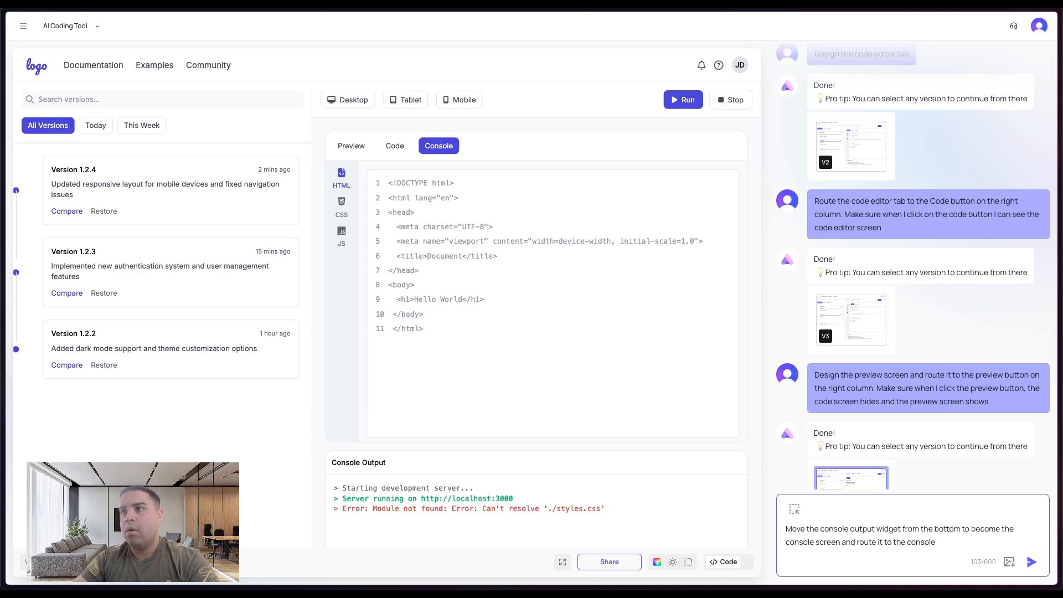
text( button.)
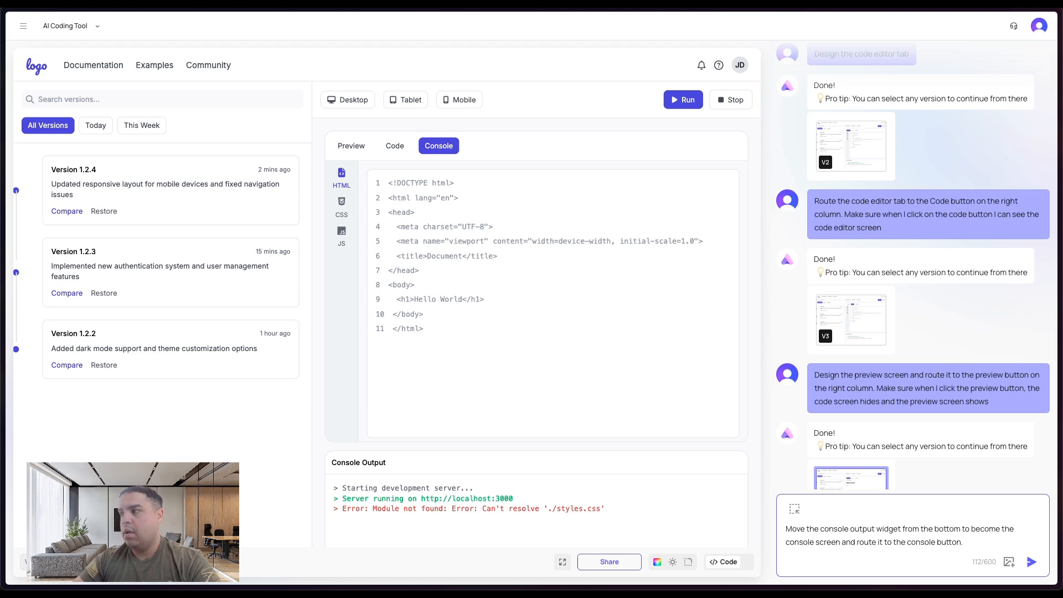
key(Return)
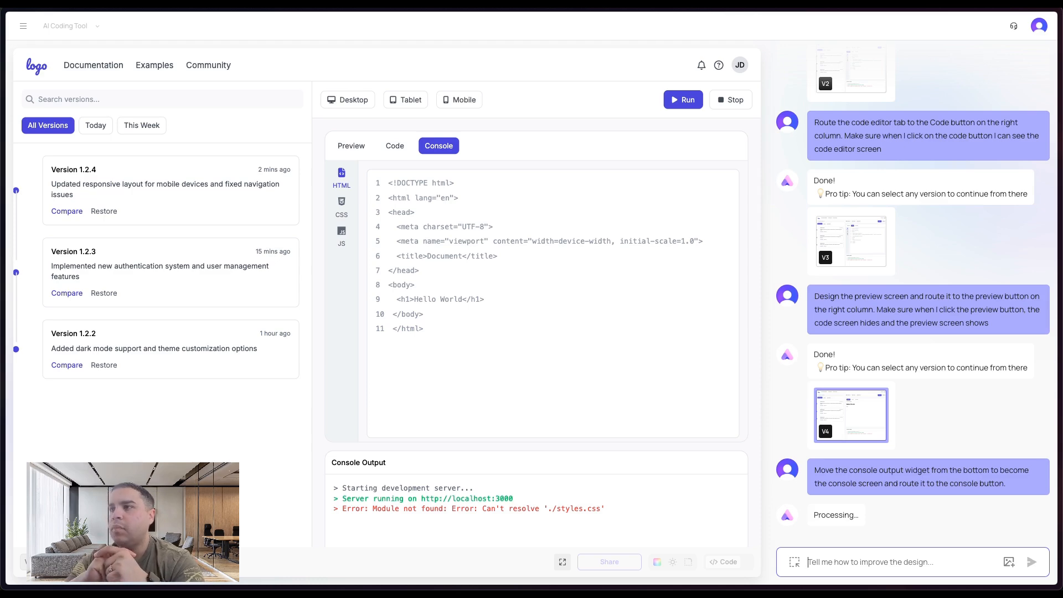
- Test the Code, Console and Preview tabs and the Desktop, Tablet and Mobile device buttons of the updated V5 design
click(1044, 319)
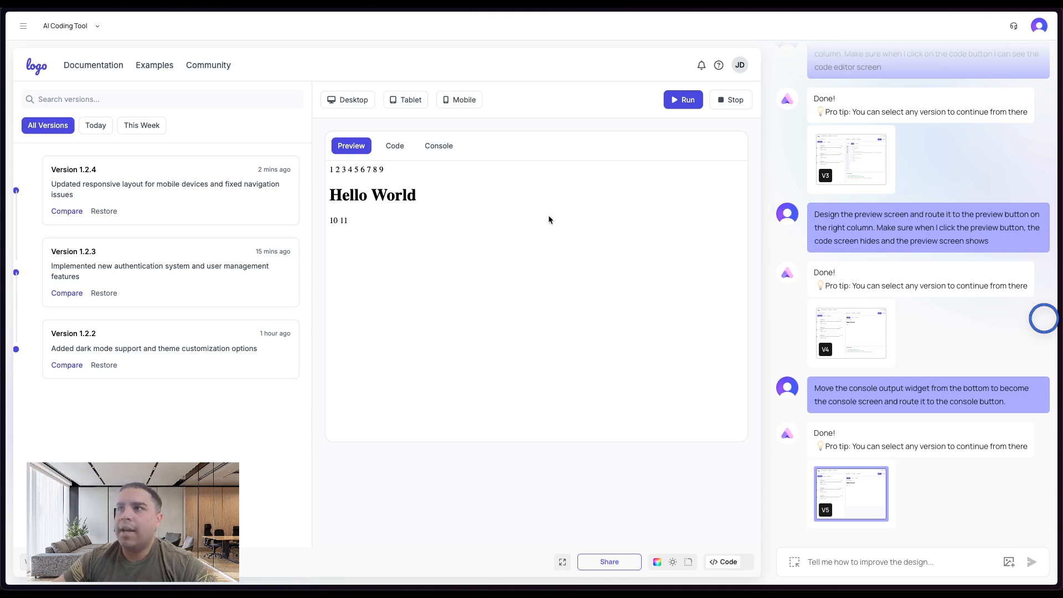
click(395, 146)
click(423, 147)
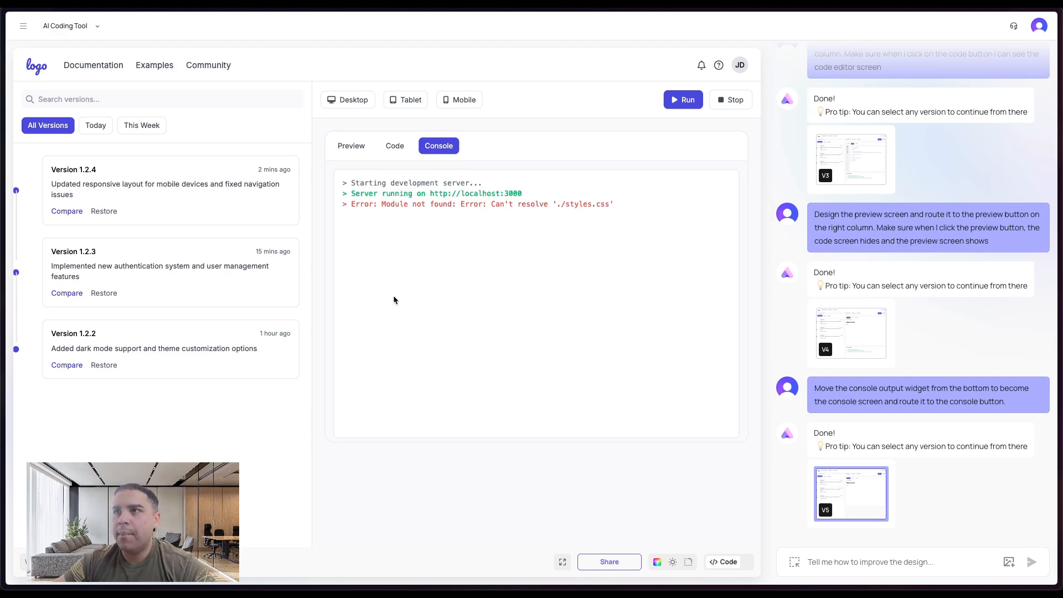
click(394, 146)
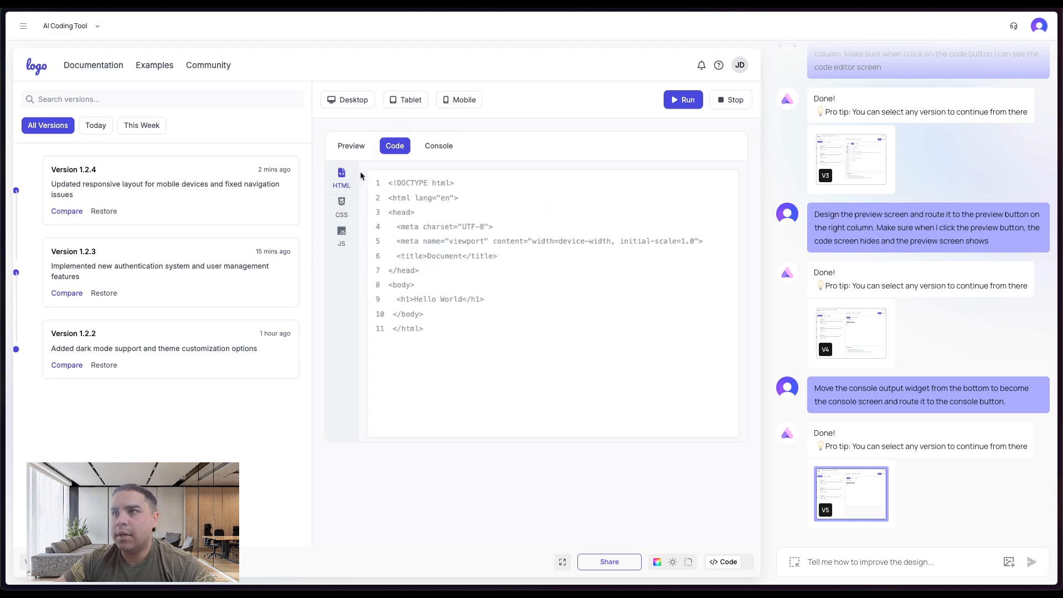
click(344, 150)
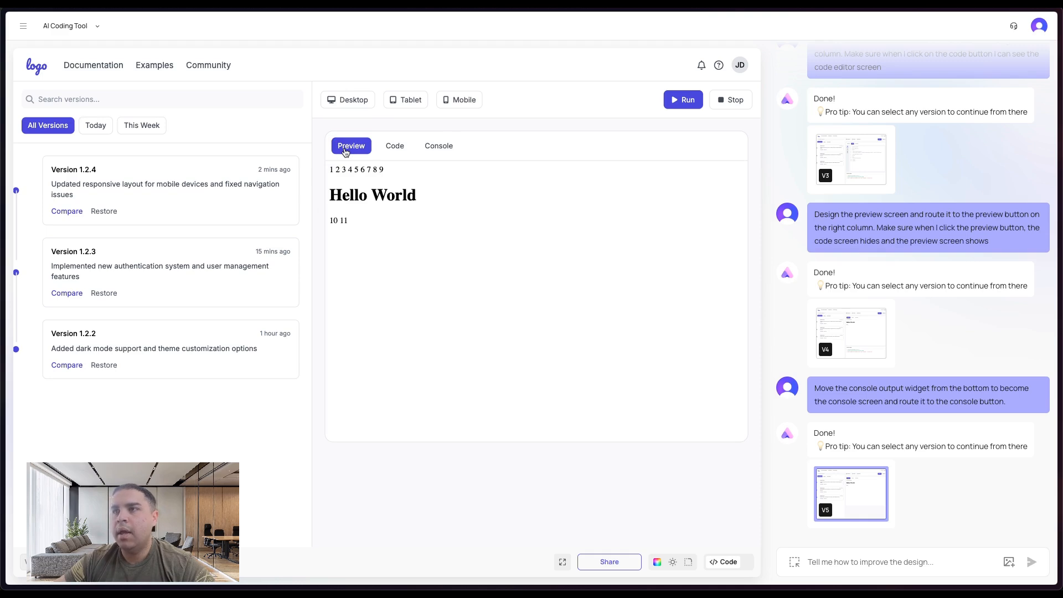
click(350, 98)
click(407, 101)
click(460, 101)
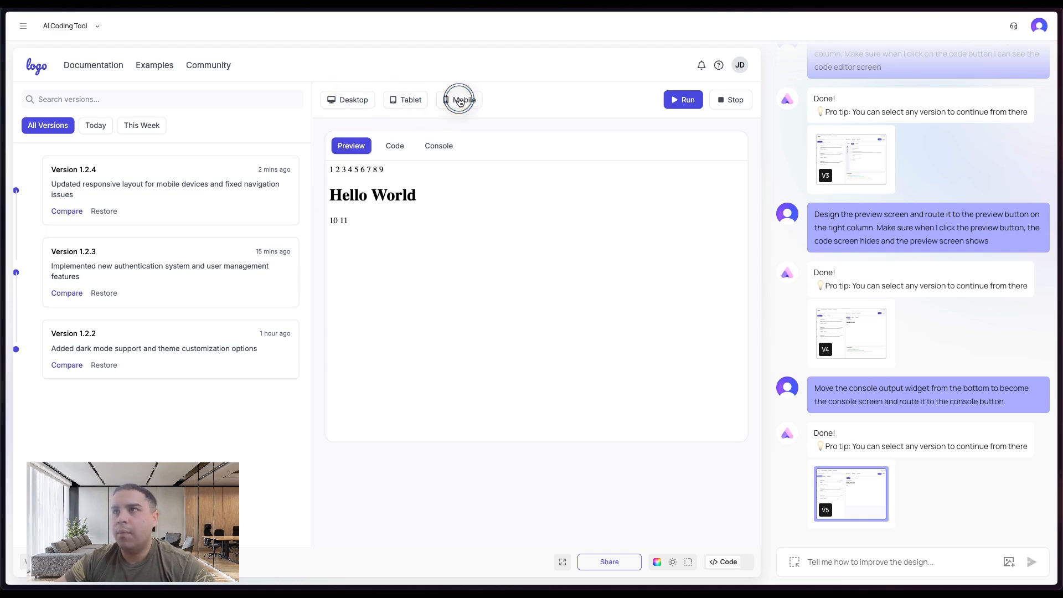
- Test the Documentation, Examples and Community links, the Today filter and the version search box in the design
click(96, 66)
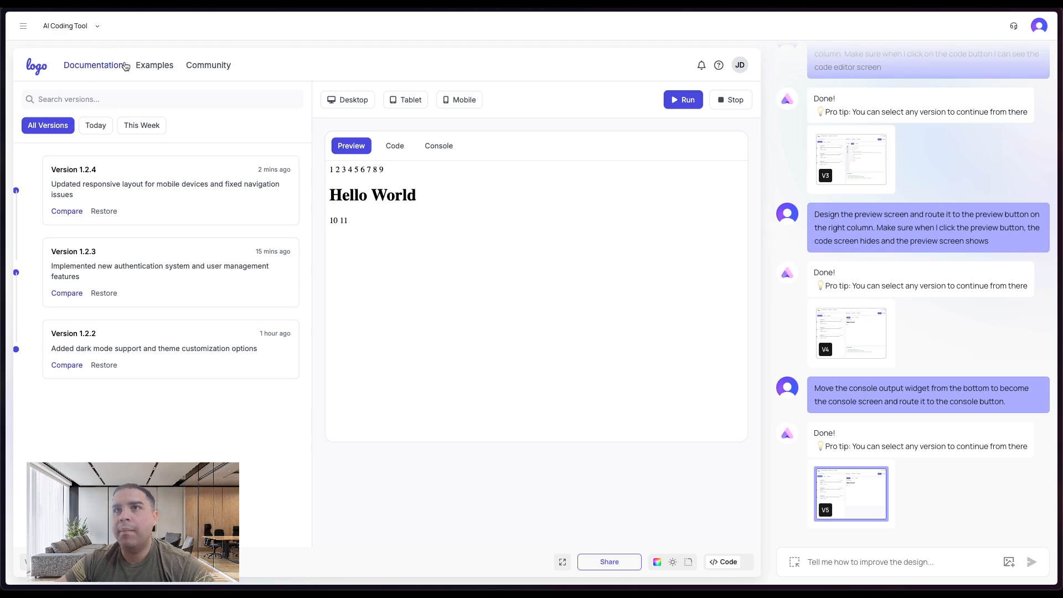
click(169, 64)
click(207, 64)
click(95, 126)
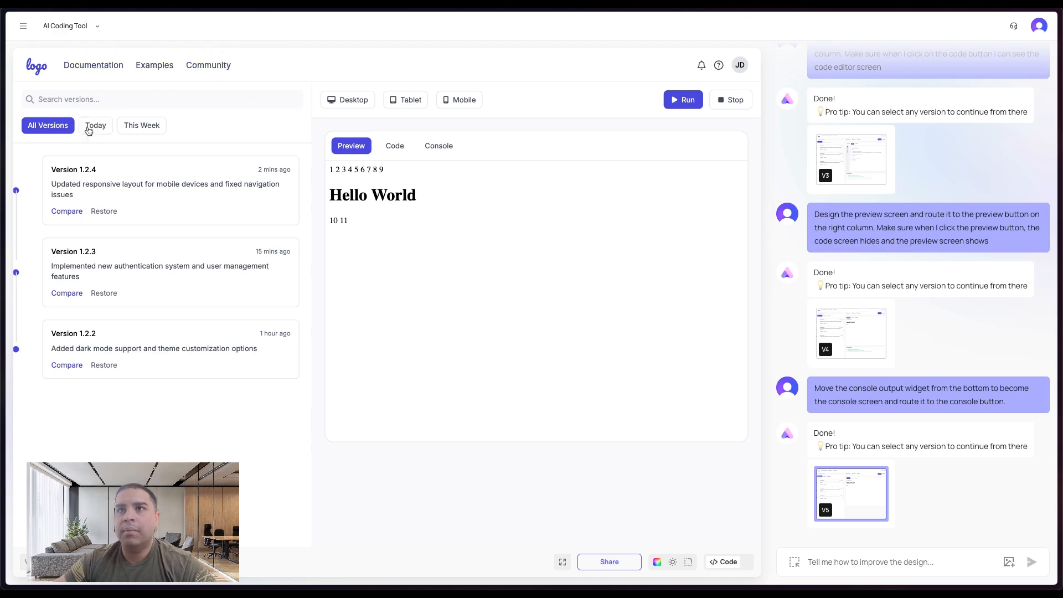
click(93, 98)
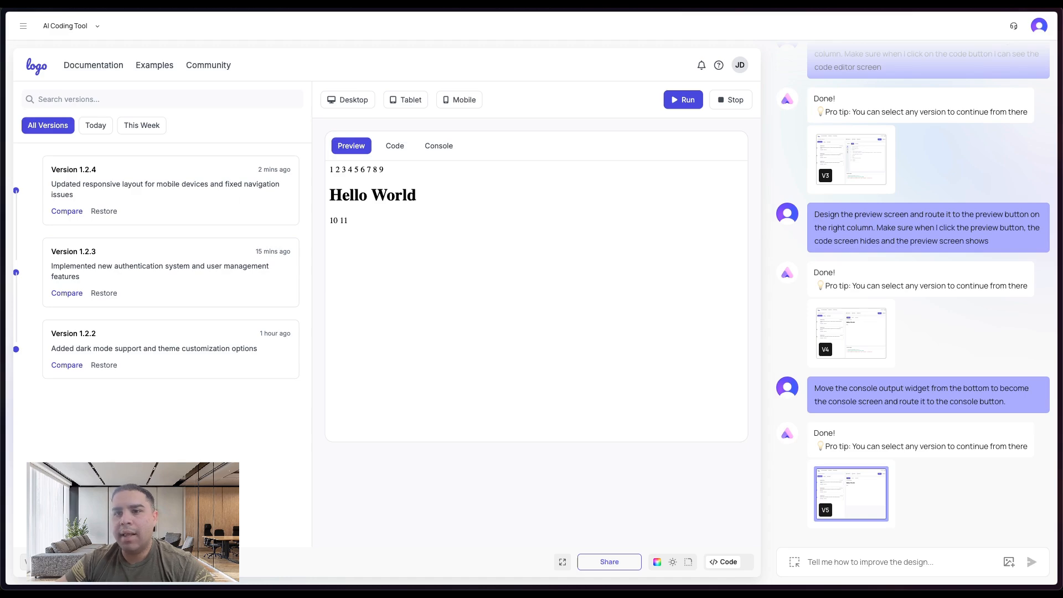
- Browse the earlier design versions and check their Console tab
click(25, 565)
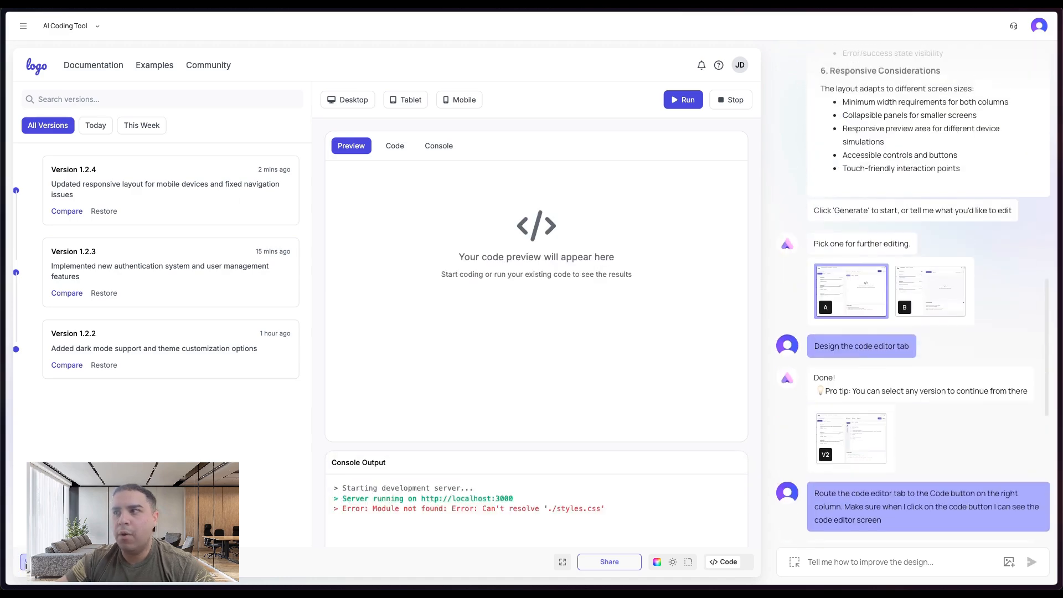
click(437, 150)
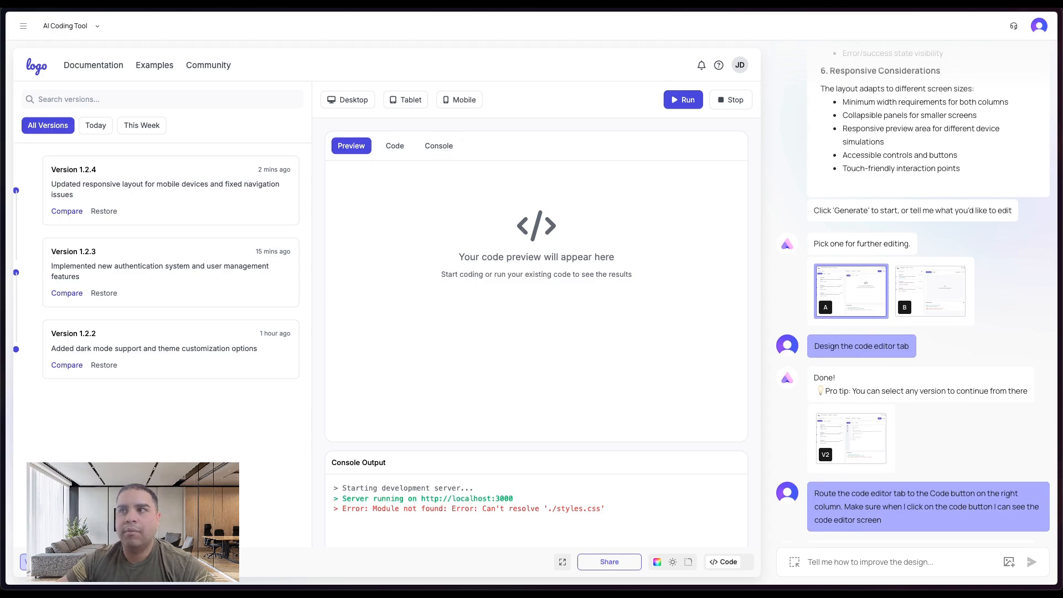
click(51, 562)
click(76, 562)
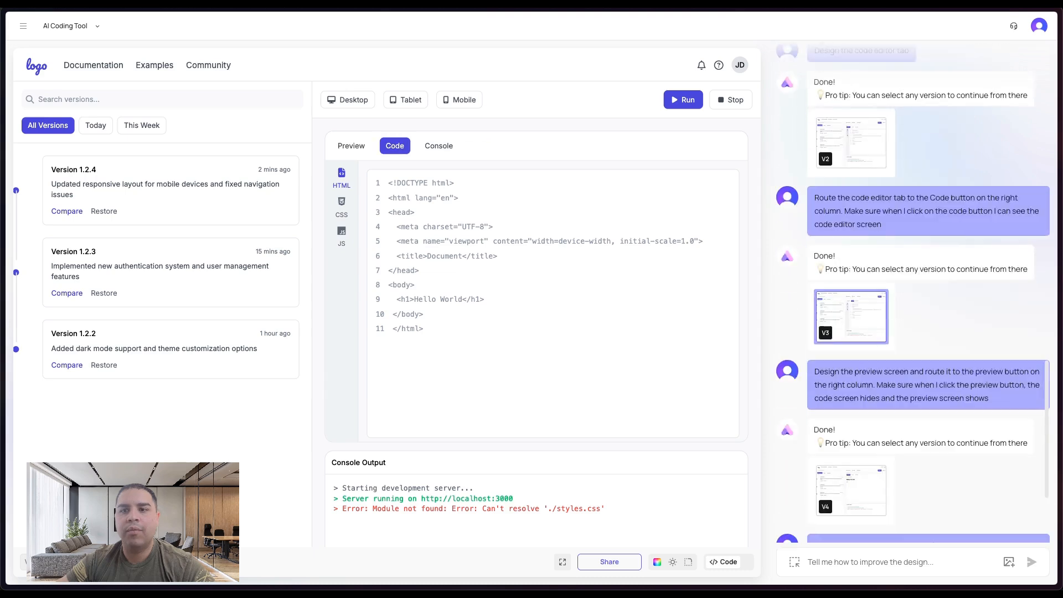
click(101, 562)
click(127, 562)
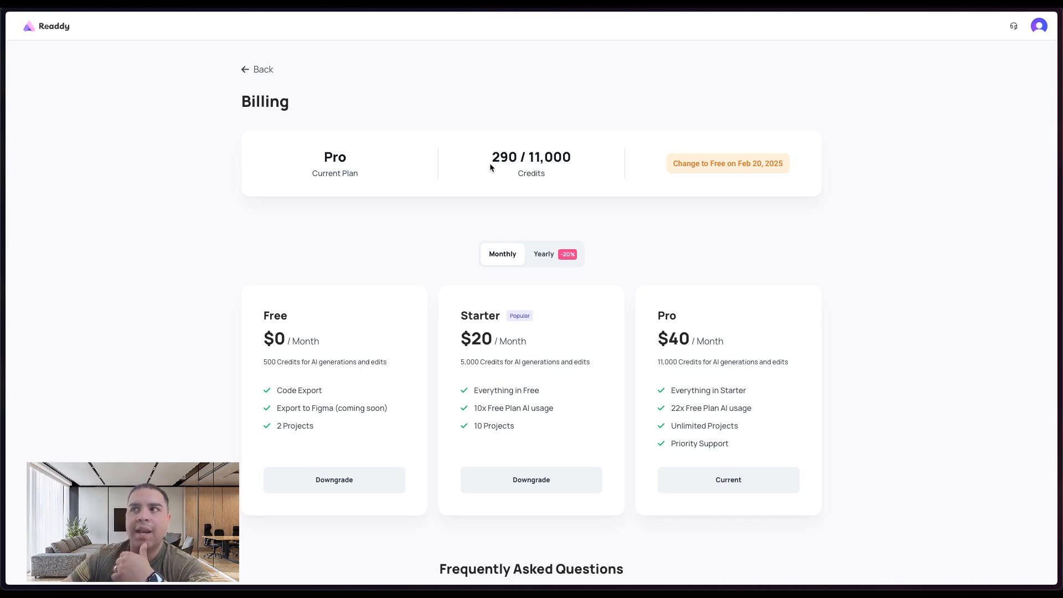
- Review the plans and credits FAQ on the billing page
scroll(490, 167, down, 5)
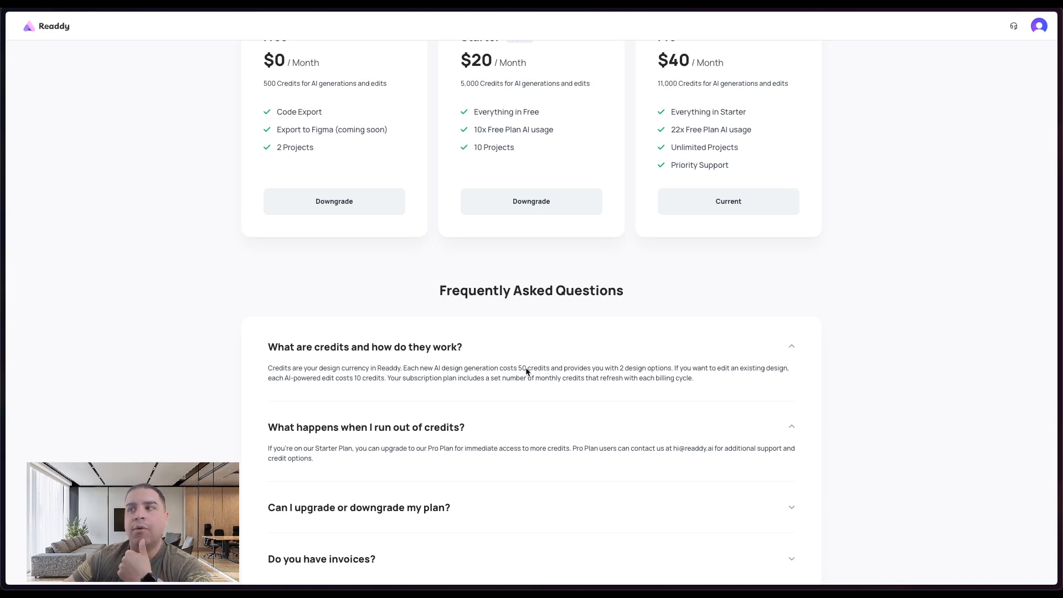
scroll(526, 372, up, 1)
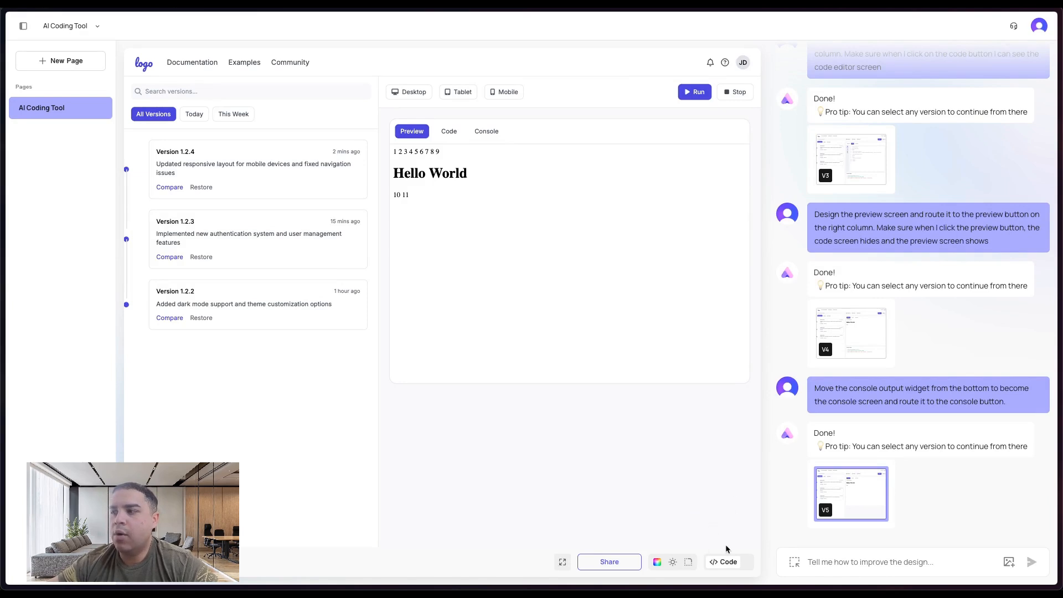
- Open the design's code view, scroll through the HTML and copy the full code
click(727, 563)
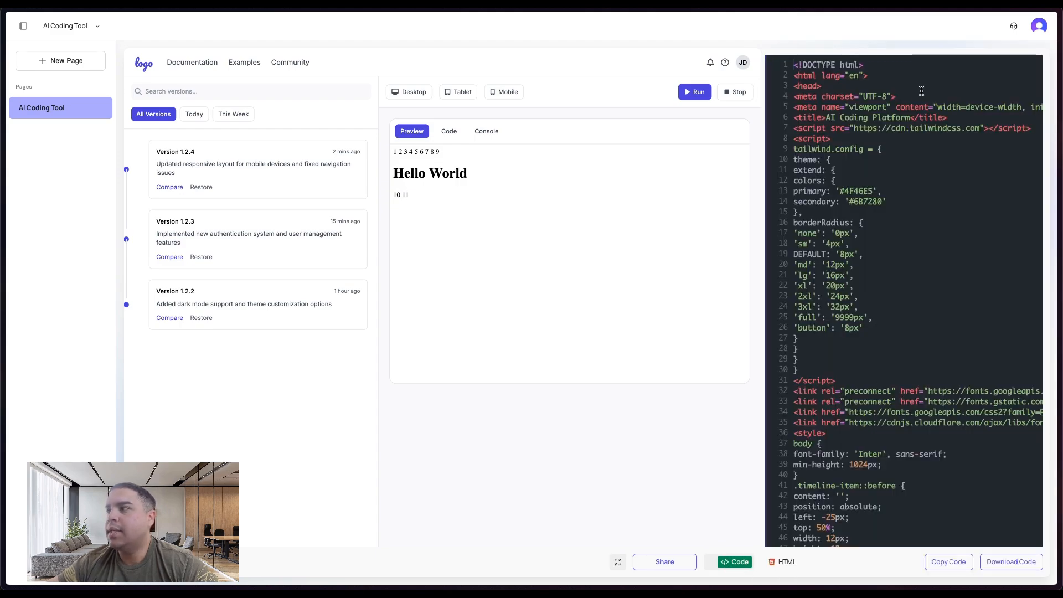
scroll(883, 341, down, 10)
scroll(882, 341, down, 20)
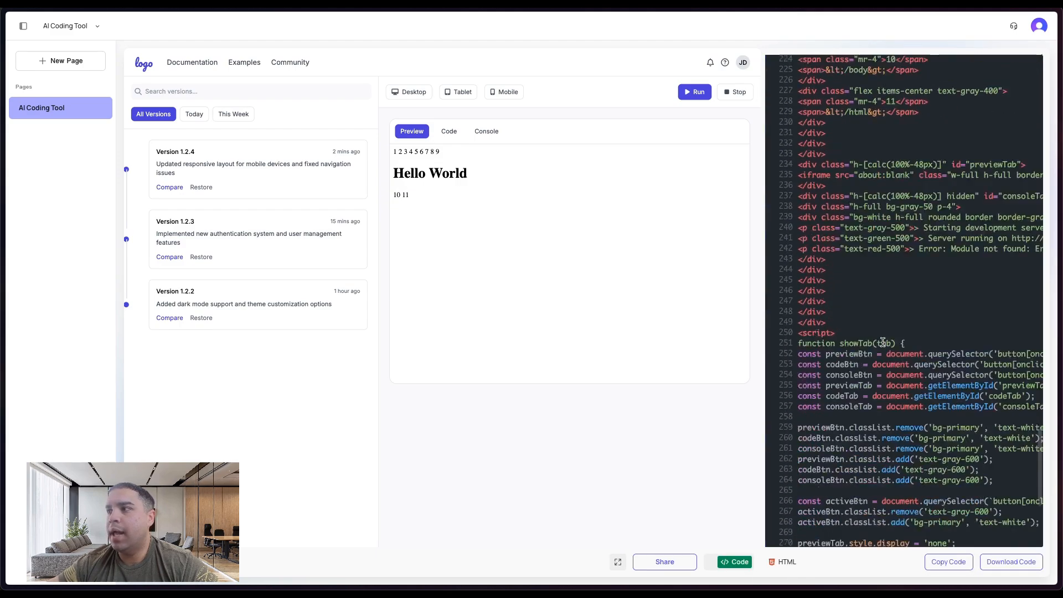
click(945, 564)
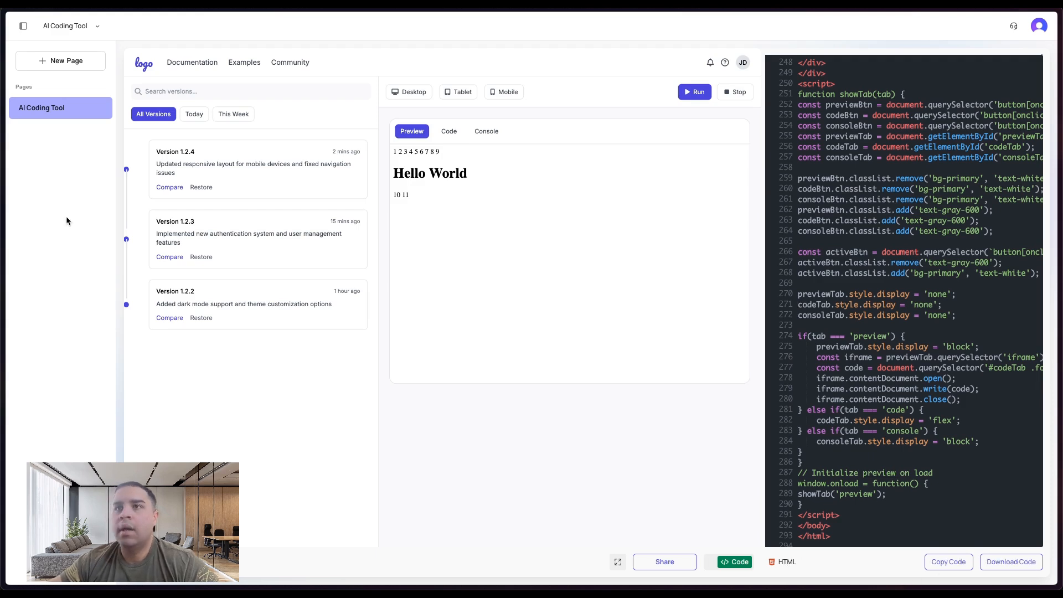
- Switch to the bolt.new tab and paste the copied code into the prompt box after a few blank lines
mouse_move(3, 205)
click(40, 235)
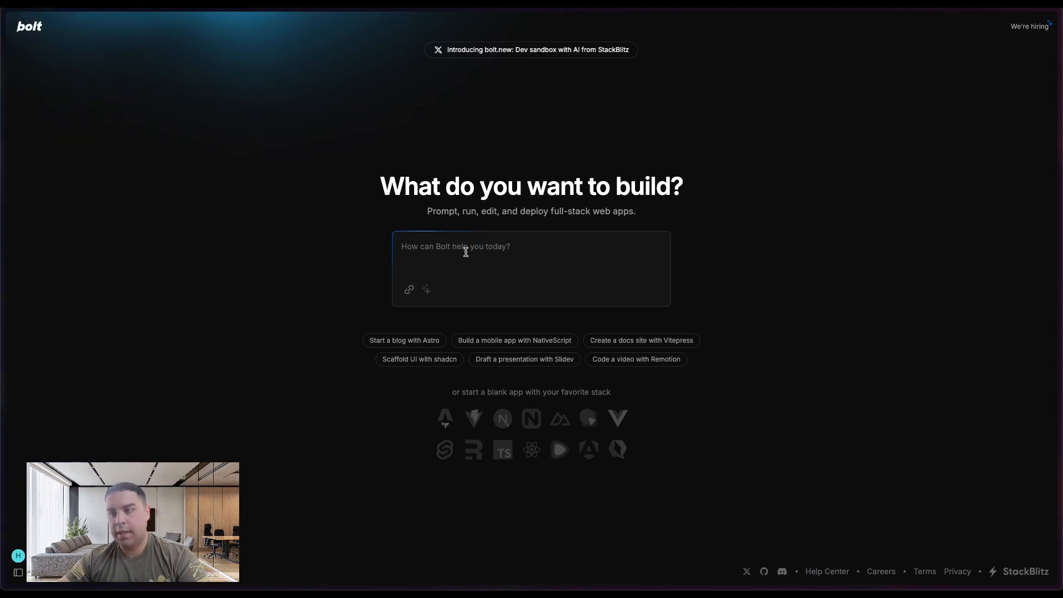
key(shift+Return)
key(shift+Return)
key(shift+Return)
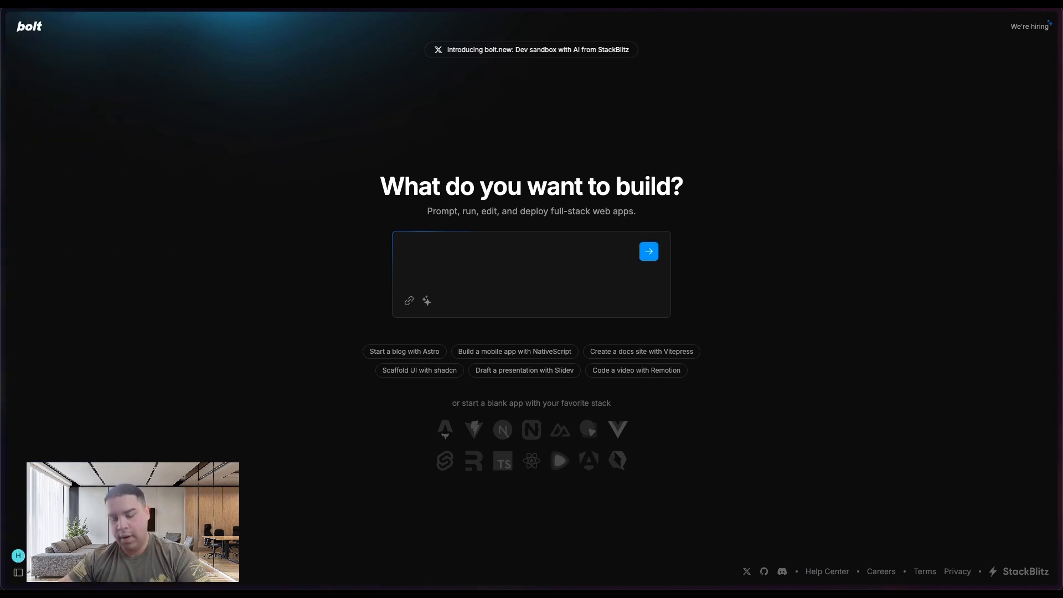
key(super+v)
- Return to the Readdy tab and close the code view
mouse_move(2, 265)
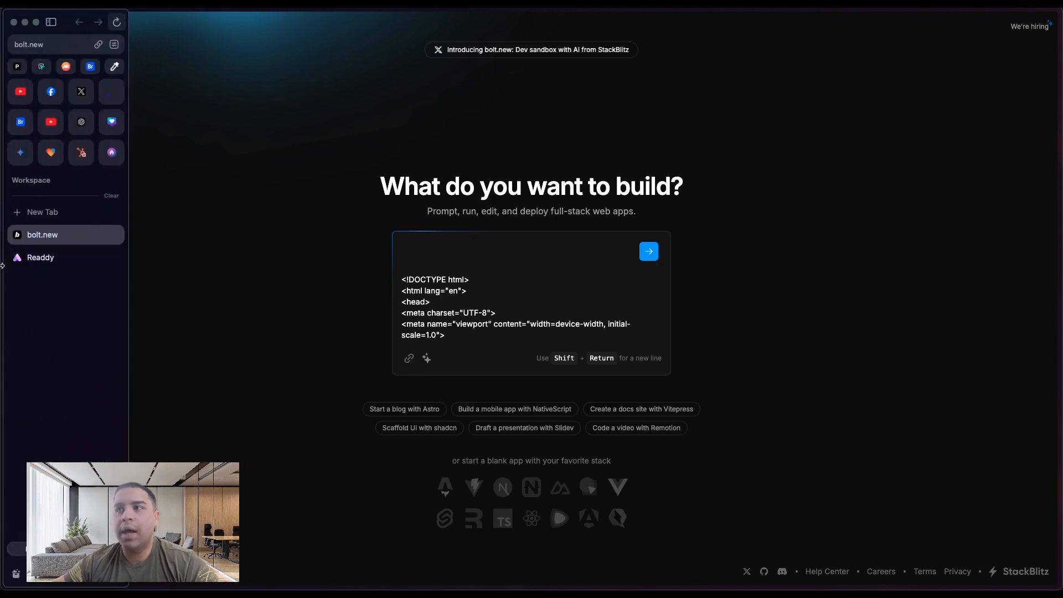
click(41, 257)
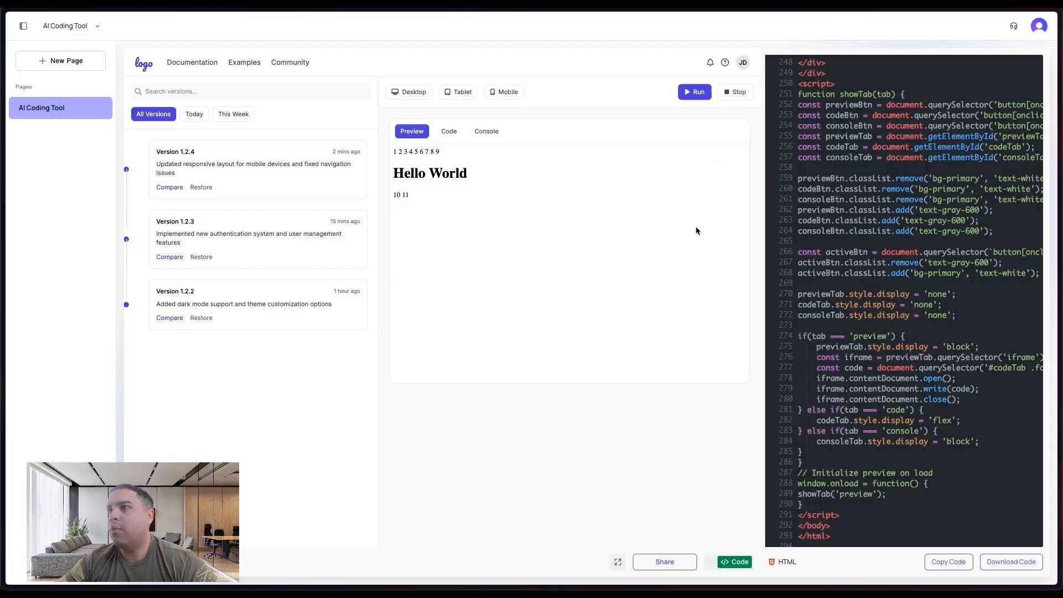
click(725, 563)
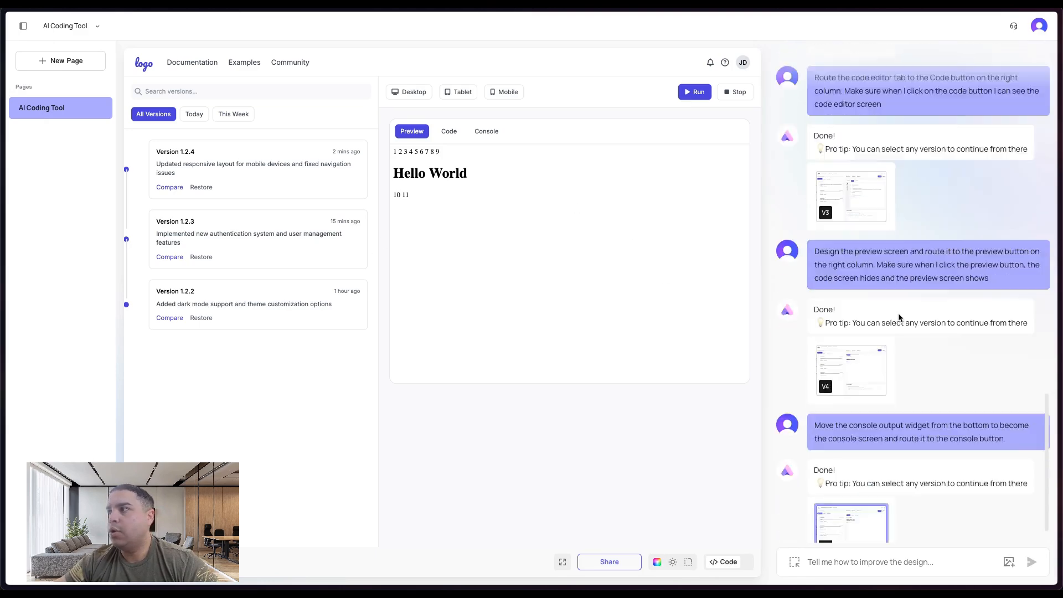
- Select and copy the original AI coding tool prompt at the top of the chat
scroll(975, 250, up, 20)
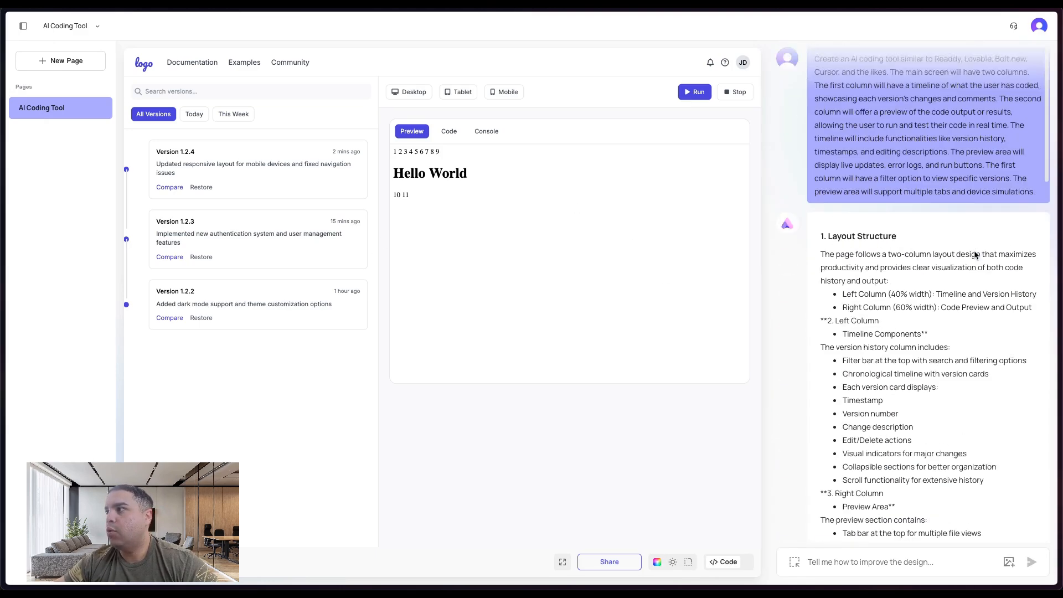
triple_click(967, 191)
key(super+a)
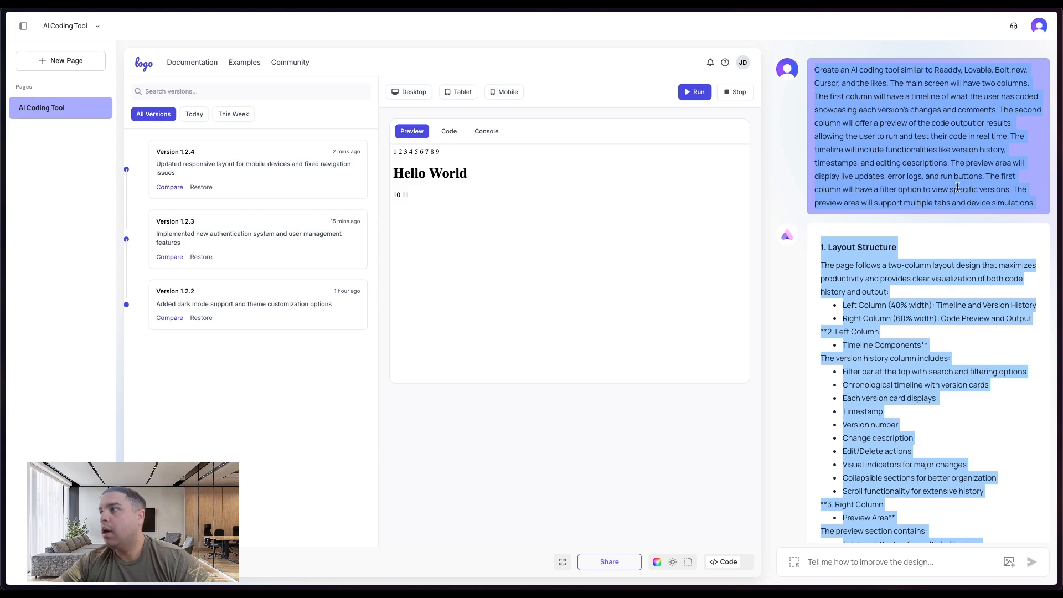
click(958, 187)
click(1034, 204)
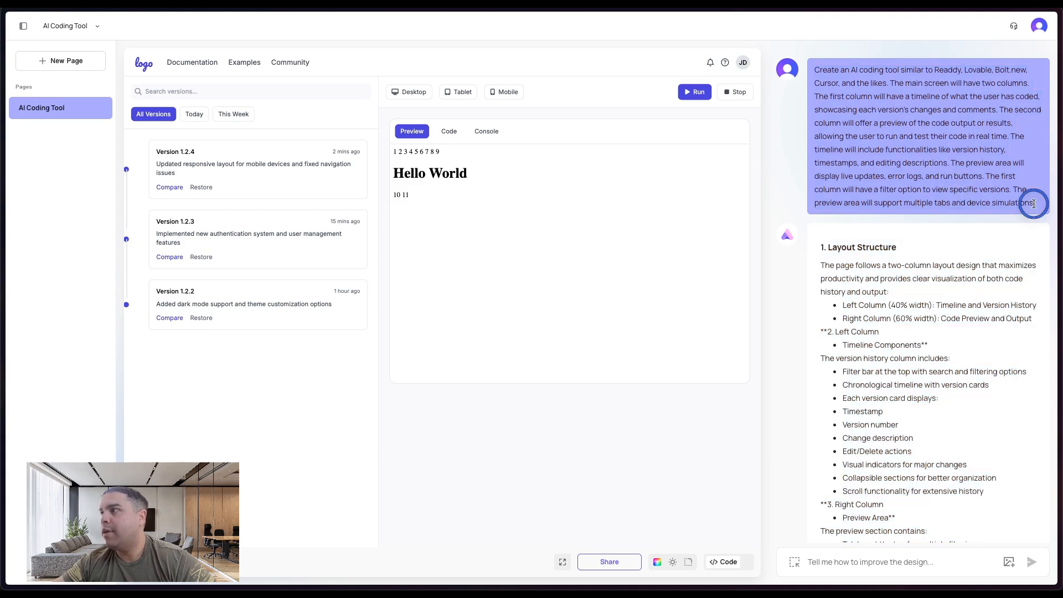
drag(1034, 204, 913, 161)
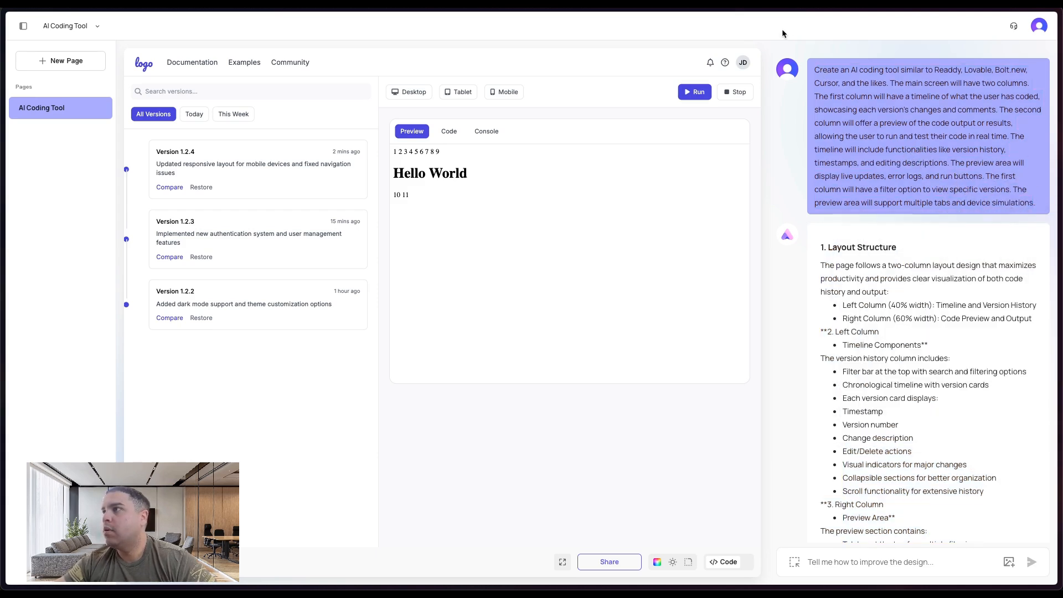
drag(814, 70, 1047, 209)
key(ctrl+c)
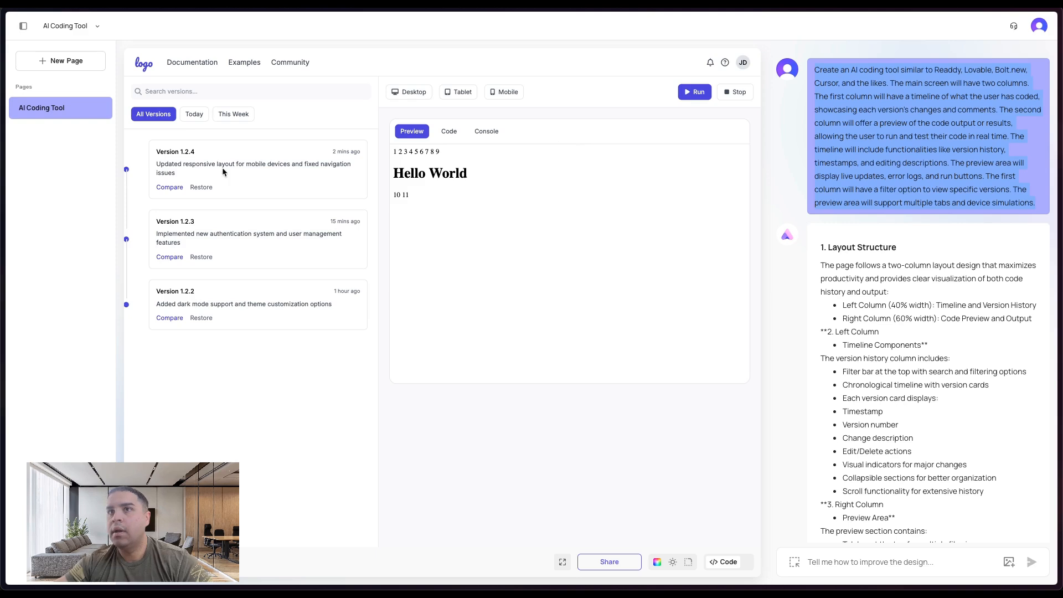
- Switch to bolt.new and paste the prompt at the start of the prompt box, above the code
mouse_move(4, 233)
click(55, 238)
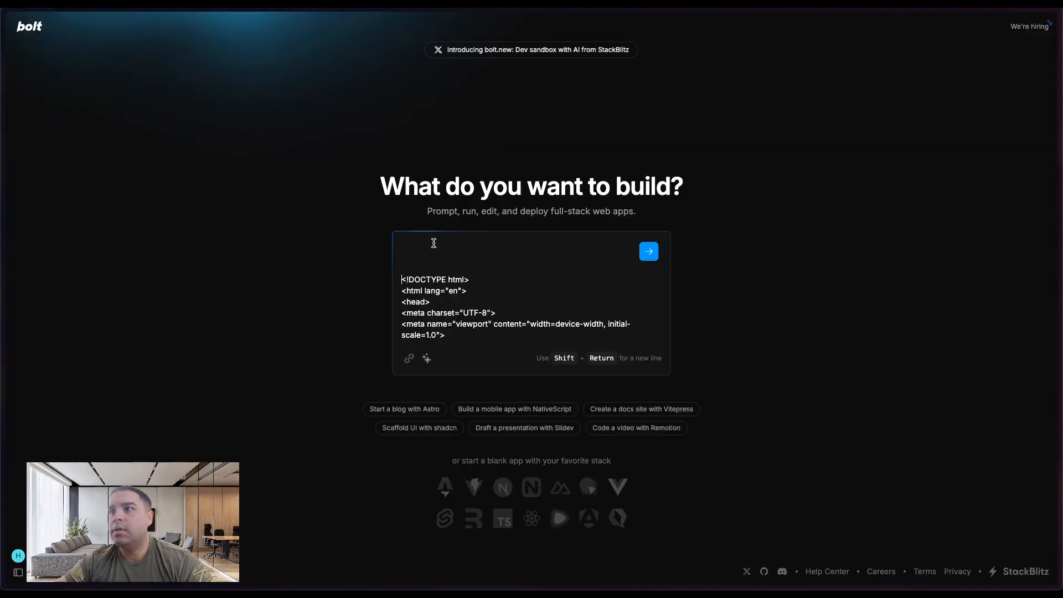
click(418, 241)
key(ctrl+v)
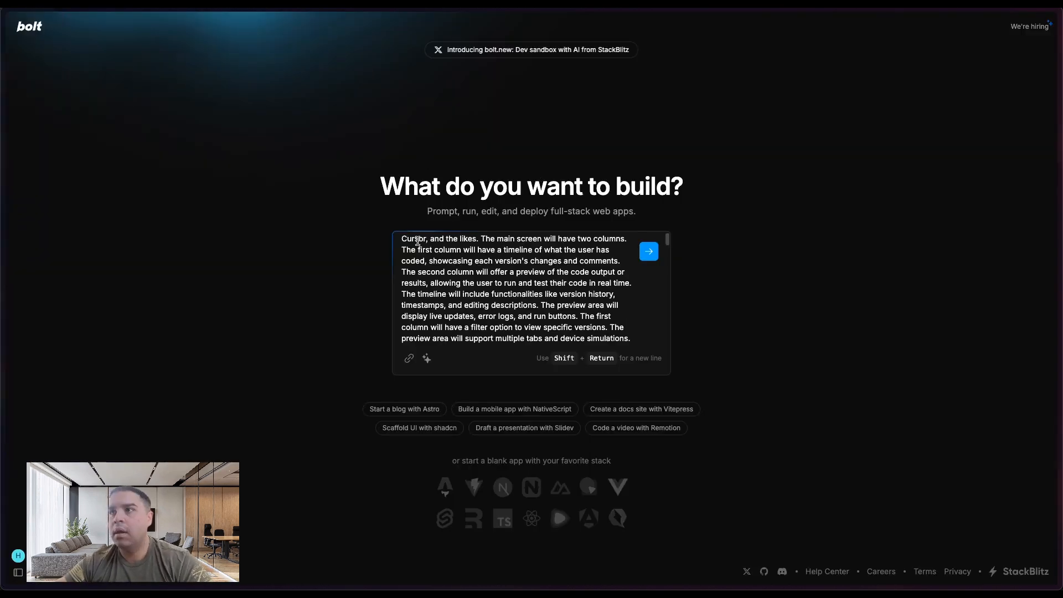
- Add the line "Use the below code for the U" between prompt and code, submit it to Bolt, and return to Readdy
scroll(418, 241, up, 1)
scroll(418, 241, down, 2)
scroll(417, 242, down, 1)
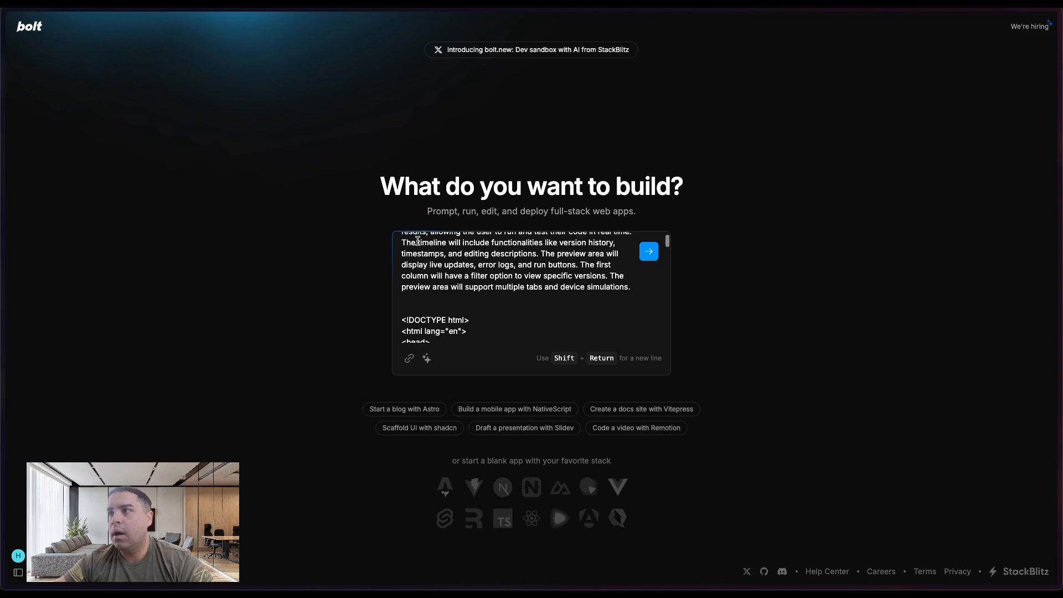
scroll(417, 242, up, 1)
key(shift+Return)
key(shift+Return)
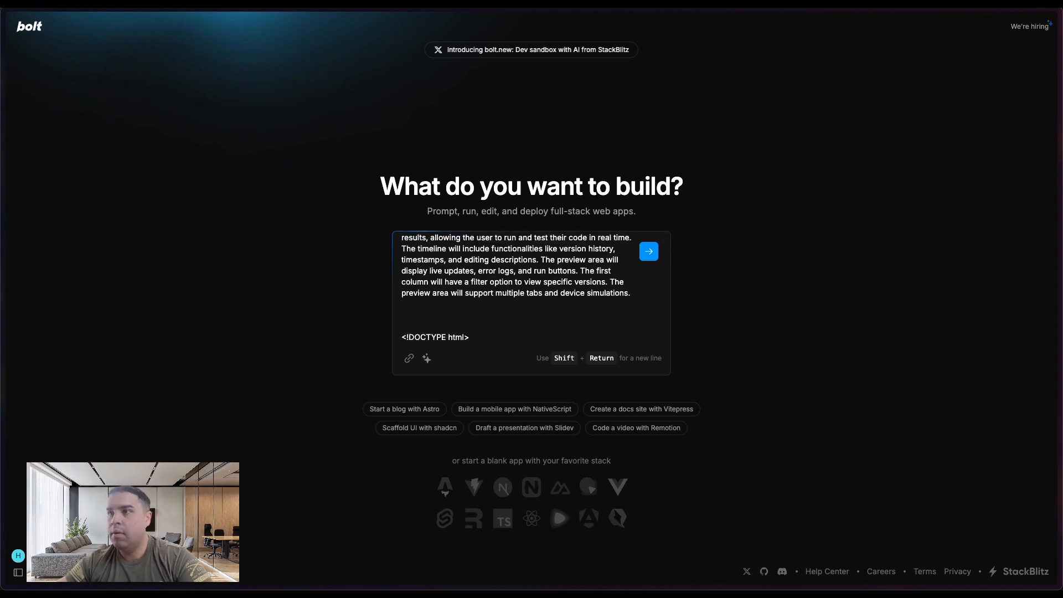
text(Use)
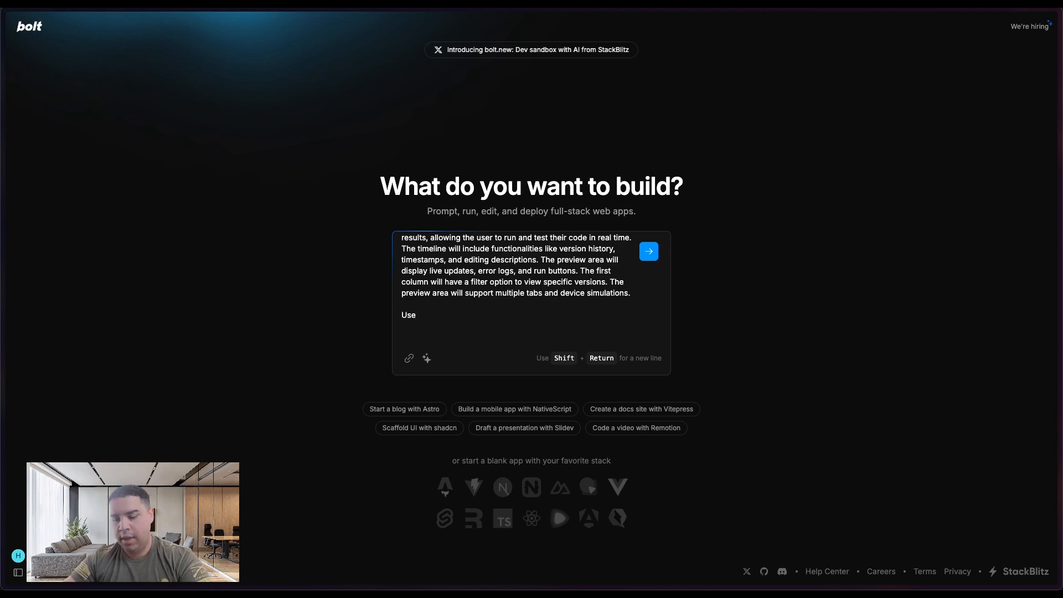
text( the)
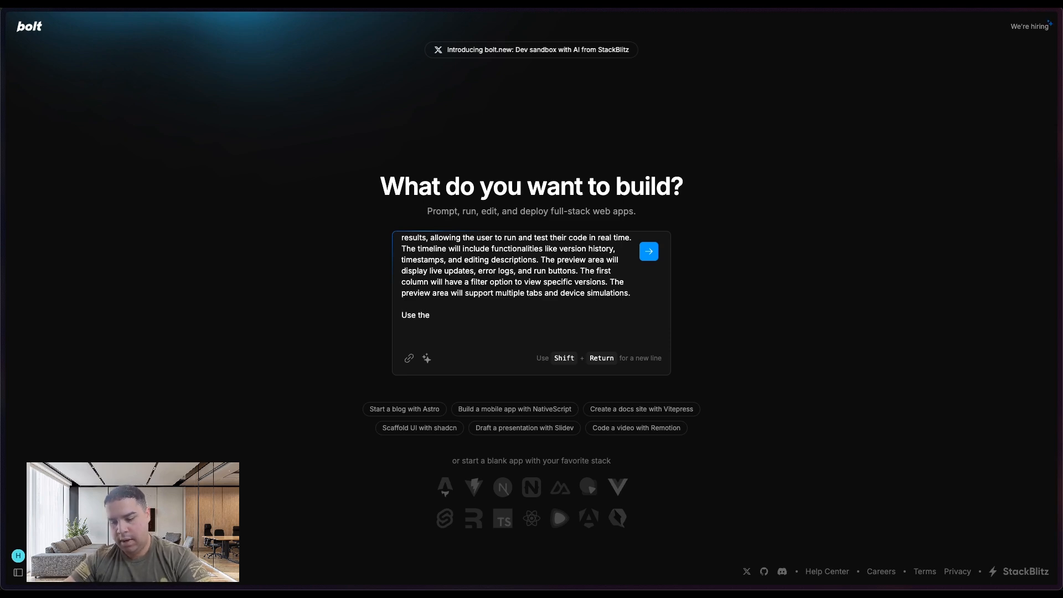
text( below code f)
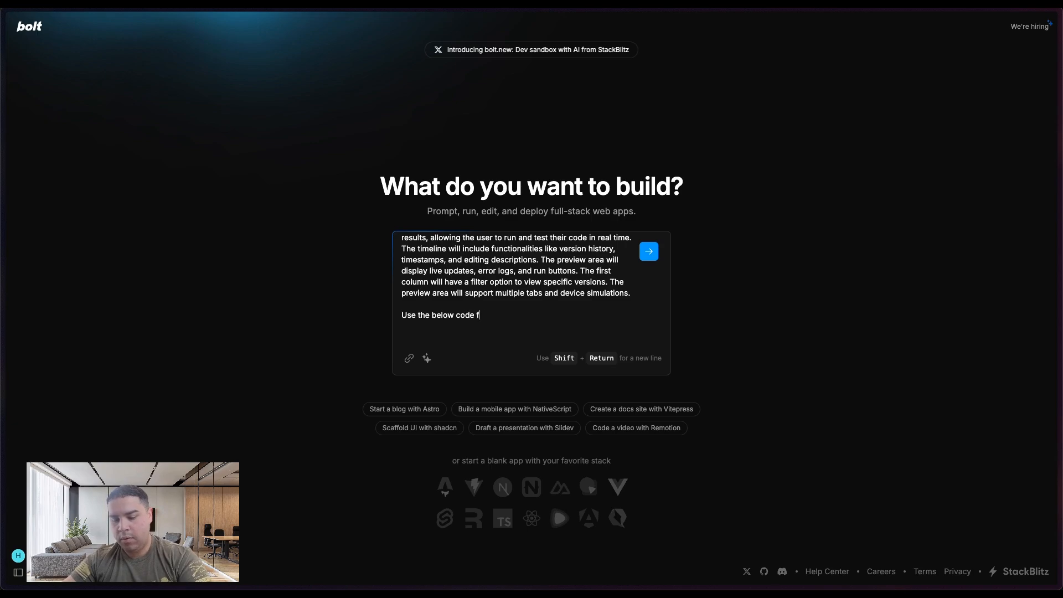
text(or the UI)
key(Return)
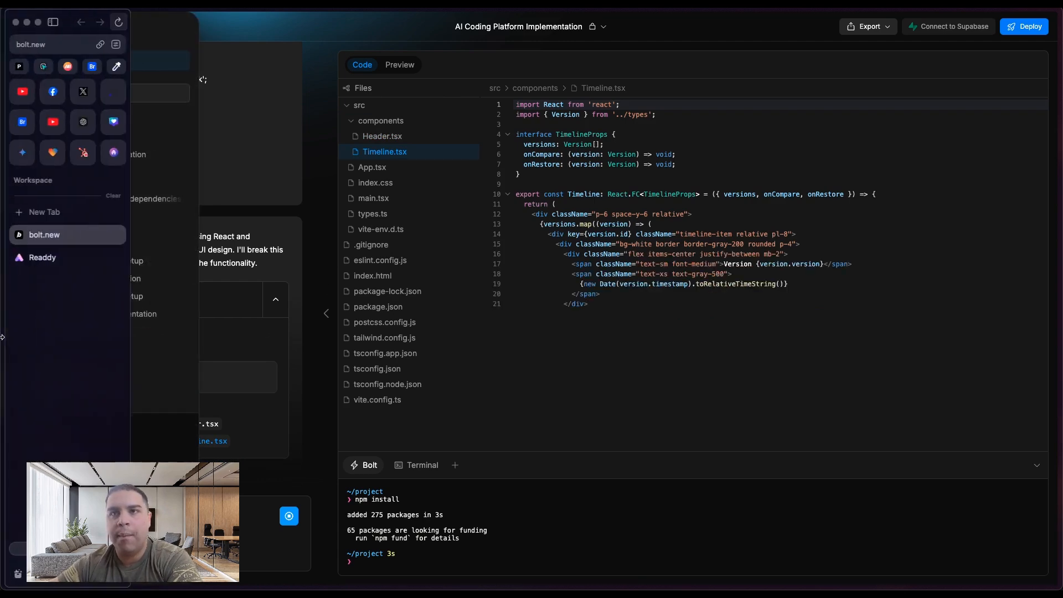
click(49, 258)
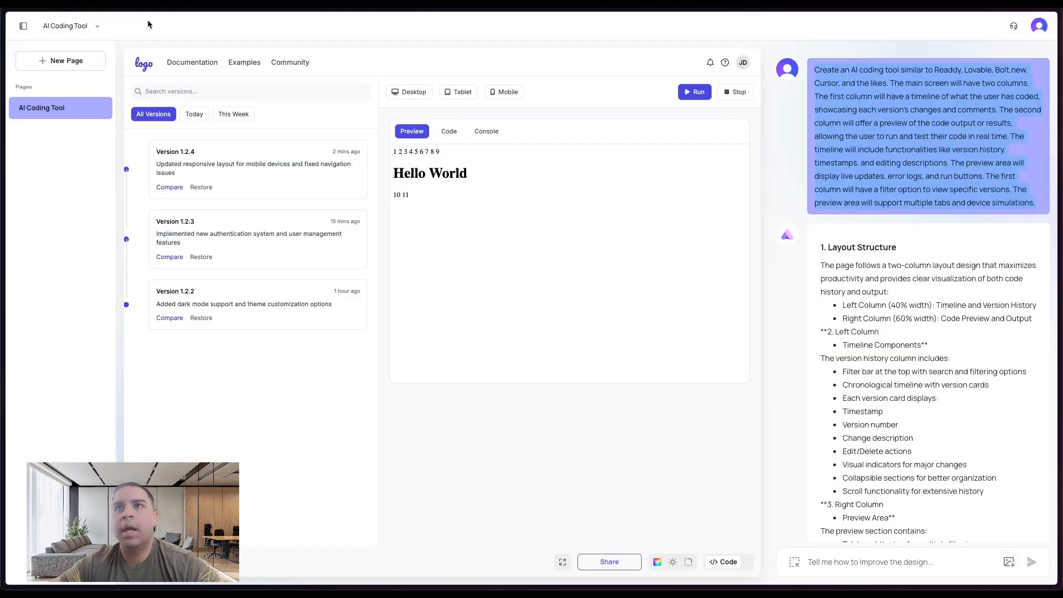
- Create a new project named "AI Coding Tool React" using React as the code framework
click(73, 26)
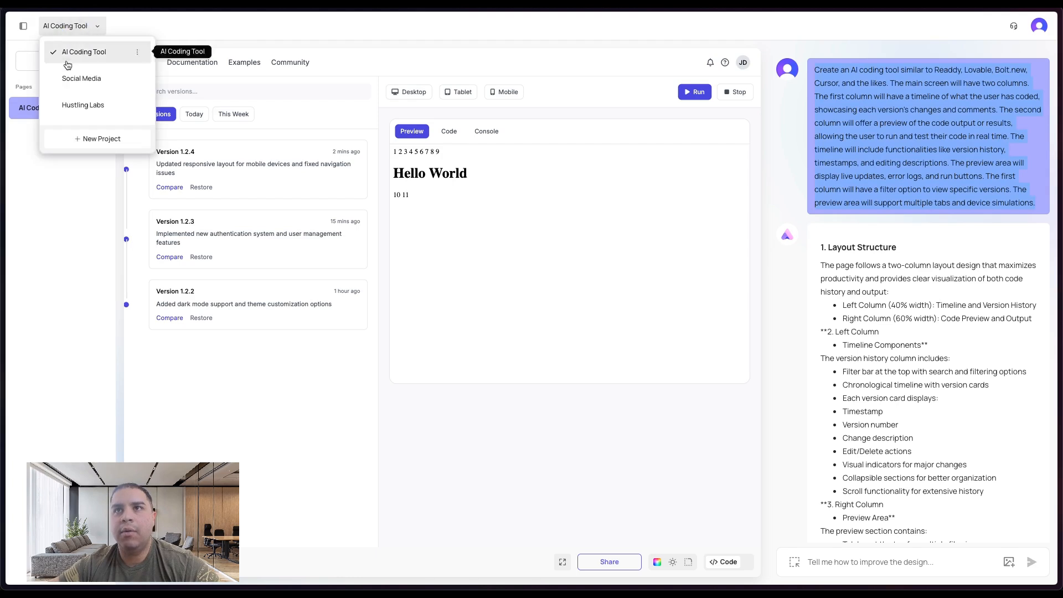
click(85, 139)
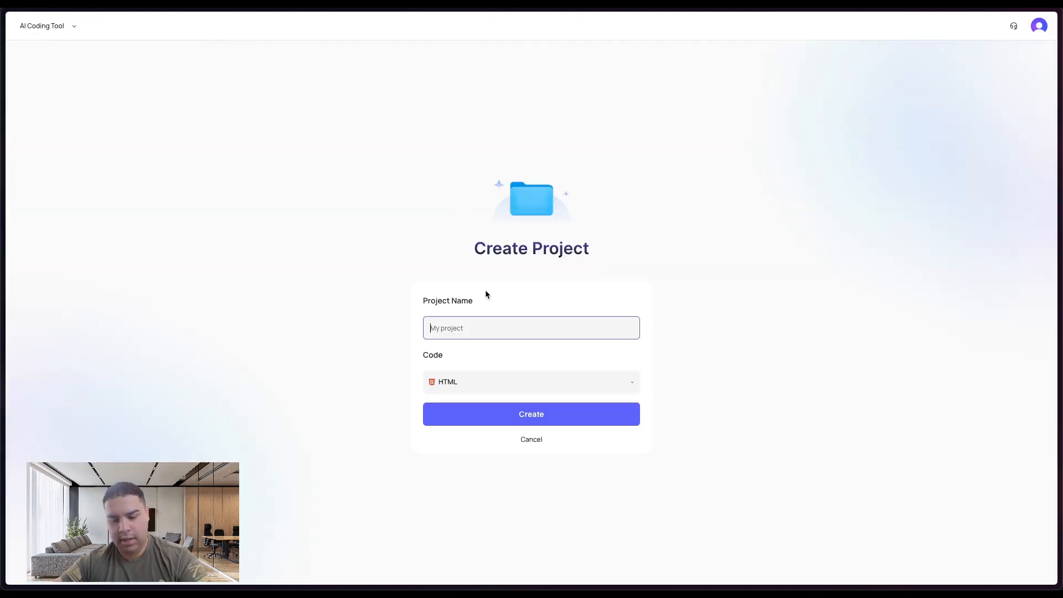
text(AI Coding To)
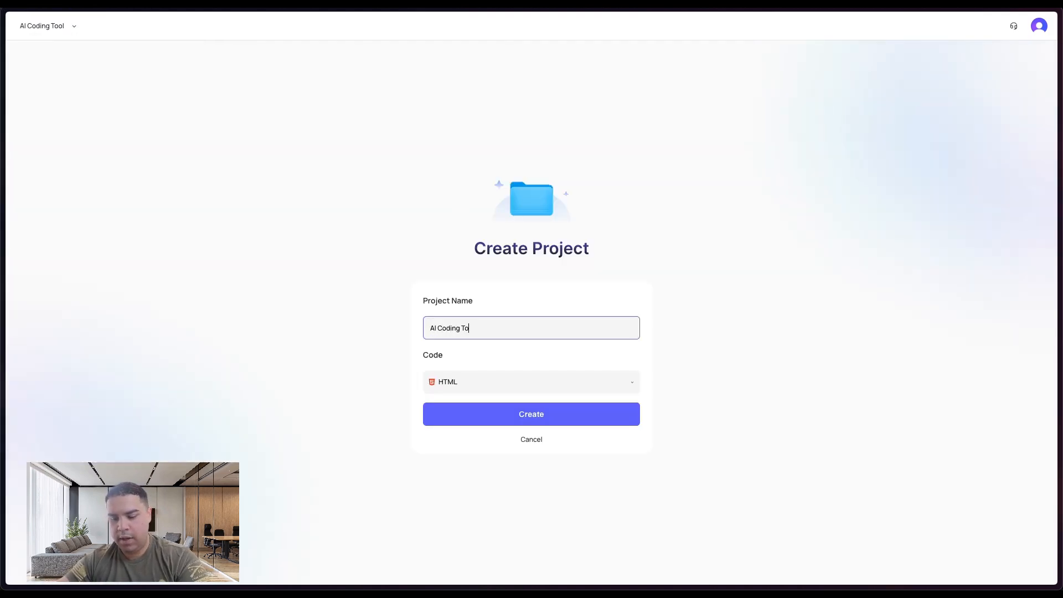
text(ol React)
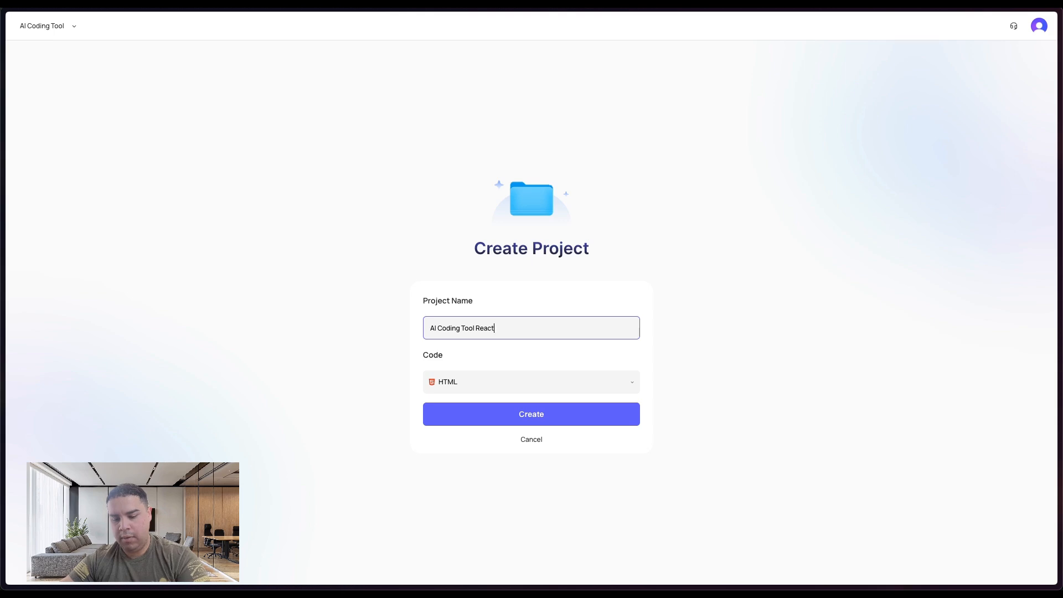
click(486, 381)
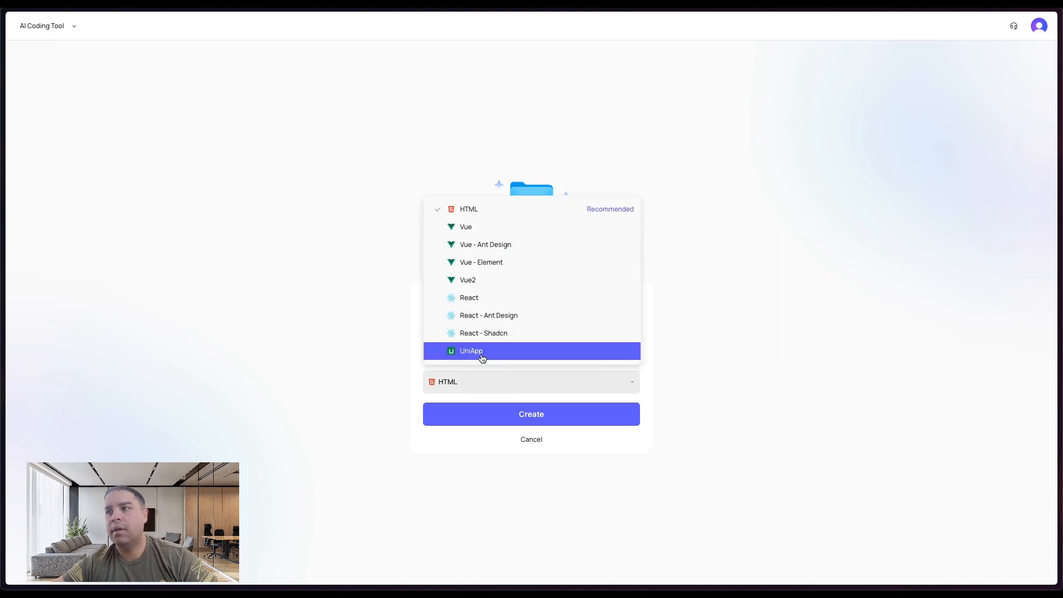
click(483, 299)
click(531, 417)
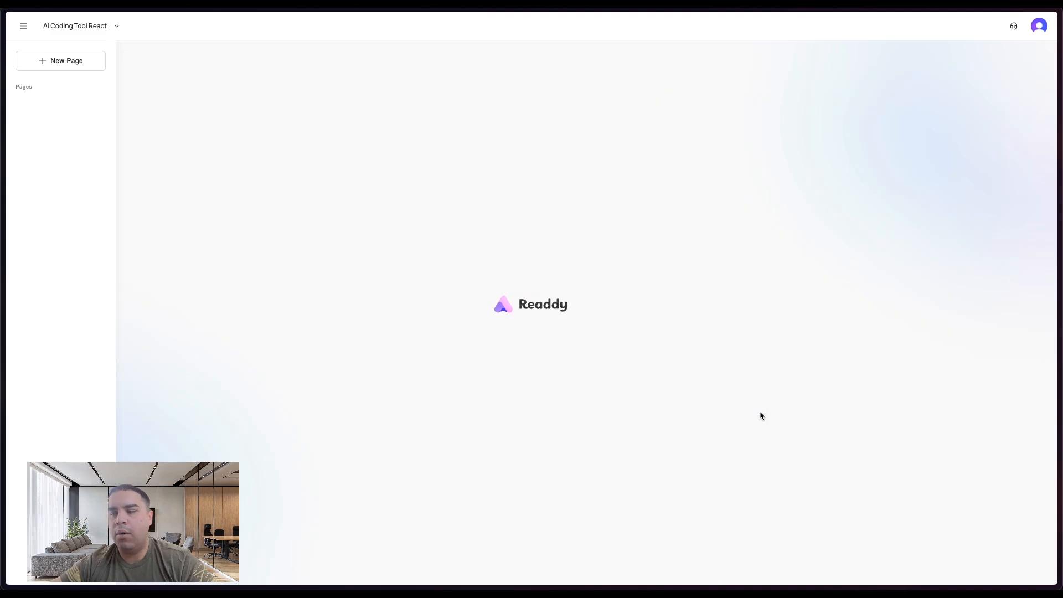
- Paste the AI coding tool prompt, submit it, and generate the page from the proposed structure
click(470, 297)
key(ctrl+v)
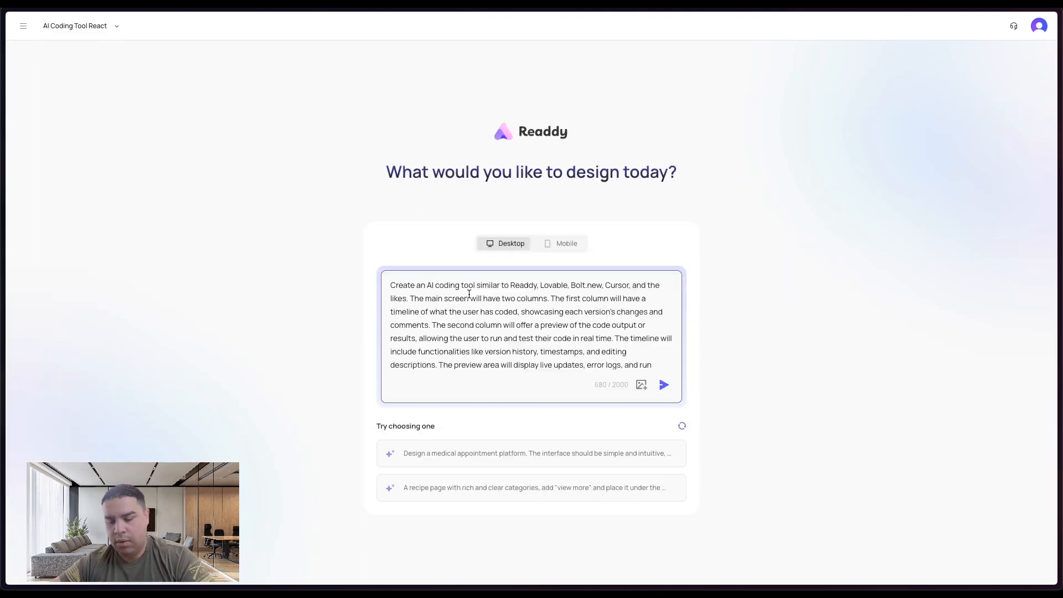
scroll(467, 305, up, 2)
scroll(470, 322, down, 2)
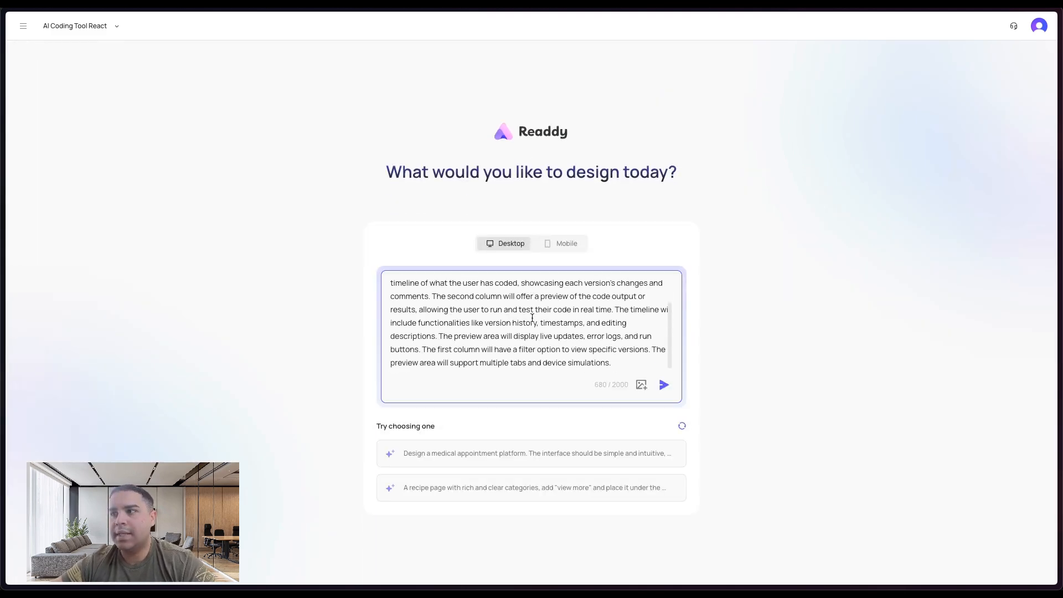
click(664, 384)
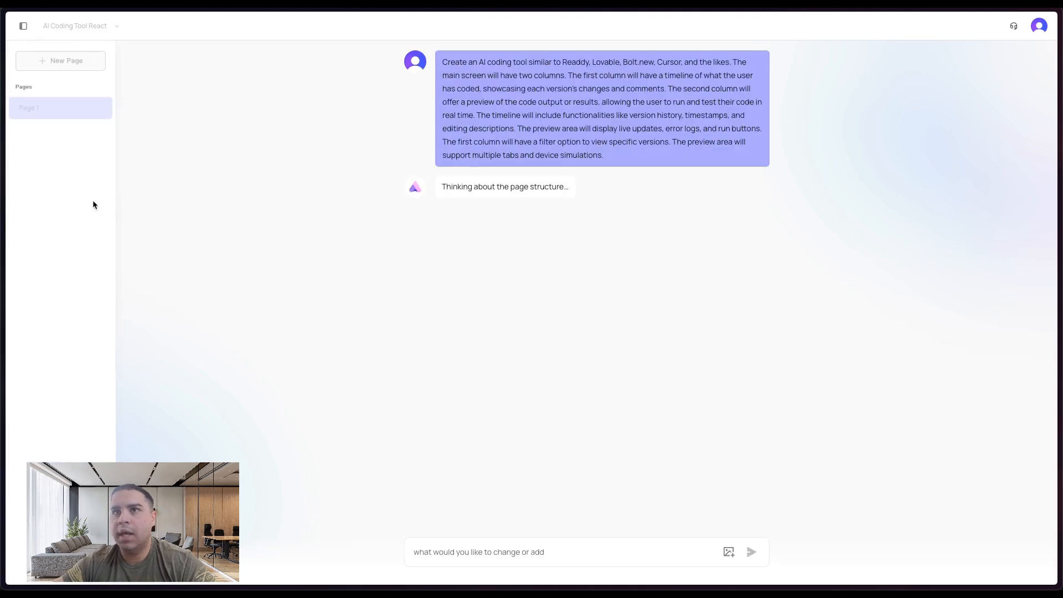
mouse_move(3, 190)
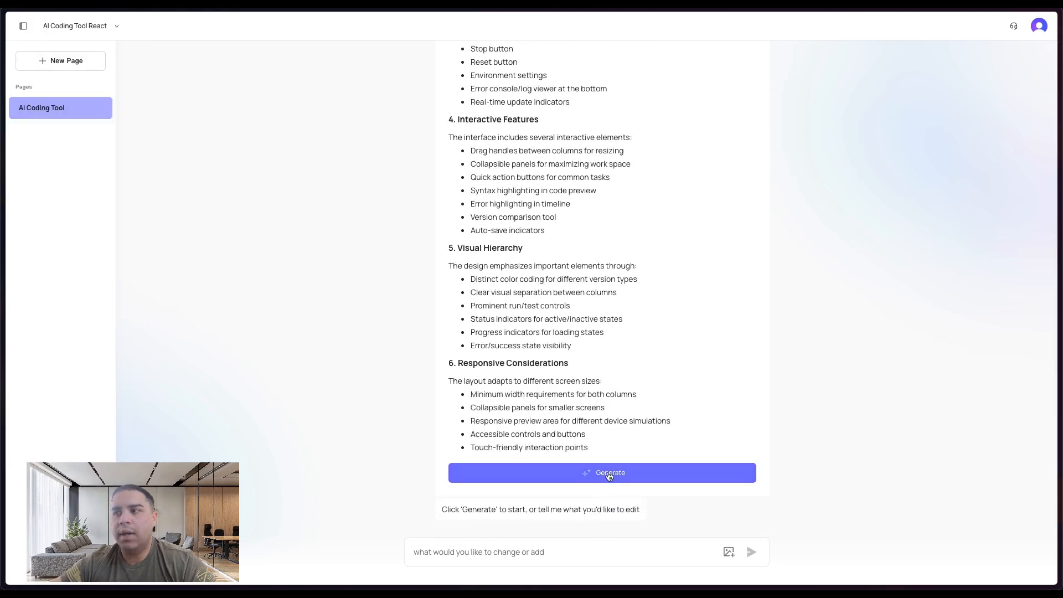
click(493, 472)
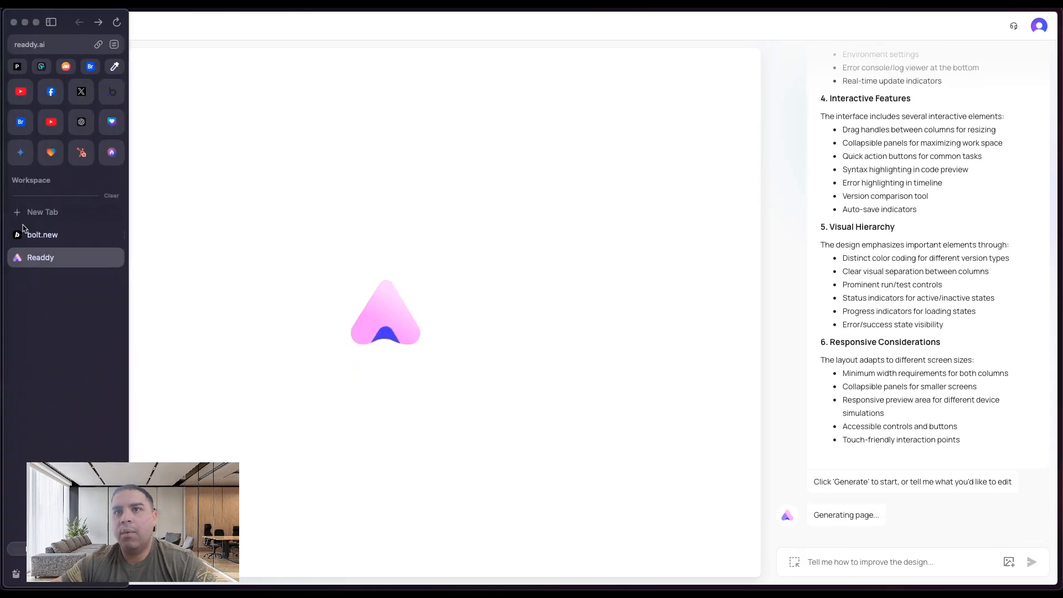
- Check the bolt.new build progress, then return to Readdy
click(37, 237)
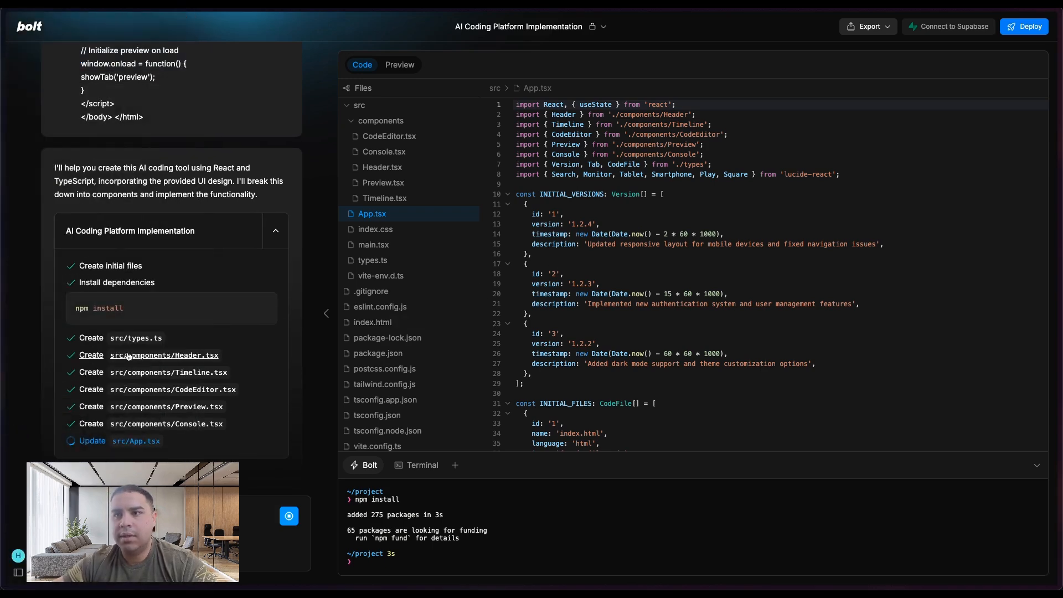
mouse_move(2, 374)
click(50, 257)
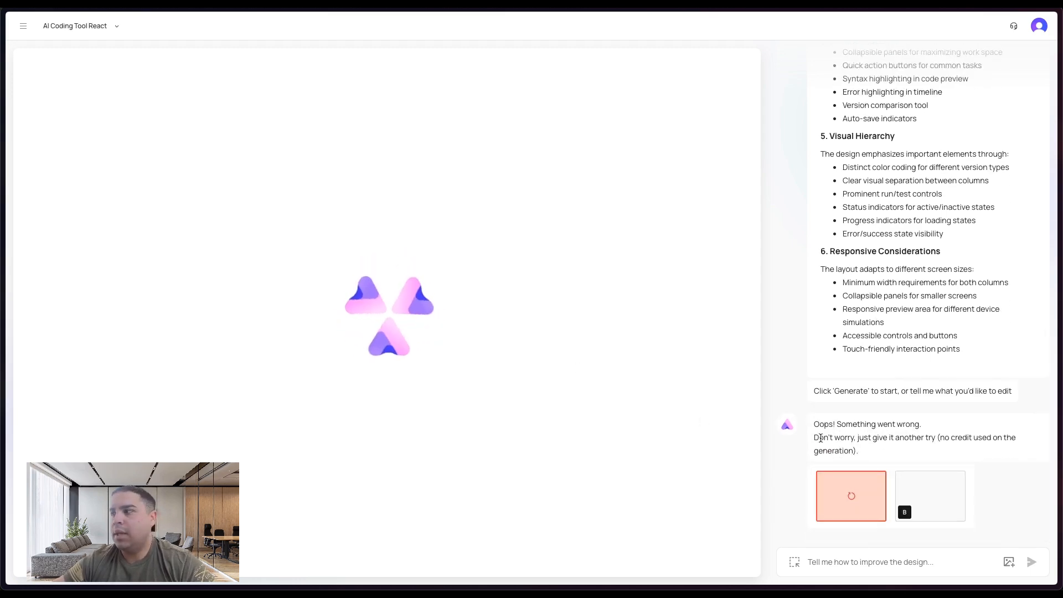
- Retry the failed design generation and open design B
click(851, 501)
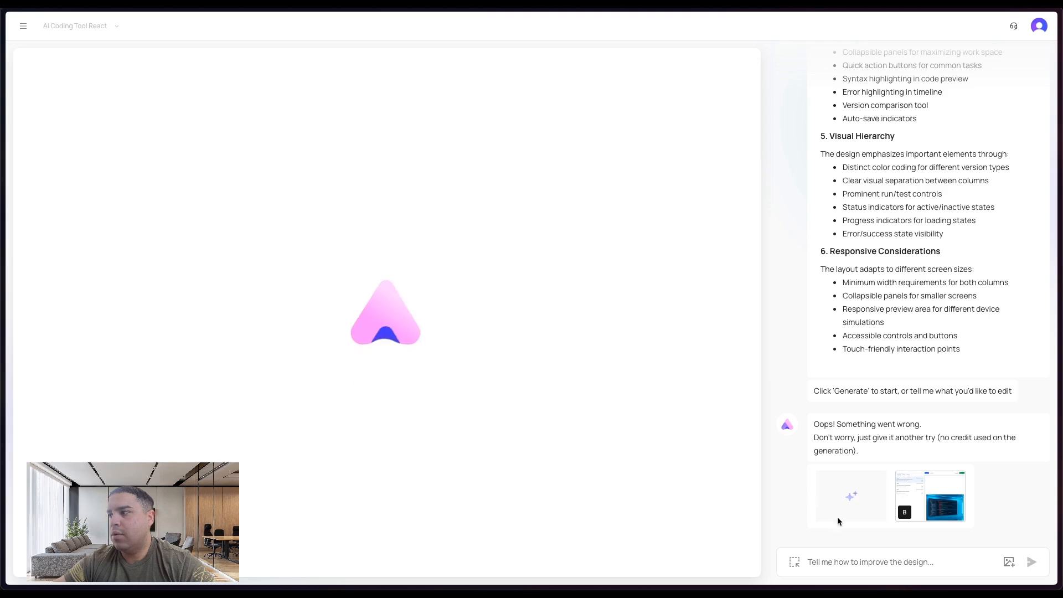
click(919, 499)
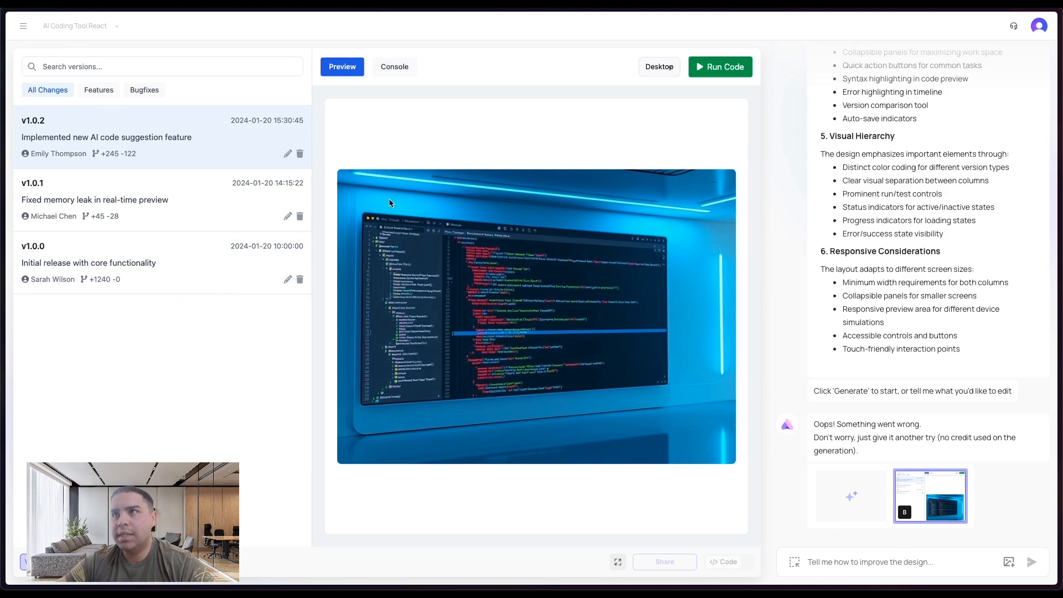
- Try the Preview and Console tabs and the version cards in design B
click(387, 67)
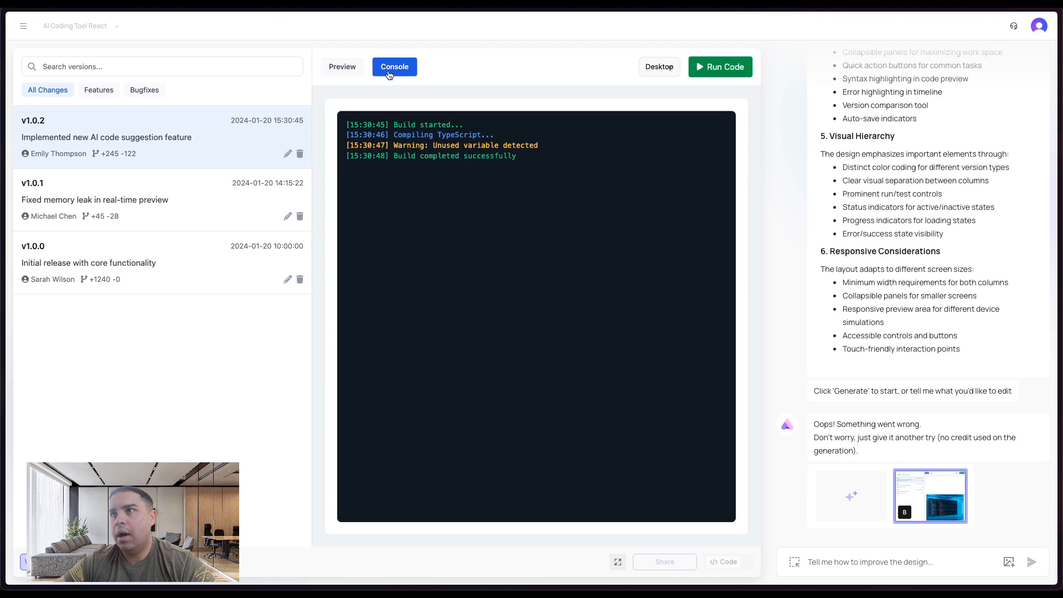
click(342, 73)
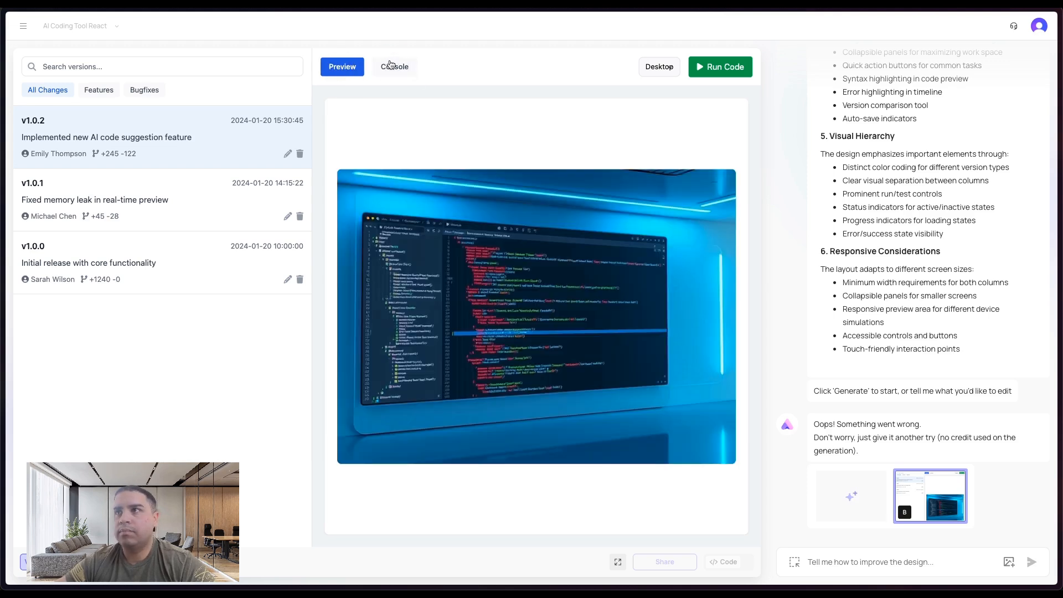
click(387, 65)
click(344, 68)
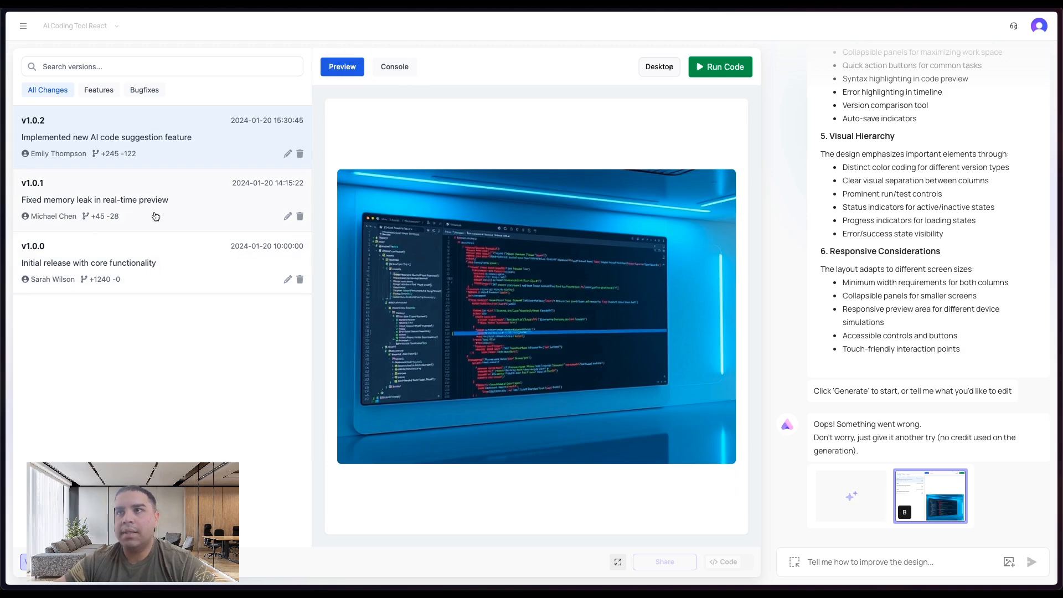
click(293, 217)
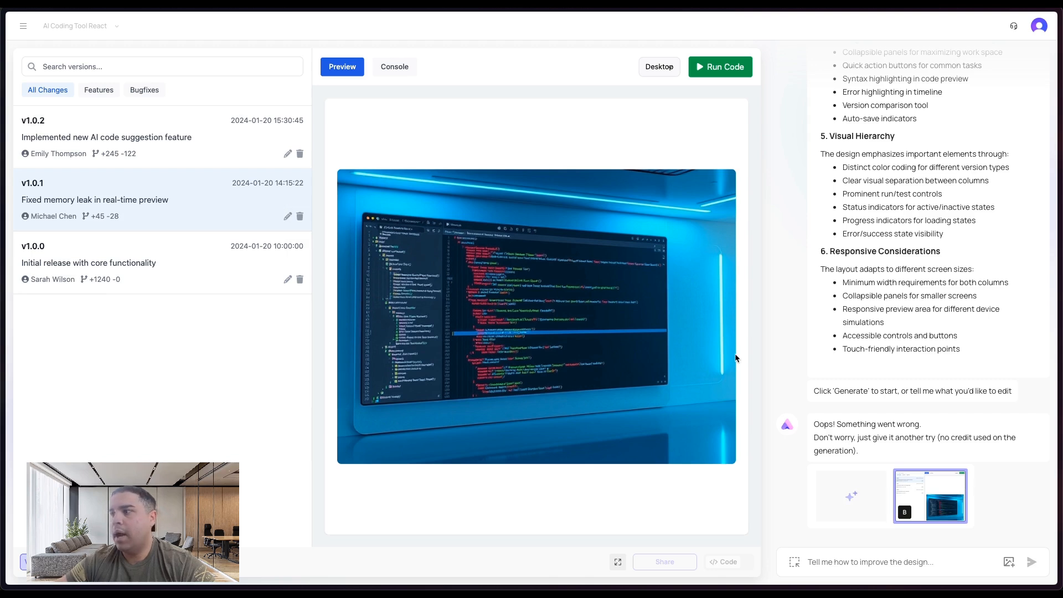
- Switch to bolt.new, ask Bolt to fix the detected problems, and return to Readdy
mouse_move(2, 374)
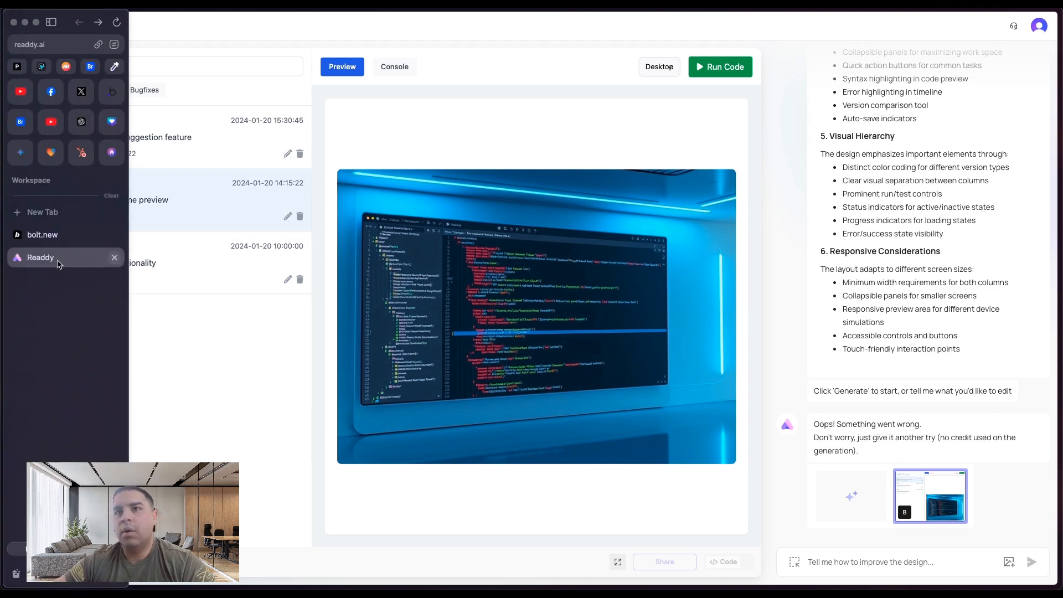
click(58, 236)
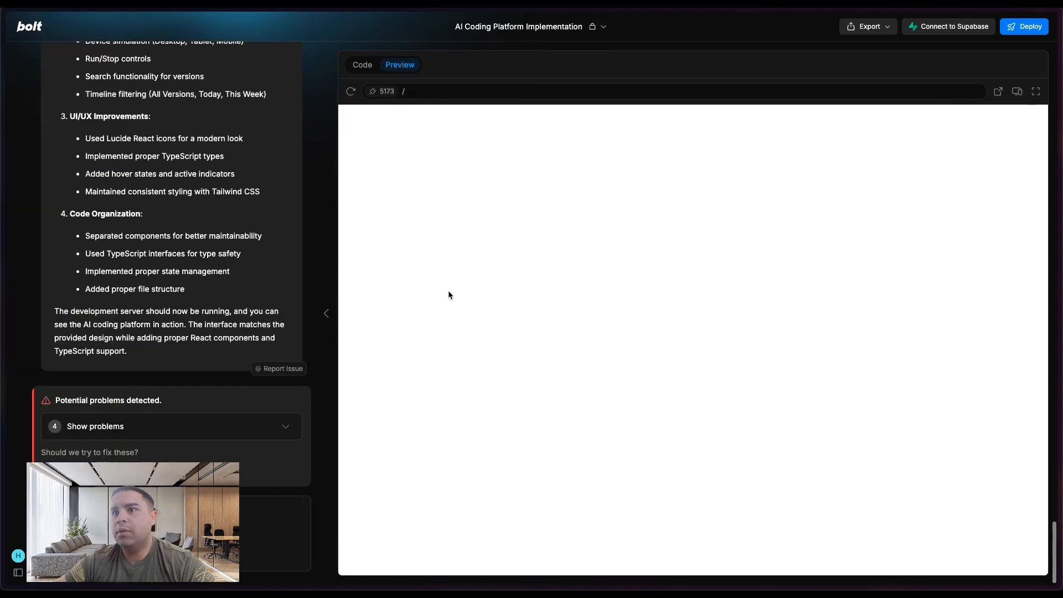
click(71, 471)
mouse_move(2, 367)
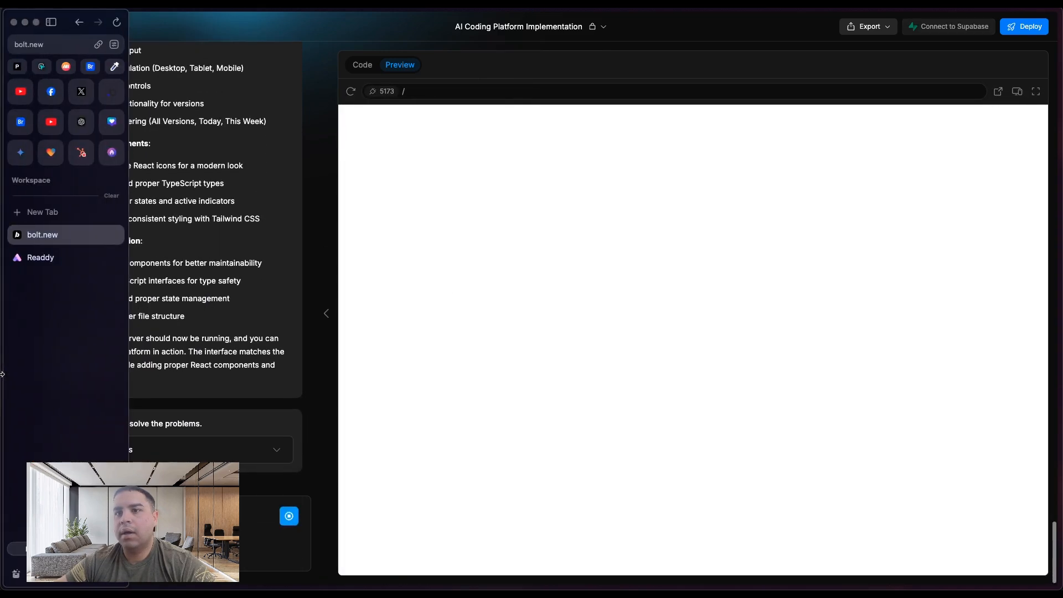
click(63, 263)
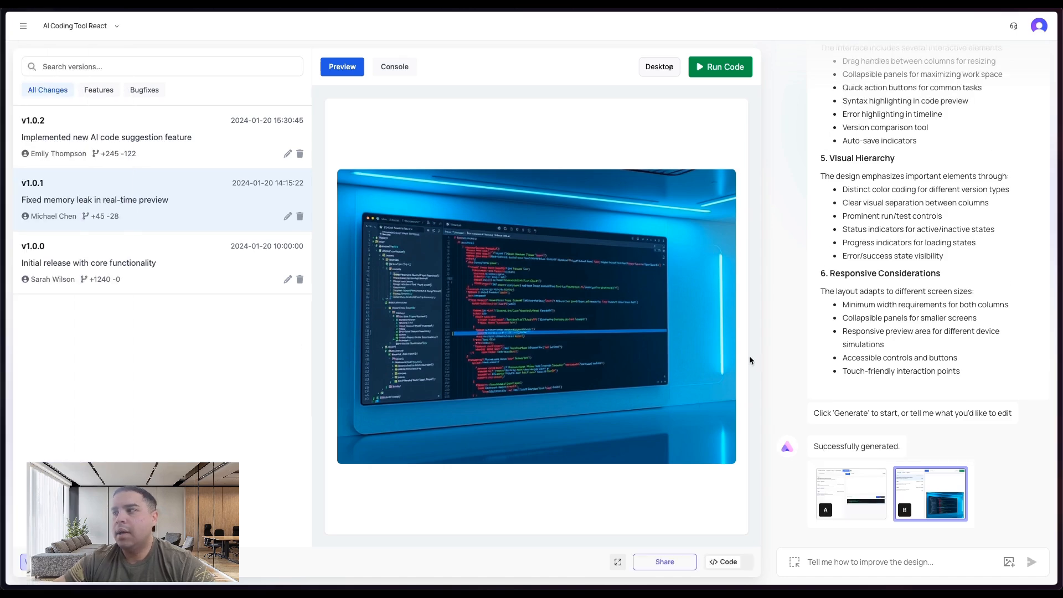
- Compare designs A and B, checking each one's Preview and Console tabs
click(845, 496)
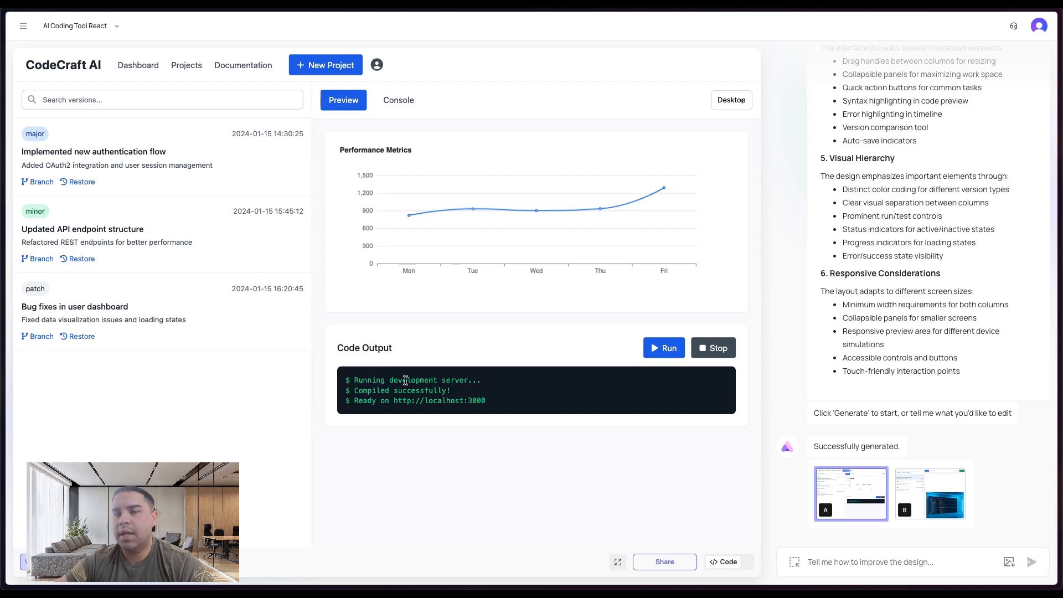
click(397, 102)
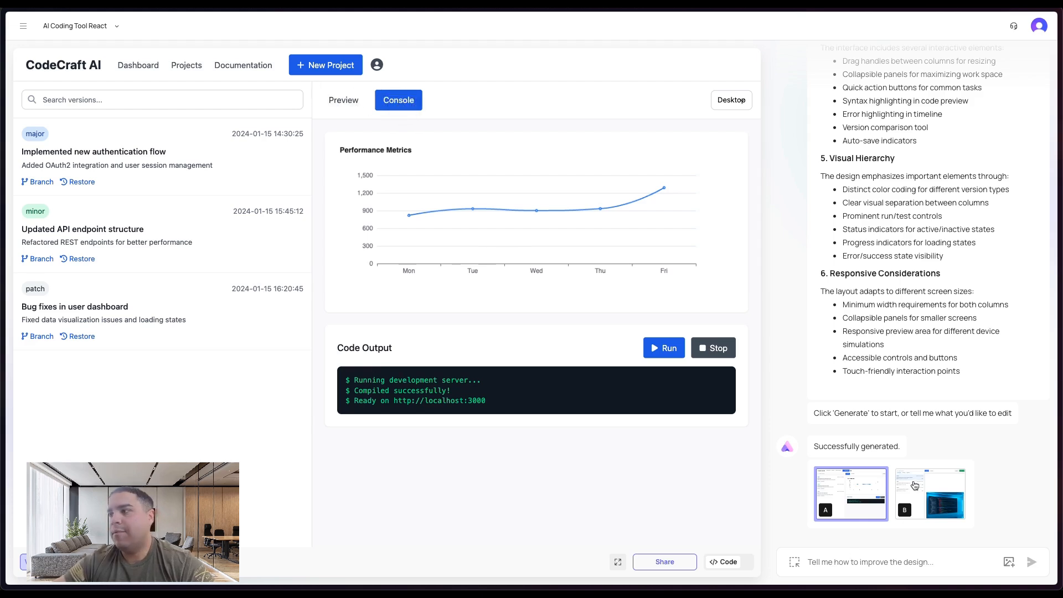
click(921, 491)
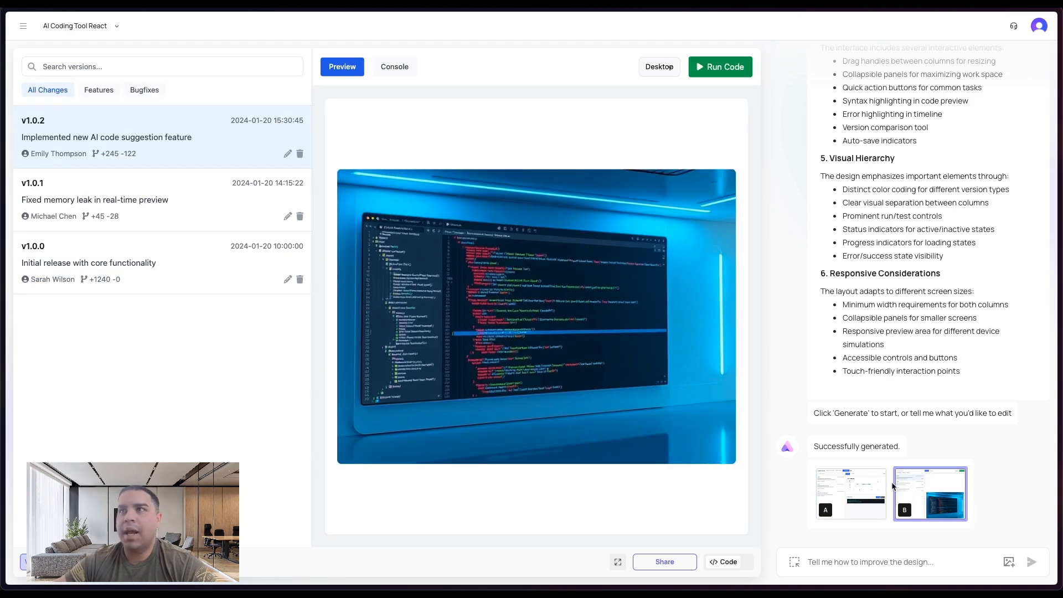
click(397, 66)
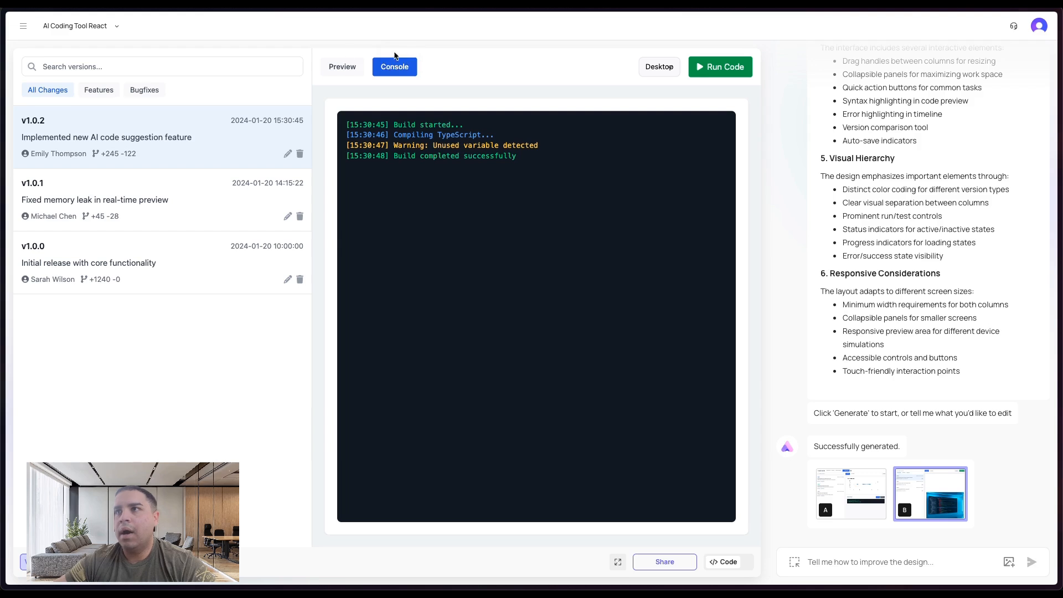
click(347, 67)
click(849, 491)
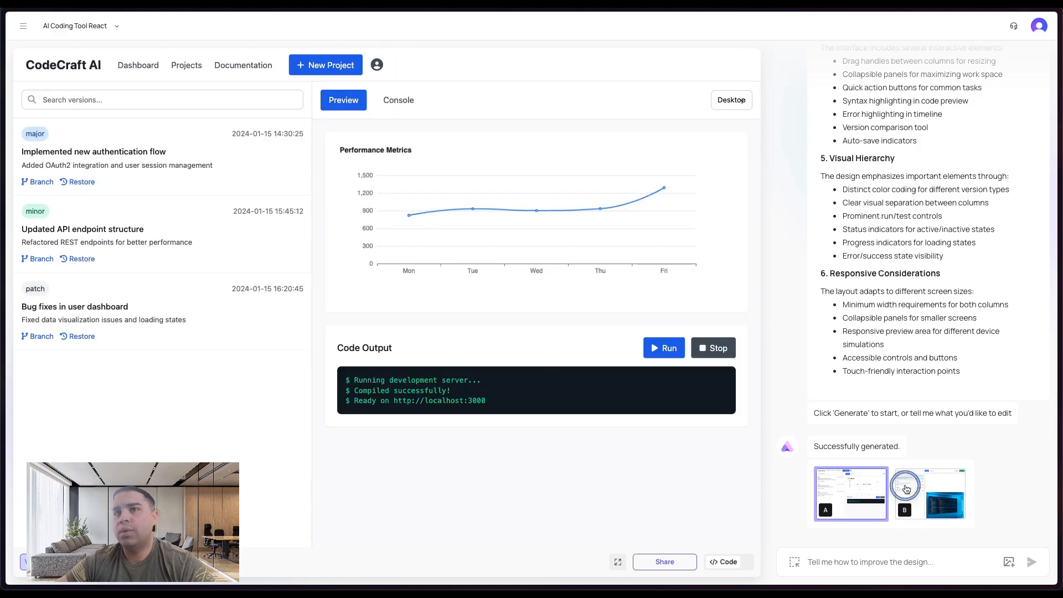
click(907, 489)
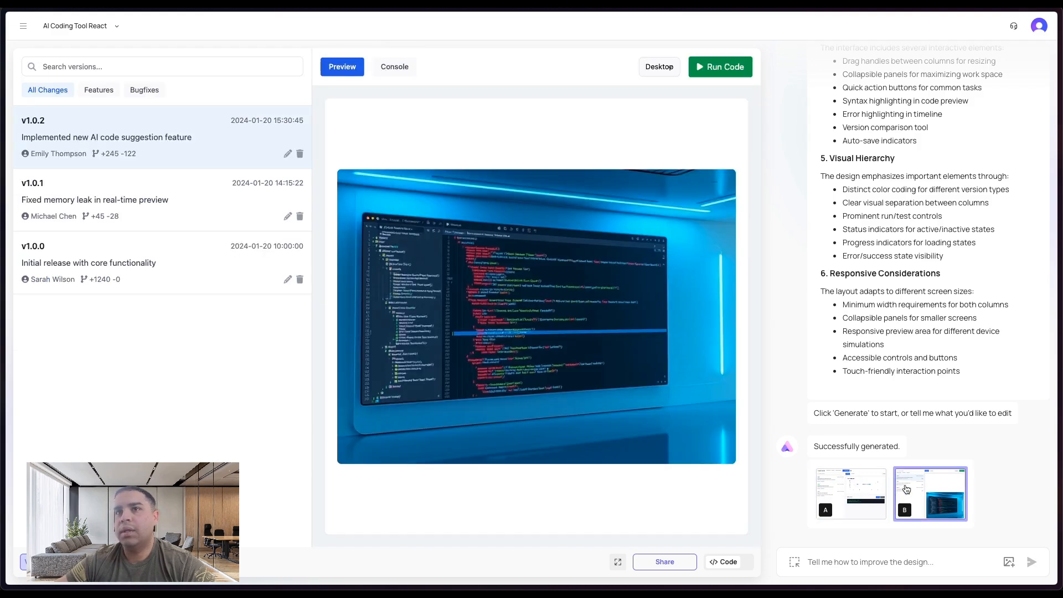
- Ask the chat to "Add a console screen and route it to the console button"
click(878, 563)
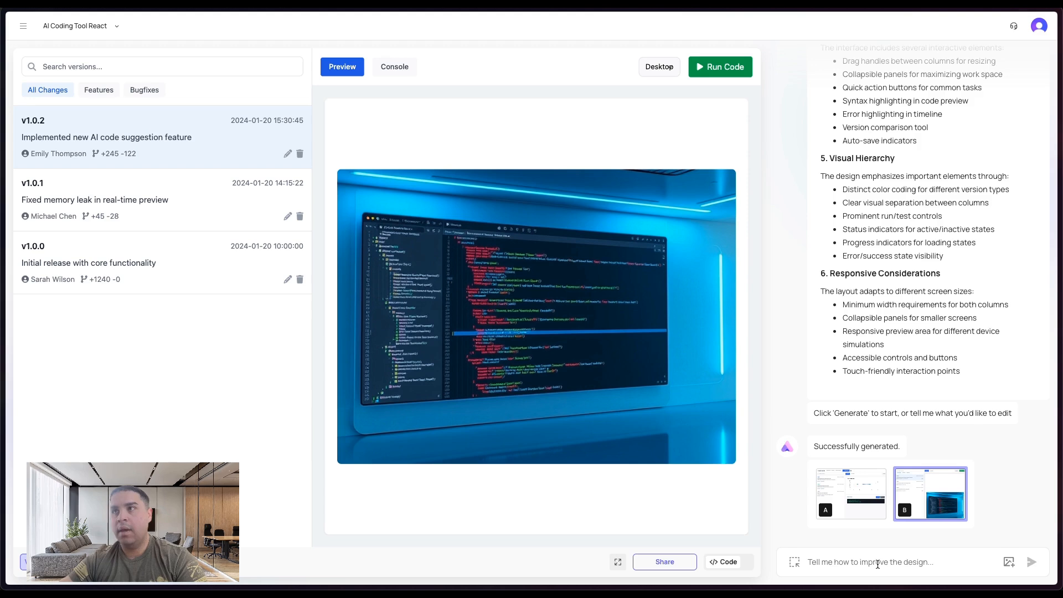
text(Add a)
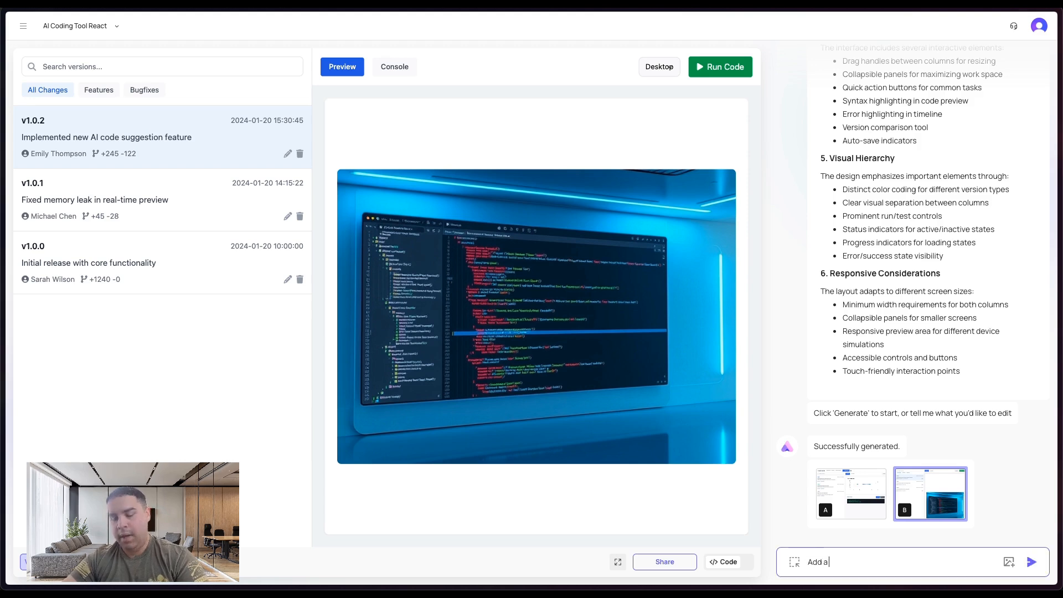
text( console screen)
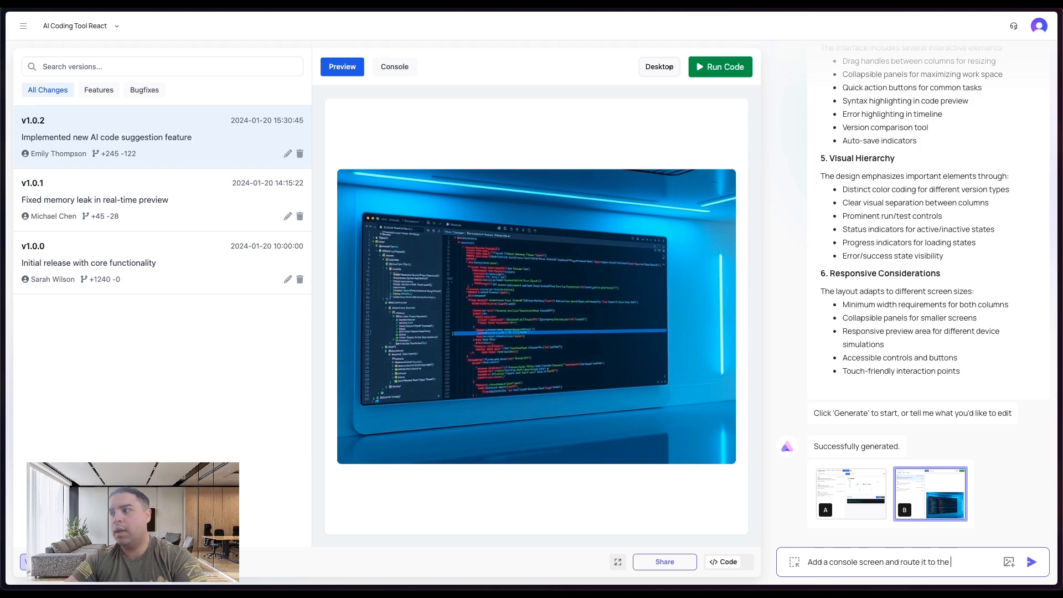
text(and route it to the console bu)
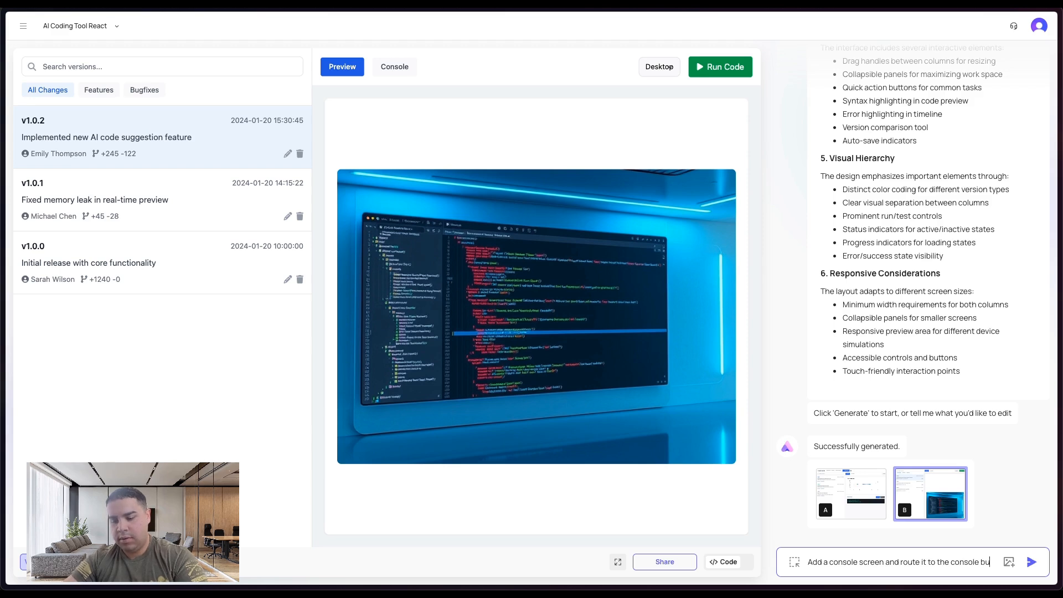
text(tton)
key(Return)
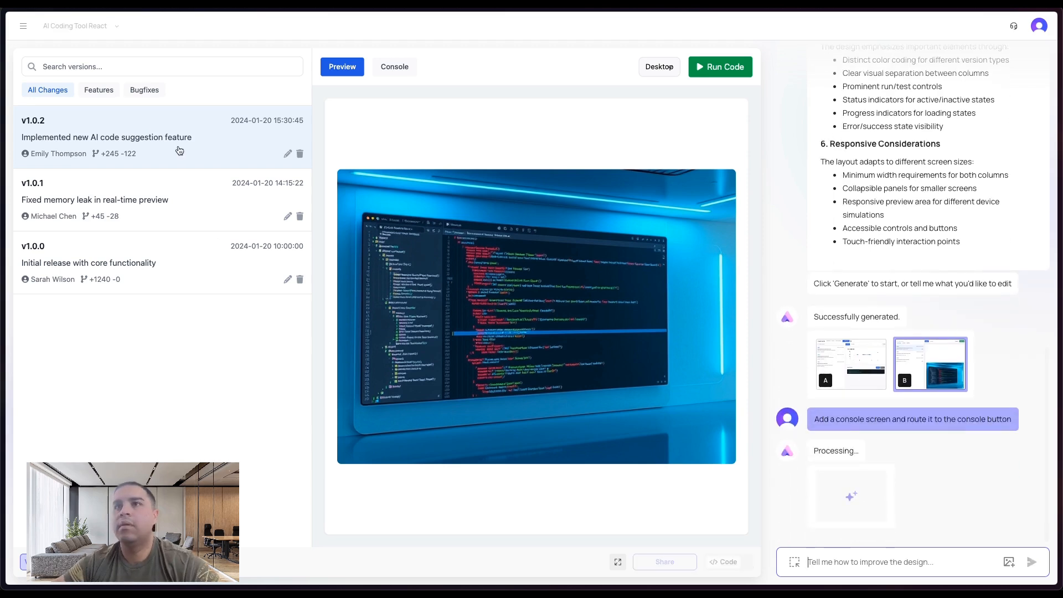
- Switch to the bolt.new tab to check its app preview
mouse_move(4, 222)
click(42, 235)
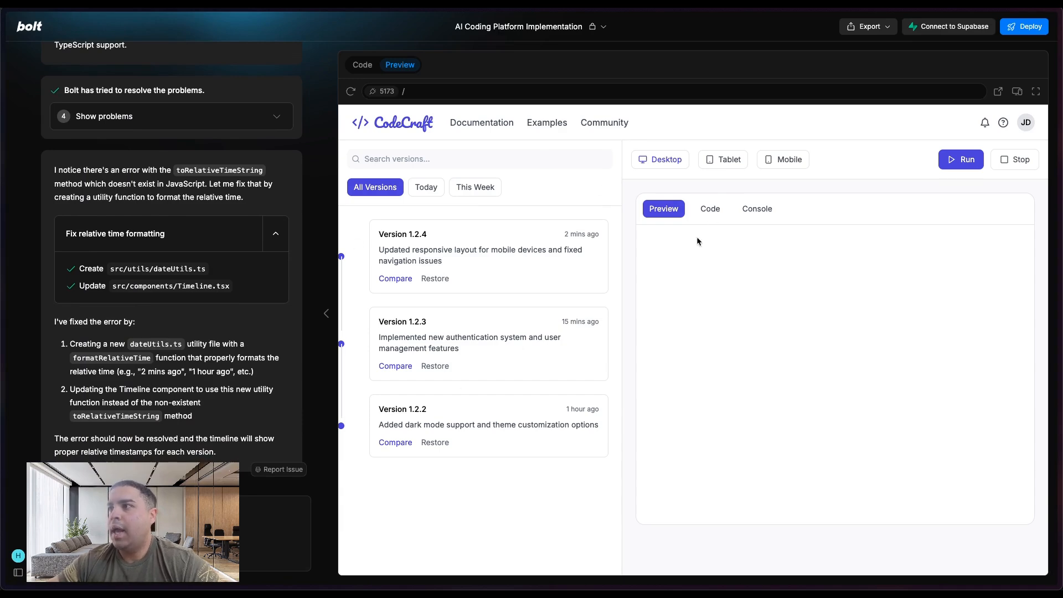
- Inspect the Code, Console and Preview tabs in the Bolt app's preview panel
click(710, 208)
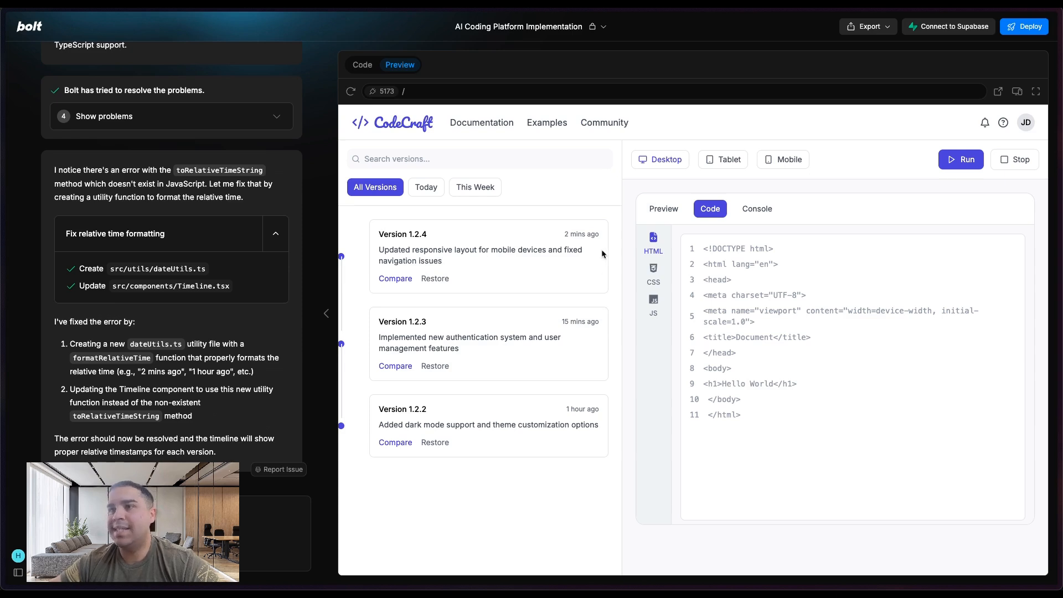
click(754, 213)
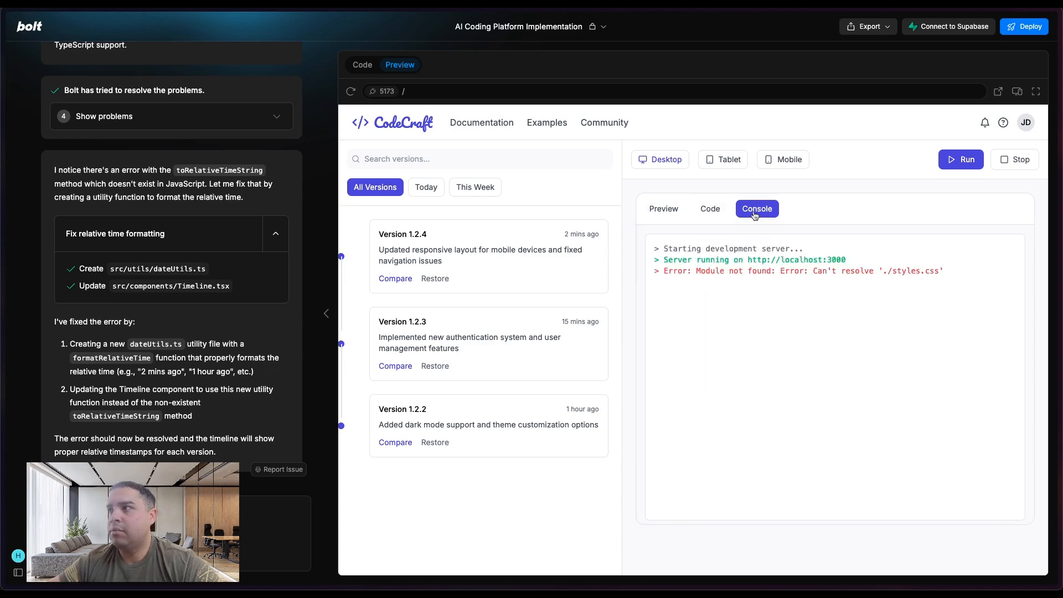
click(710, 213)
click(659, 210)
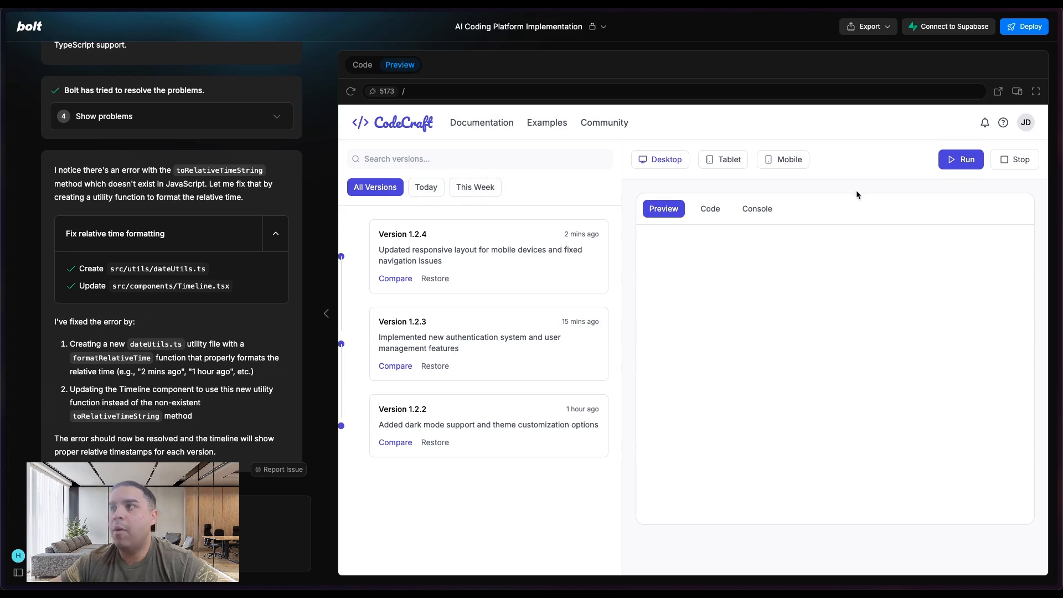
- Ask Bolt to "Create the functionality to filter the version control by Today or this week"
mouse_move(2, 296)
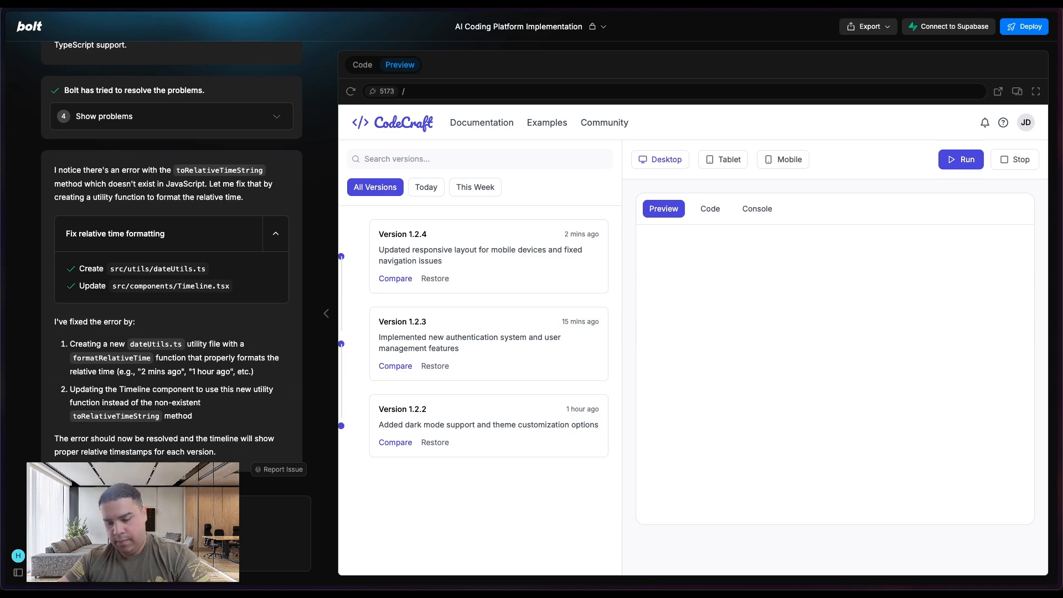
text(make)
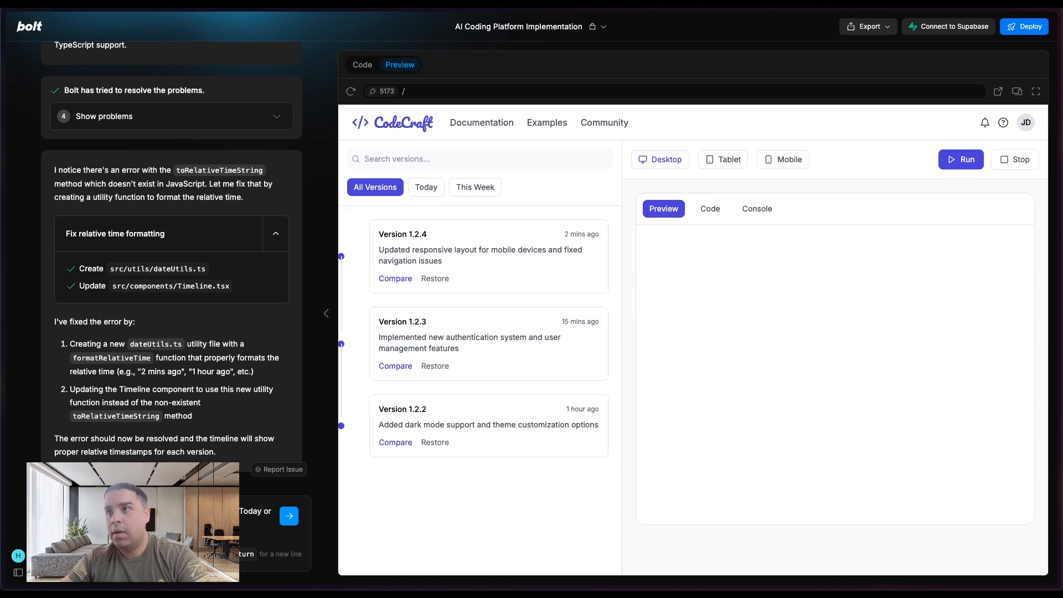
key(Return)
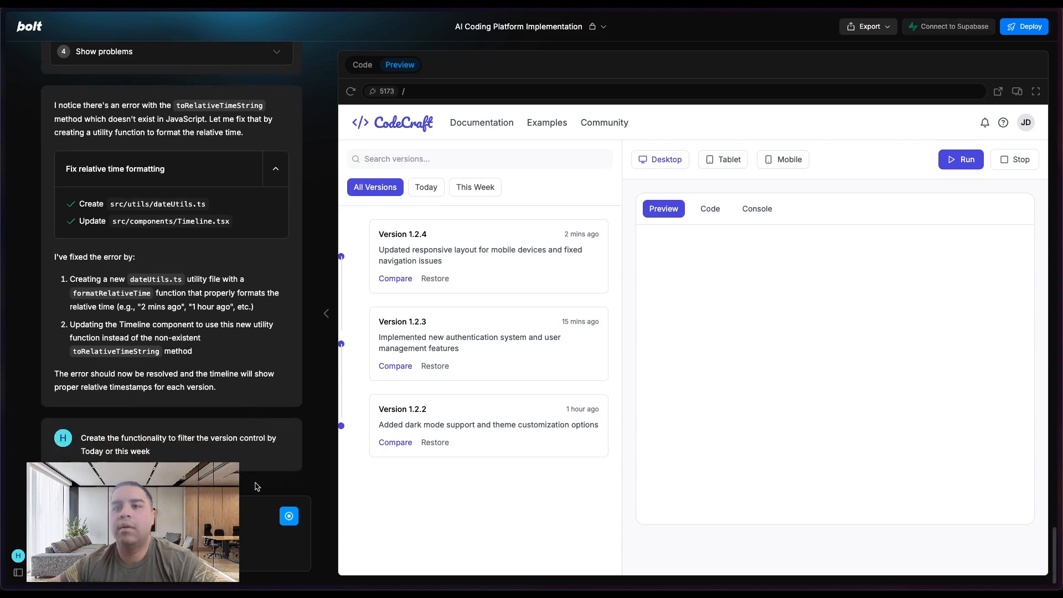
- Return to the Readdy React project and check the failed console-screen edit
mouse_move(2, 249)
click(61, 257)
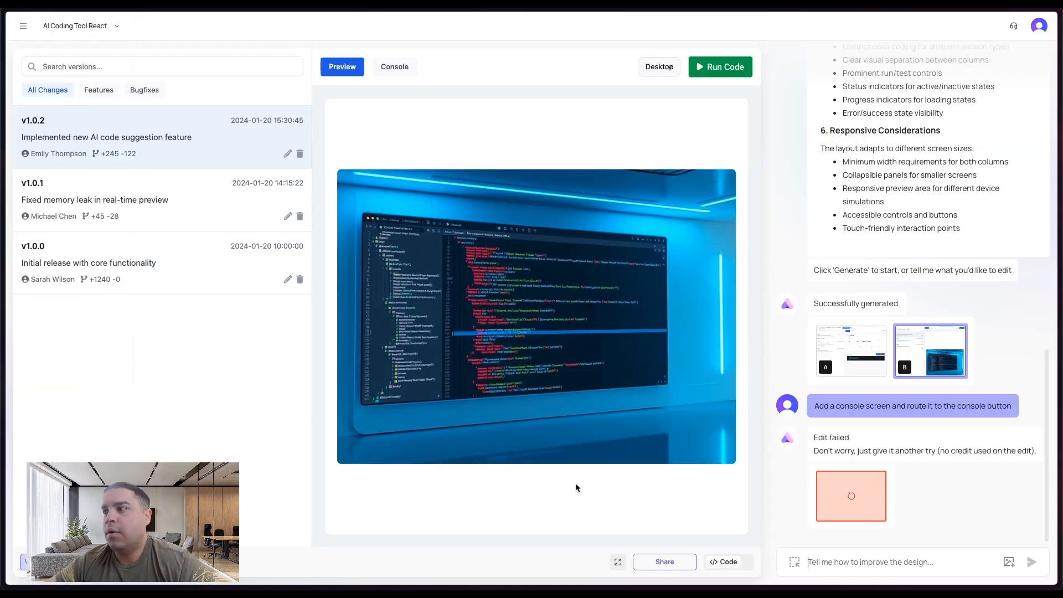
click(858, 491)
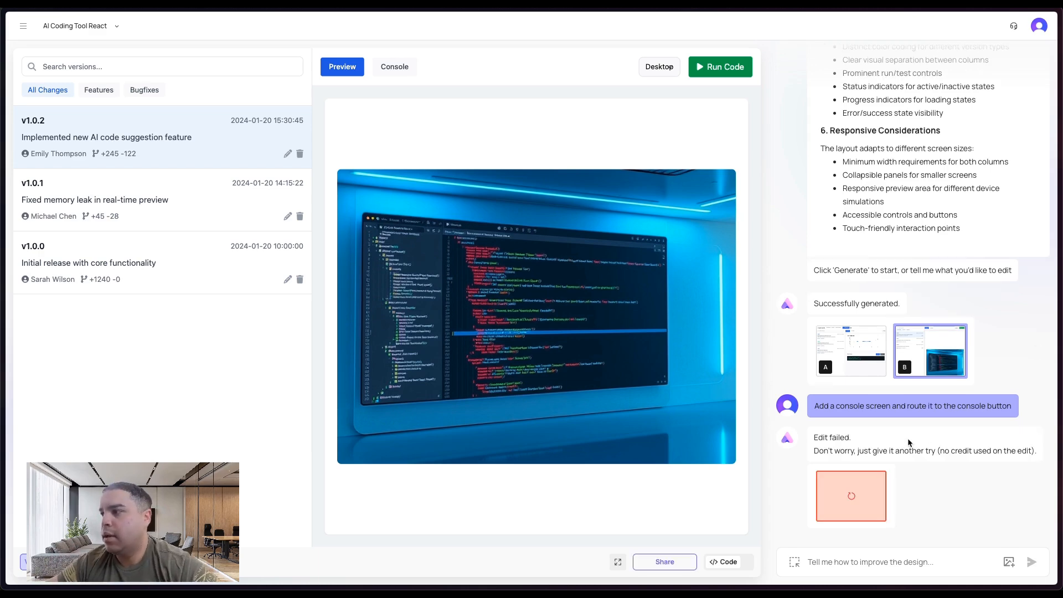
click(851, 495)
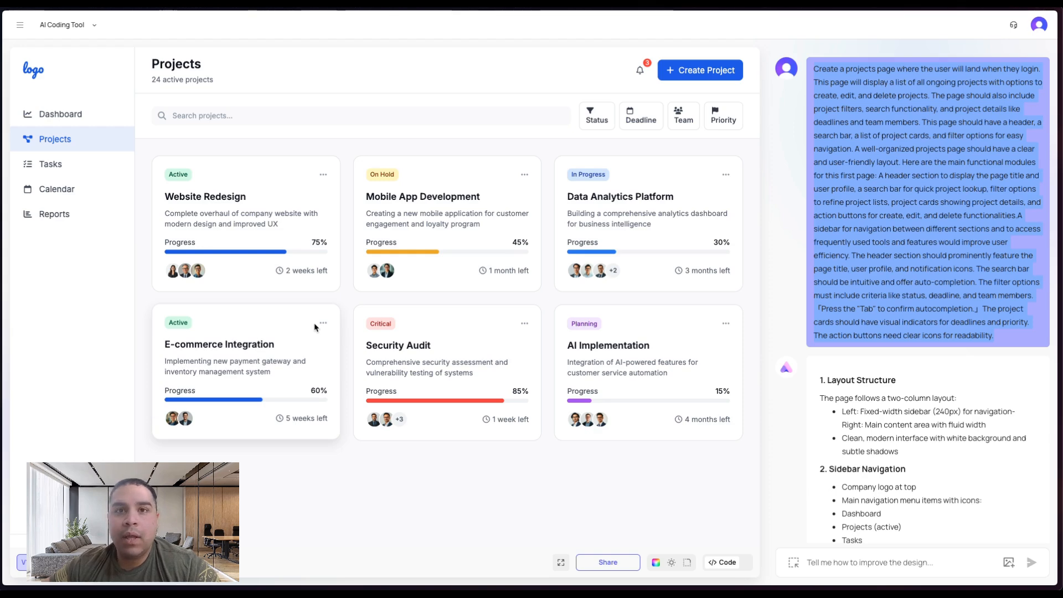
- Open the Plans page of the AI Coding Tool project and scroll through its pricing and FAQ sections
mouse_move(2, 180)
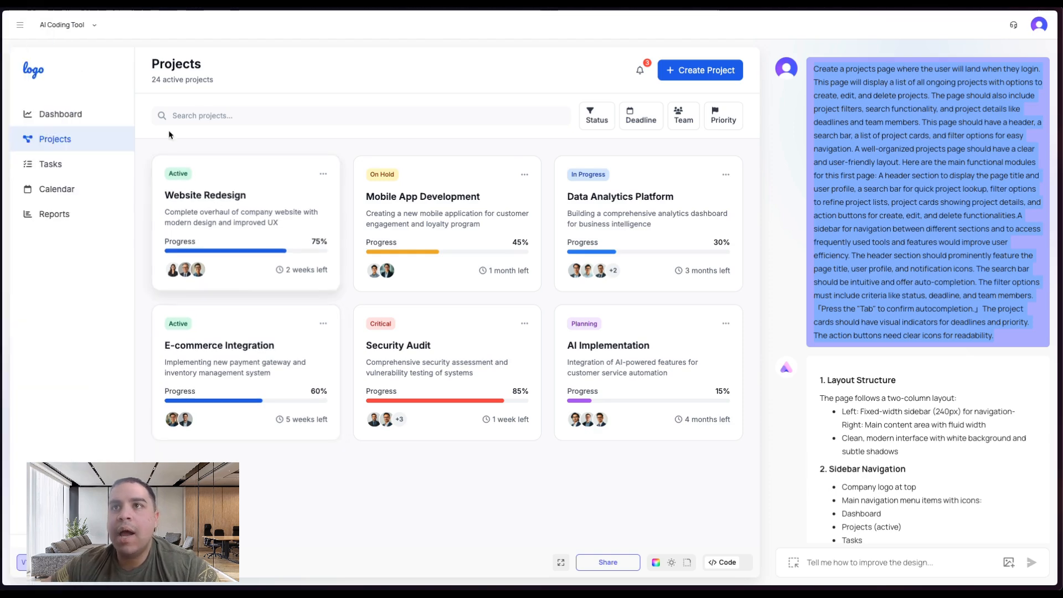
click(20, 24)
click(32, 133)
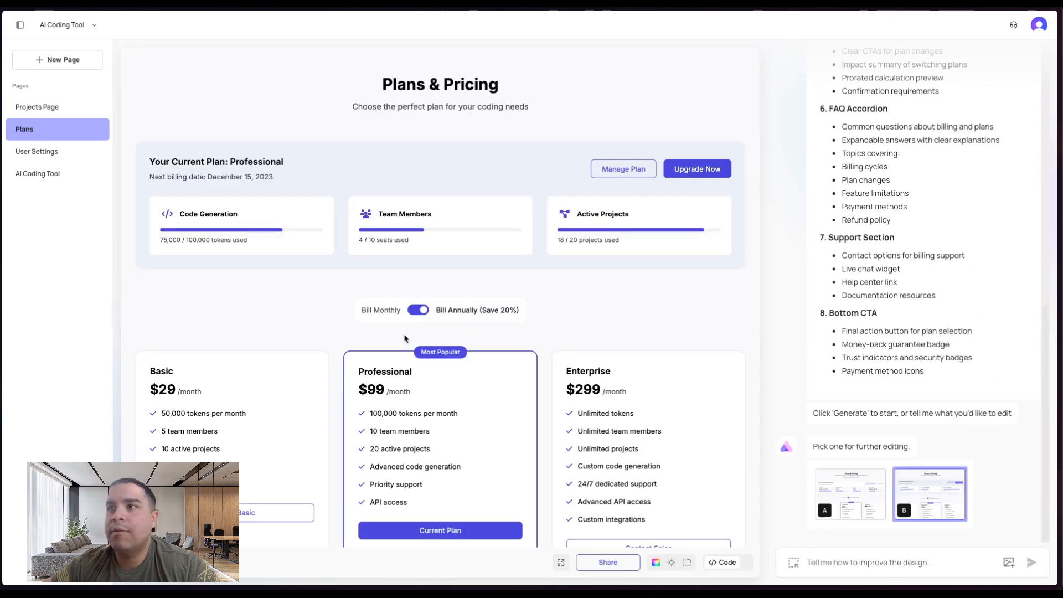
scroll(404, 339, down, 5)
scroll(404, 339, down, 1)
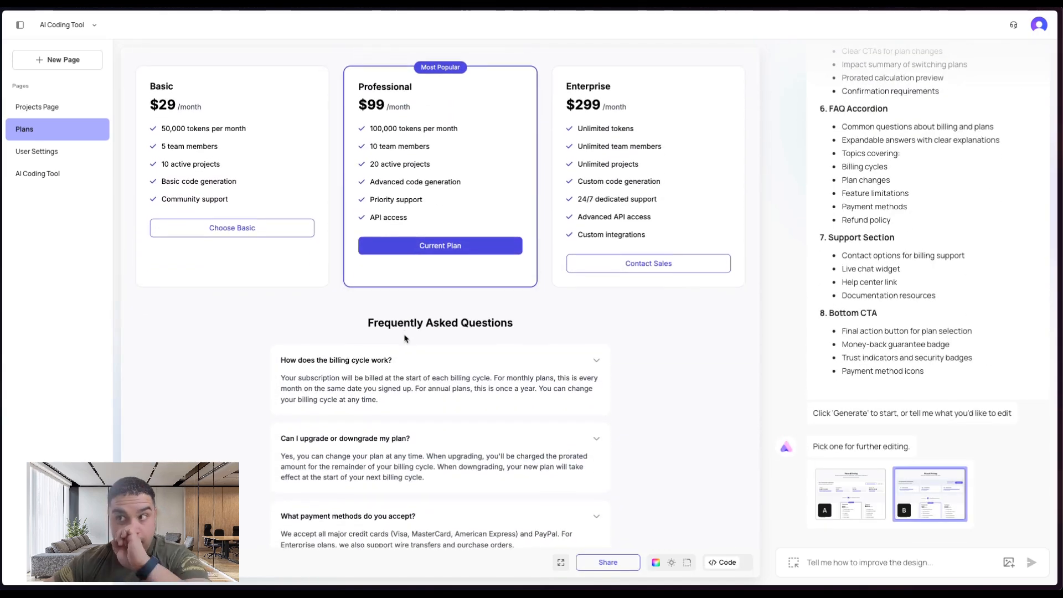
scroll(404, 339, up, 5)
scroll(404, 338, down, 6)
scroll(393, 305, up, 3)
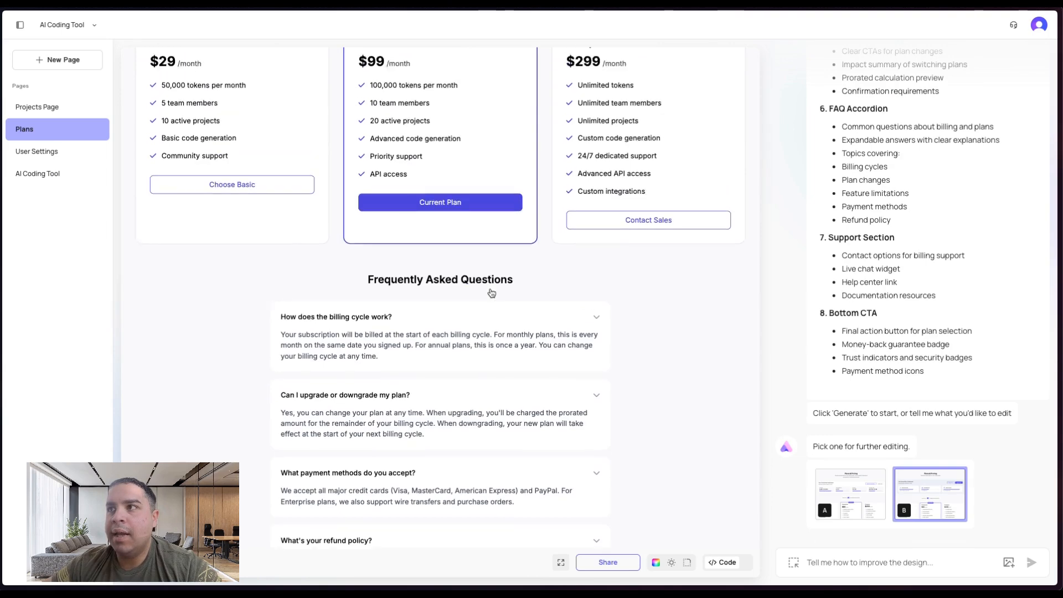
scroll(491, 292, down, 4)
scroll(491, 292, down, 1)
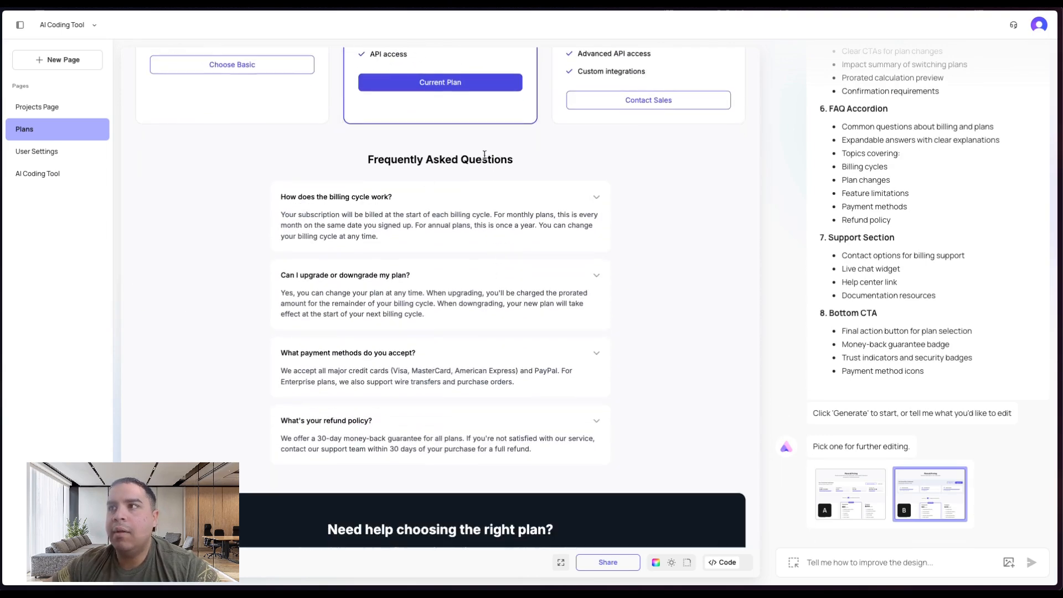
scroll(483, 198, up, 5)
scroll(483, 199, down, 9)
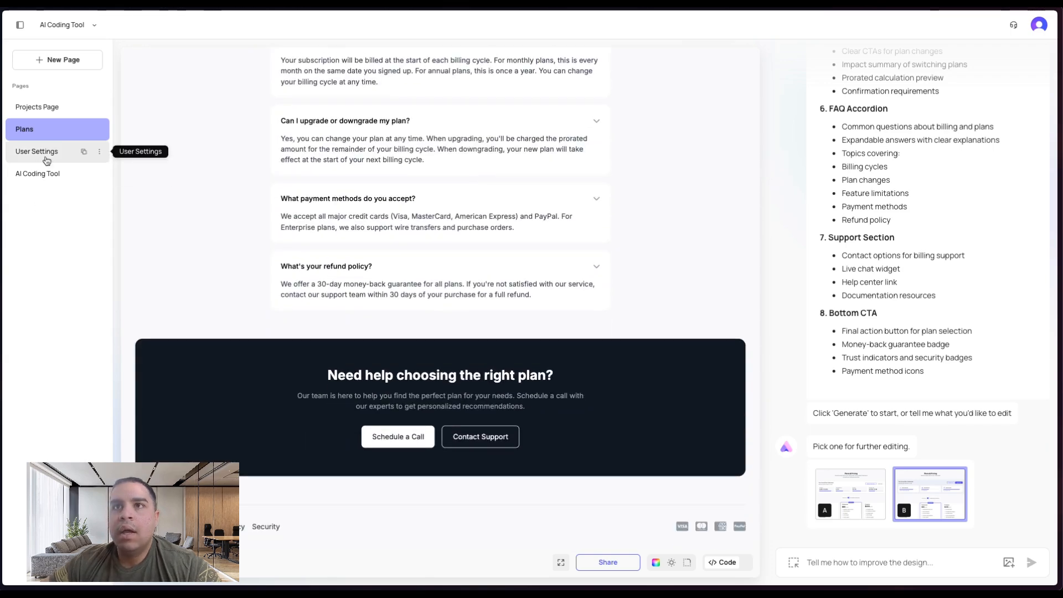
- Open the User Settings page, view each of its tabs, and select the AI Coding Tool page
click(77, 151)
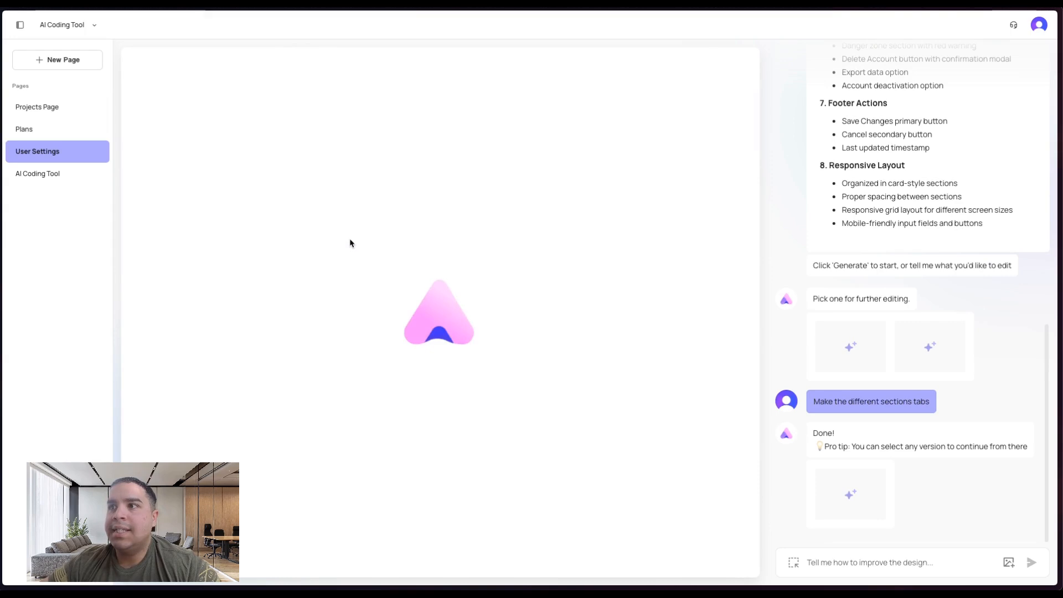
click(217, 101)
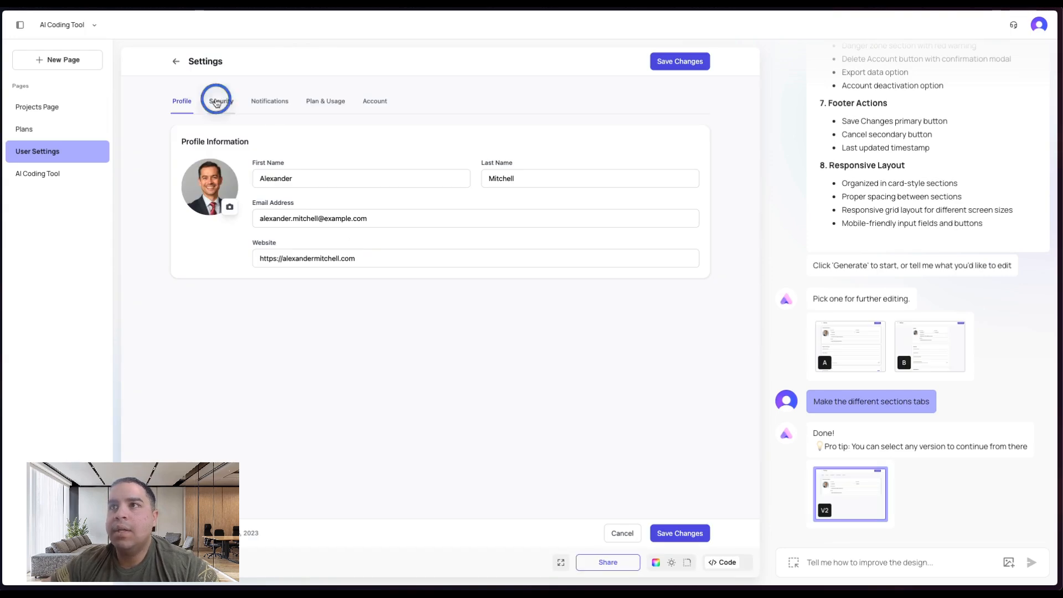
click(267, 103)
click(327, 102)
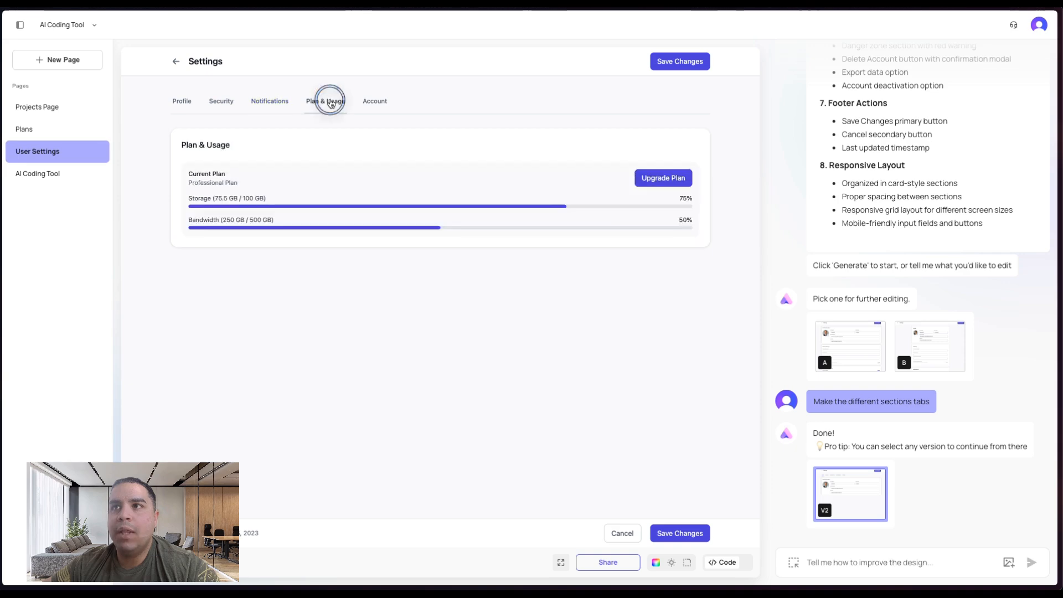
click(370, 104)
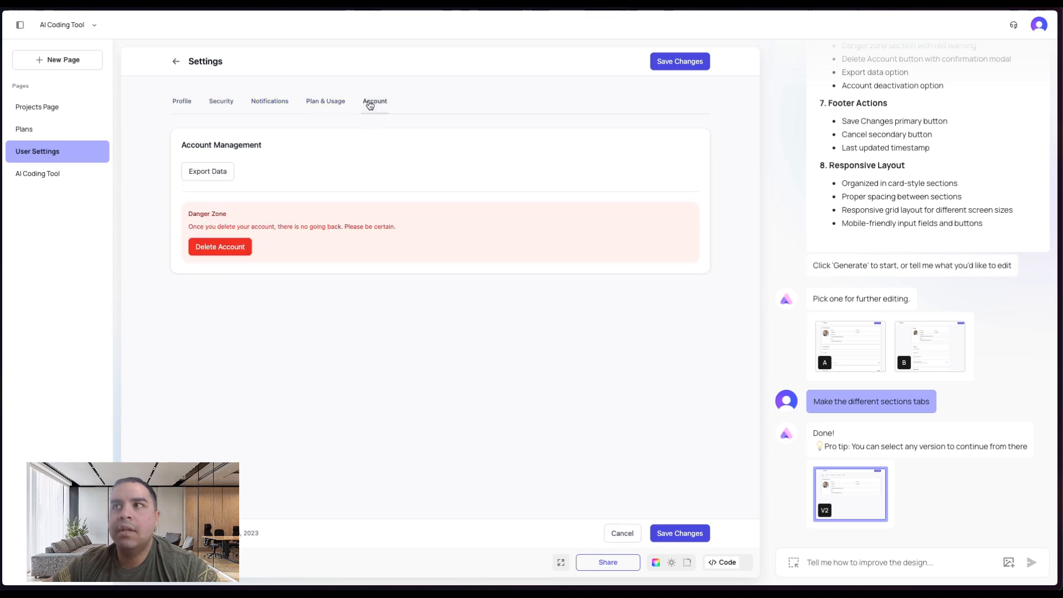
click(34, 173)
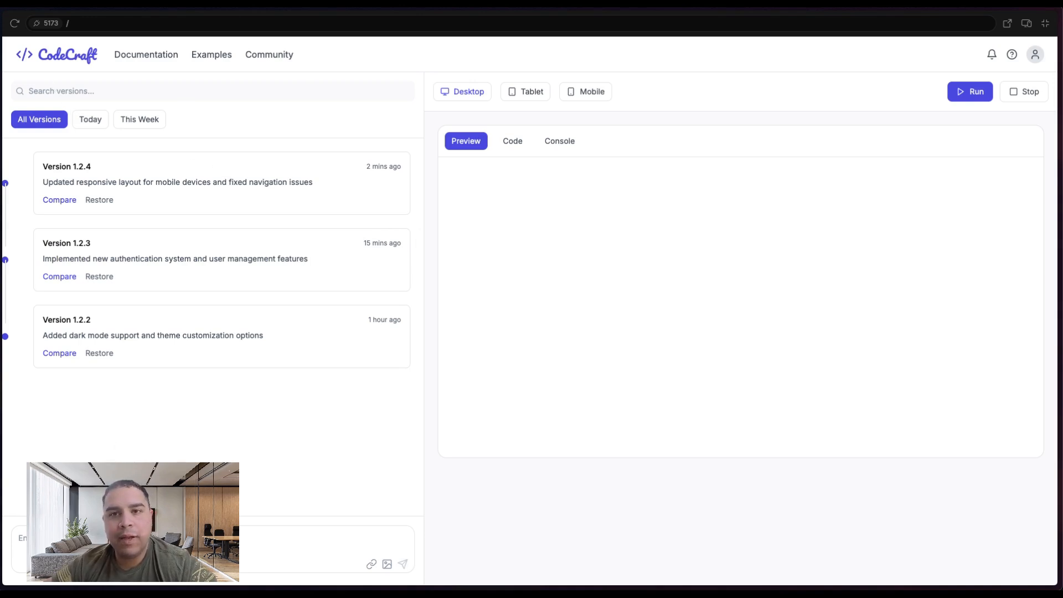
- Try the CodeCraft app's chat input with its image and link attachment options
click(131, 547)
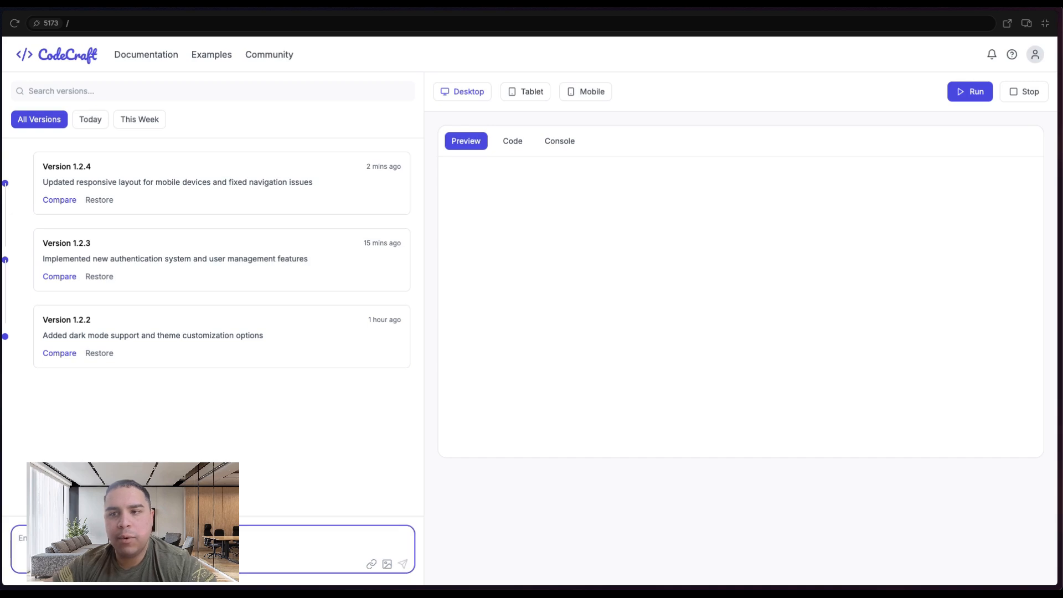
click(387, 564)
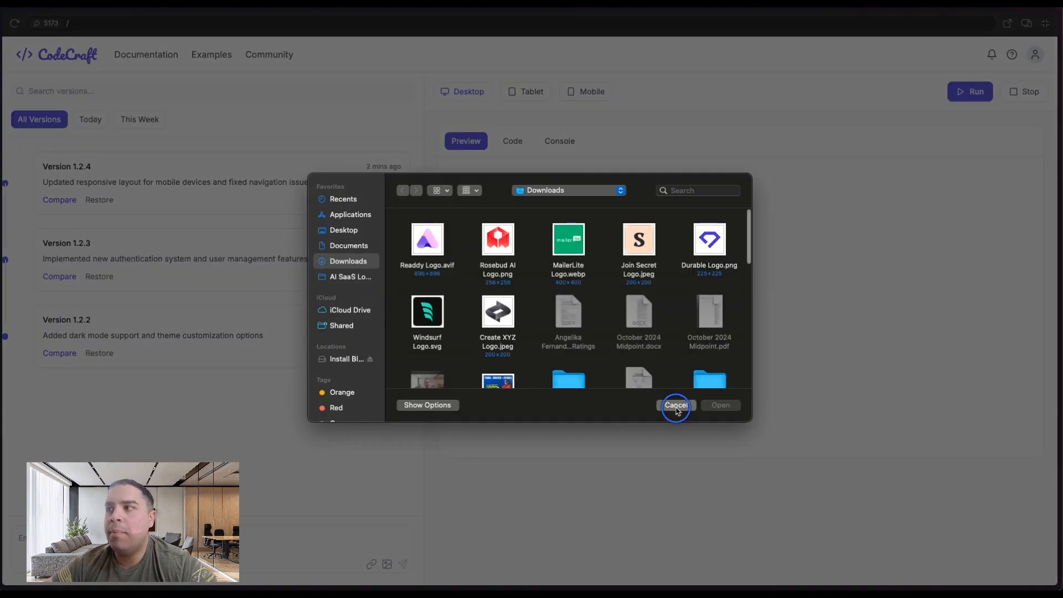
click(675, 404)
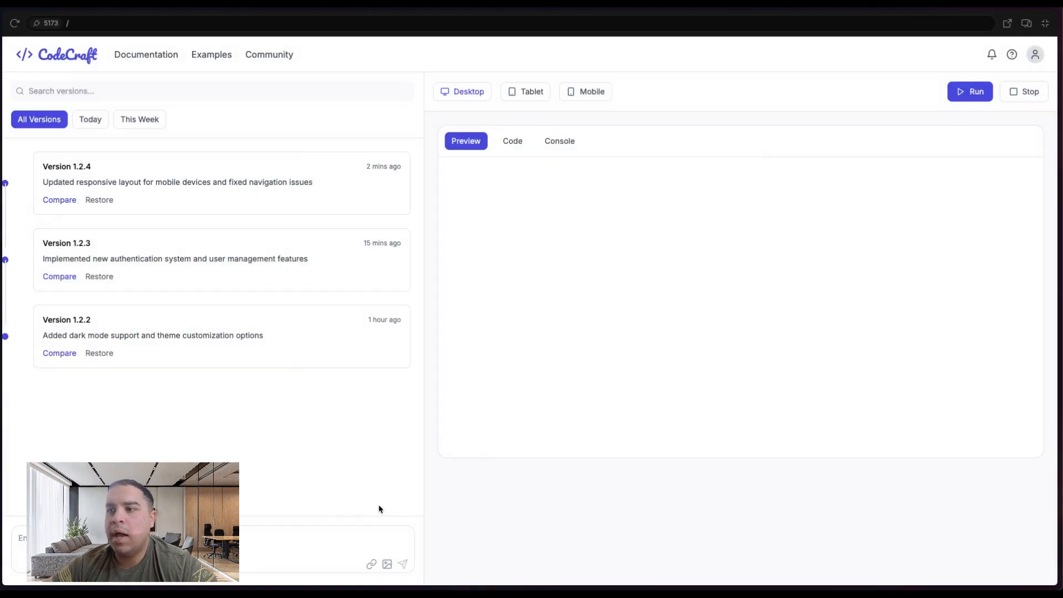
click(370, 564)
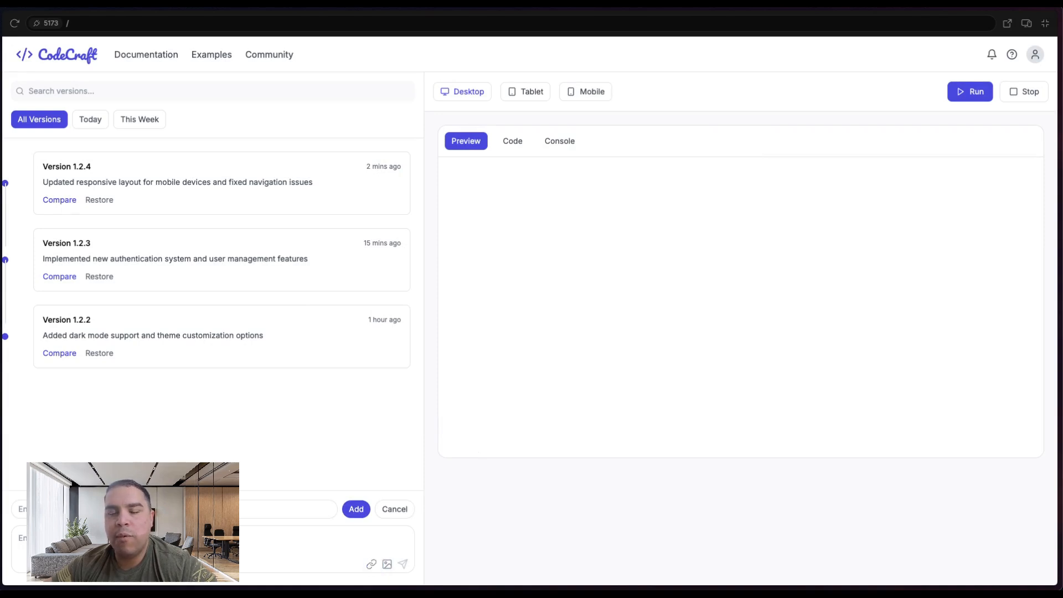
click(403, 509)
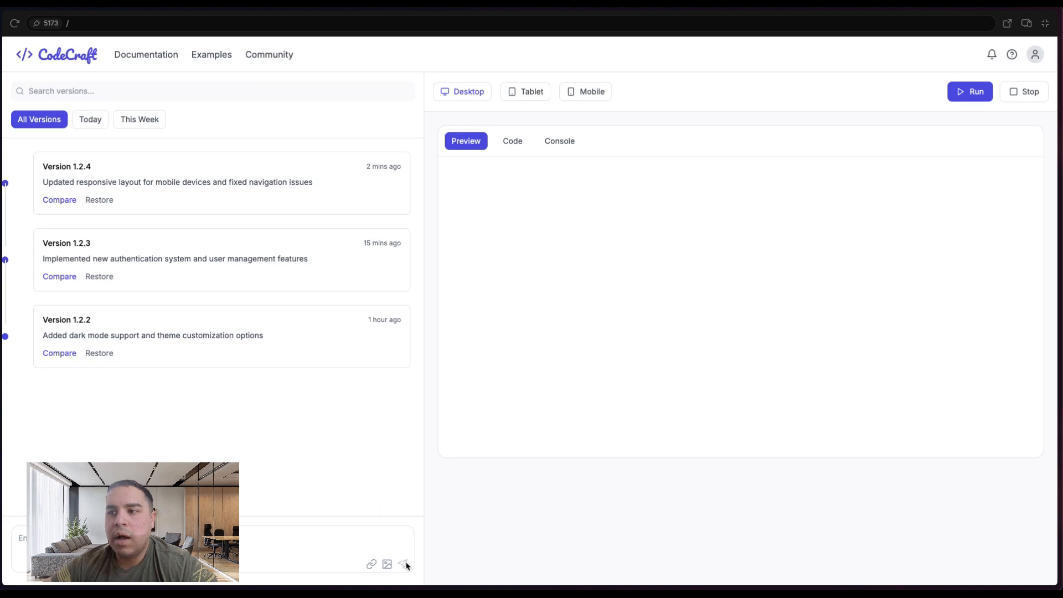
click(213, 546)
text(ew)
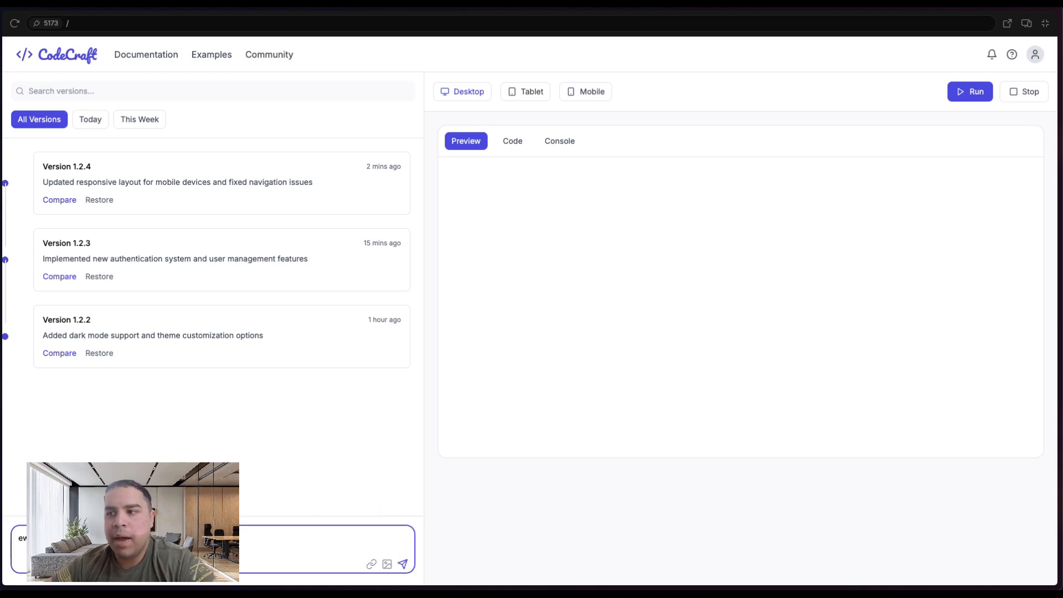
- Open the CodeCraft projects page and try the project card menu and cards
click(54, 54)
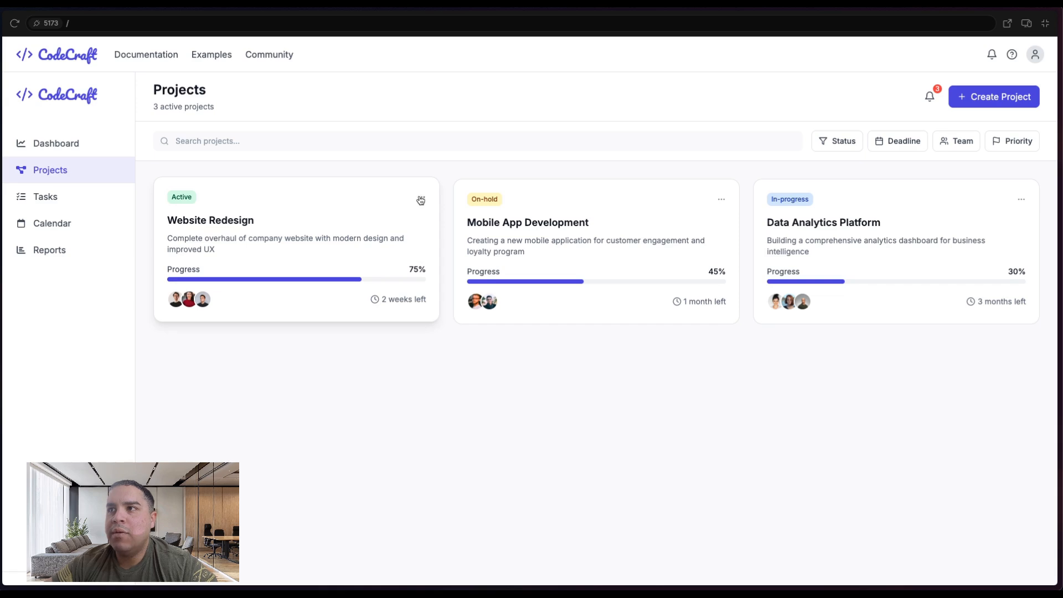
click(420, 201)
click(264, 255)
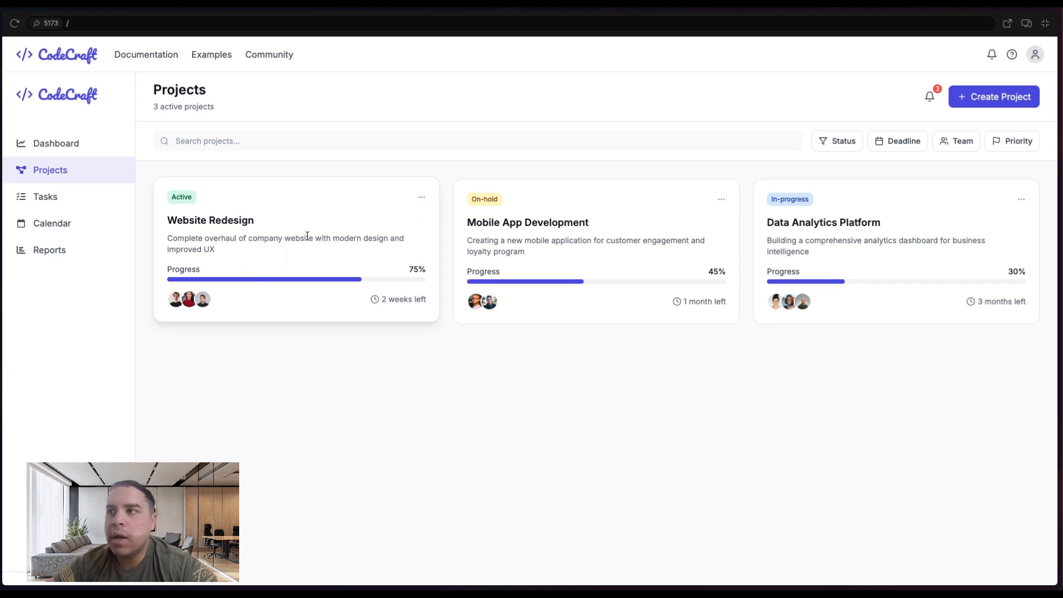
click(918, 246)
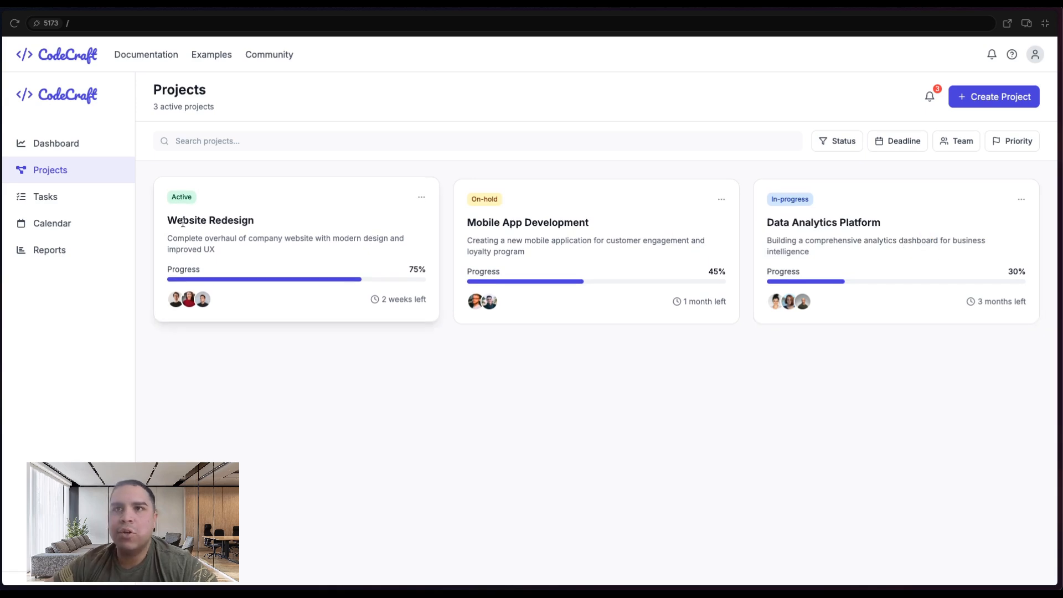
- Open the app's user settings and switch through the Profile, Security, Notifications, Plan & Usage and Account tabs
click(1036, 58)
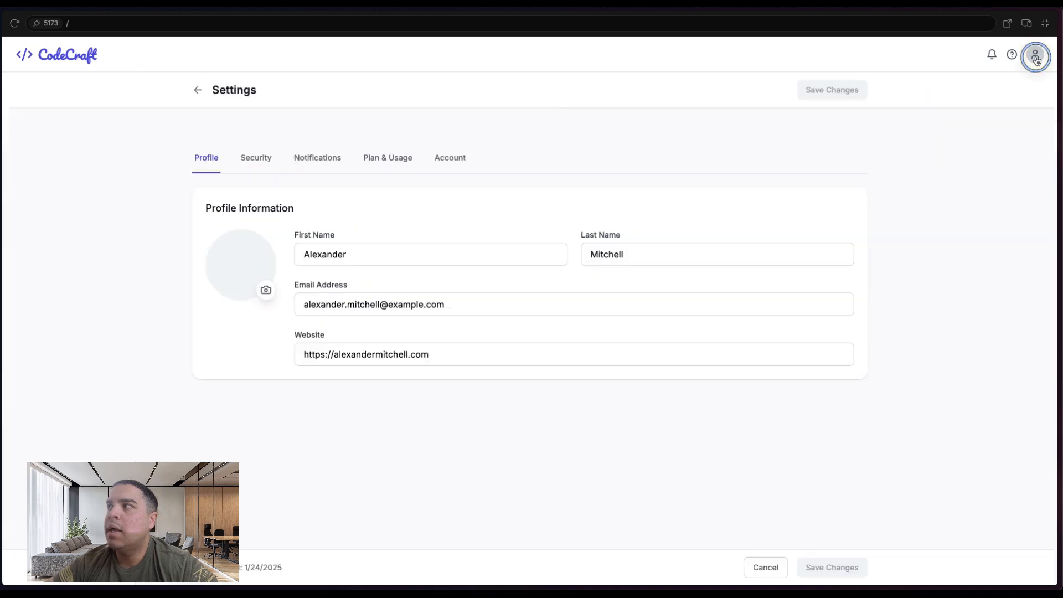
click(258, 160)
click(316, 161)
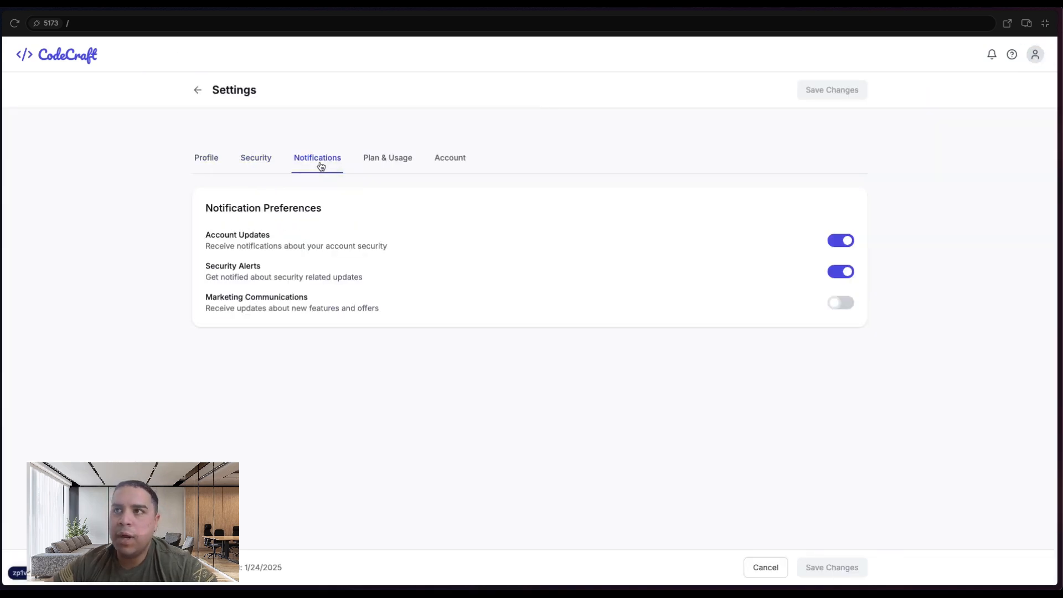
click(394, 160)
click(448, 161)
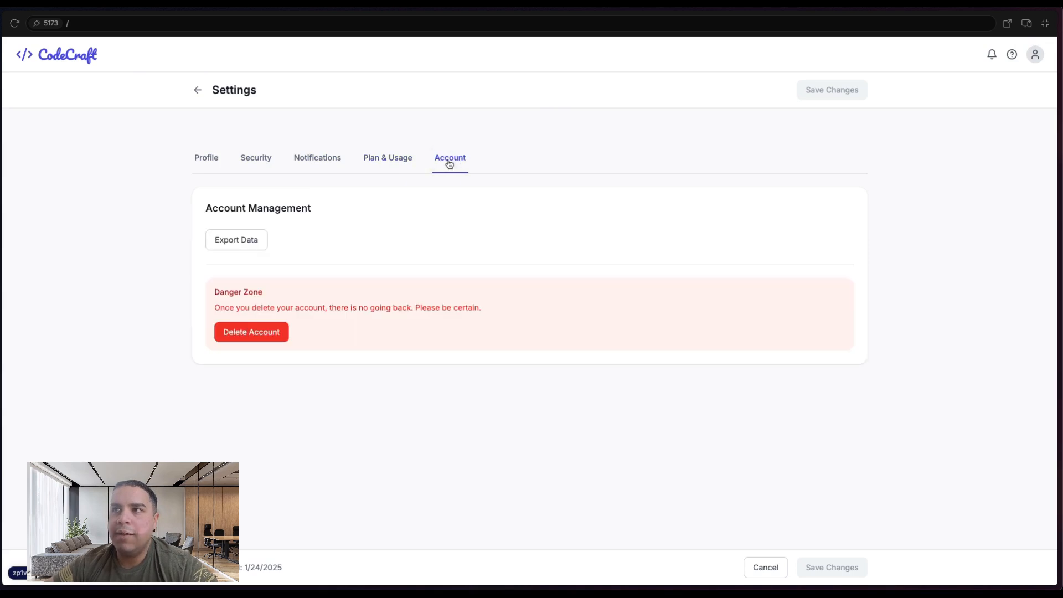
click(382, 160)
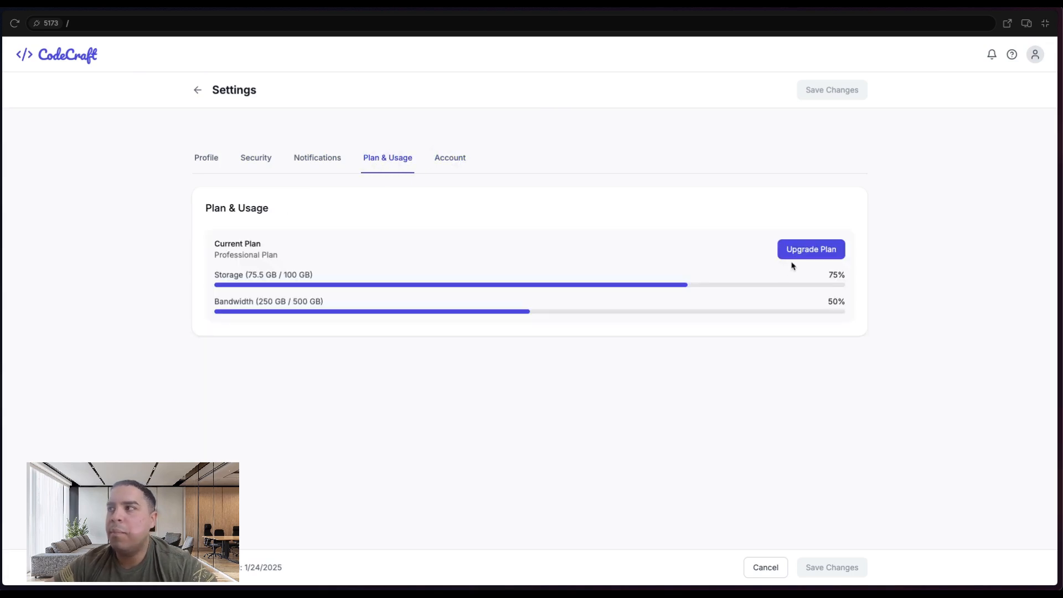
- Open the Plans & Pricing page via Upgrade Plan and scroll through it
click(817, 253)
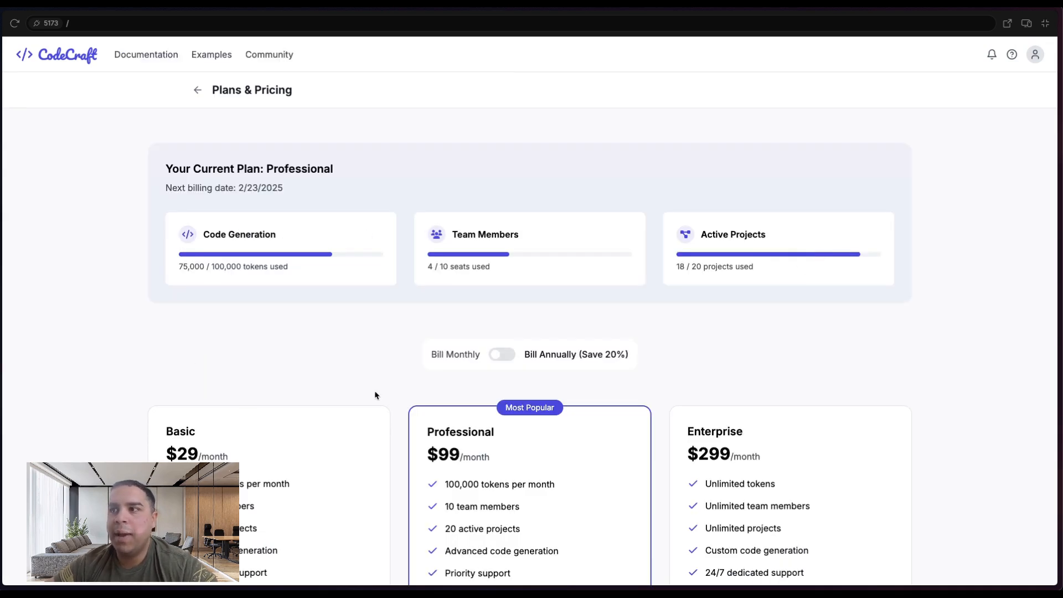
scroll(460, 401, down, 6)
scroll(461, 400, down, 5)
scroll(463, 338, up, 10)
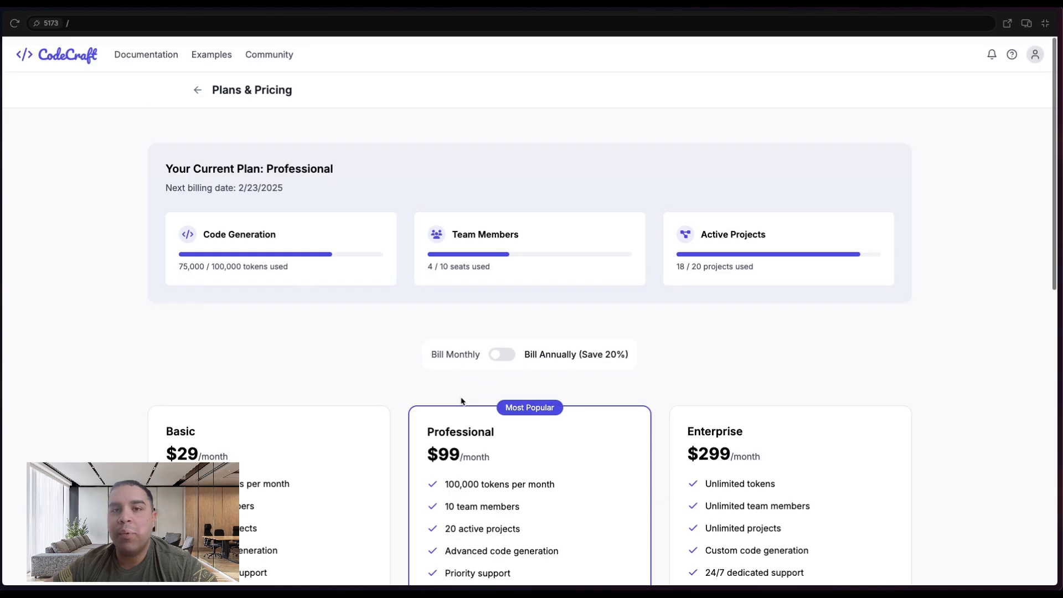
- Go back through Settings to the version history page and filter the versions by Today and This Week
click(197, 89)
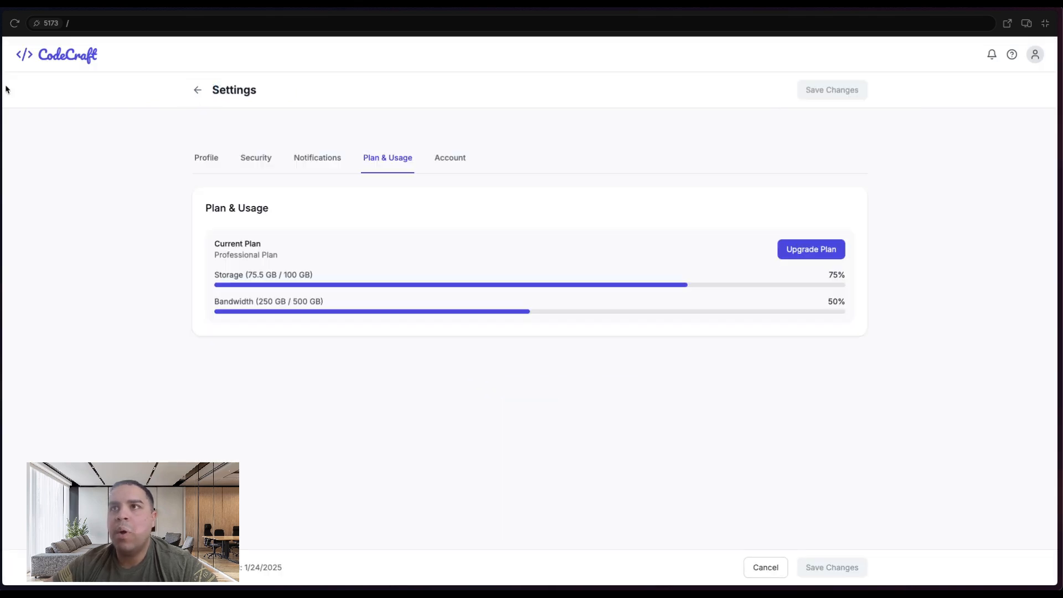
click(195, 89)
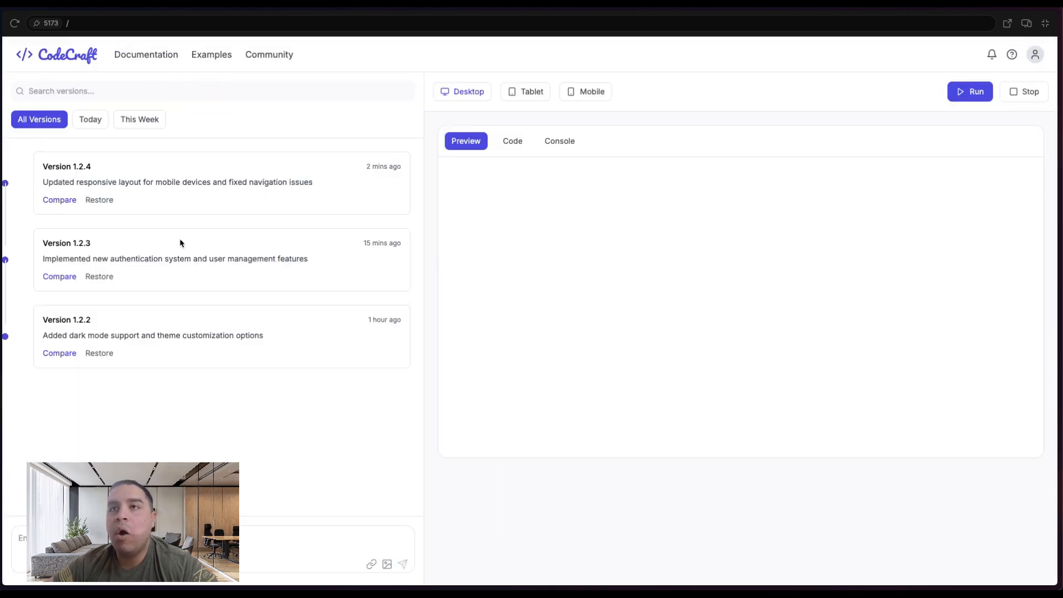
click(97, 124)
click(143, 123)
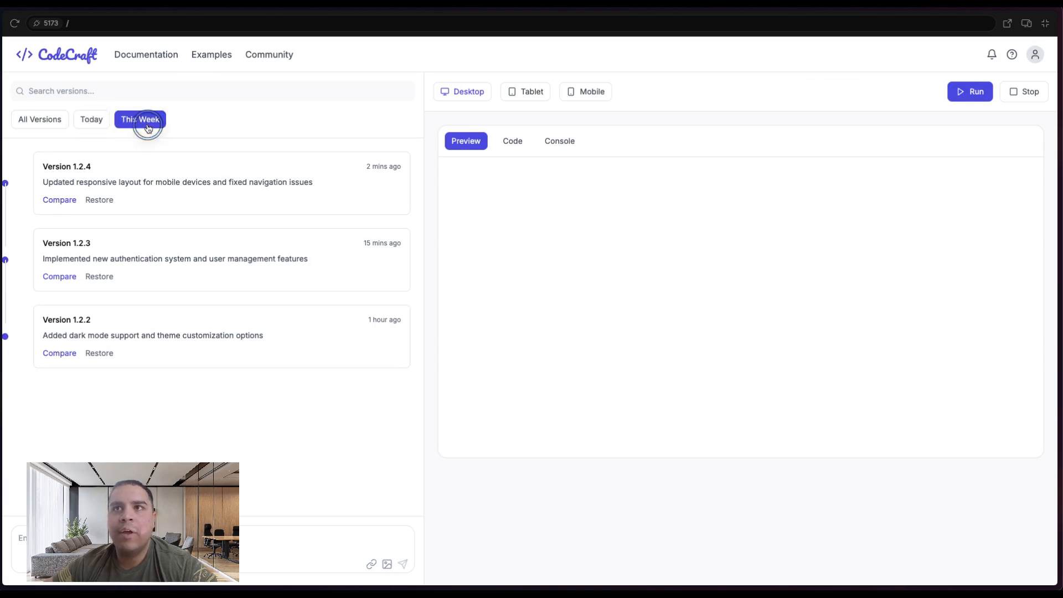
- Return to the CodeCraft Projects page using the app's logo
mouse_move(2, 145)
click(39, 257)
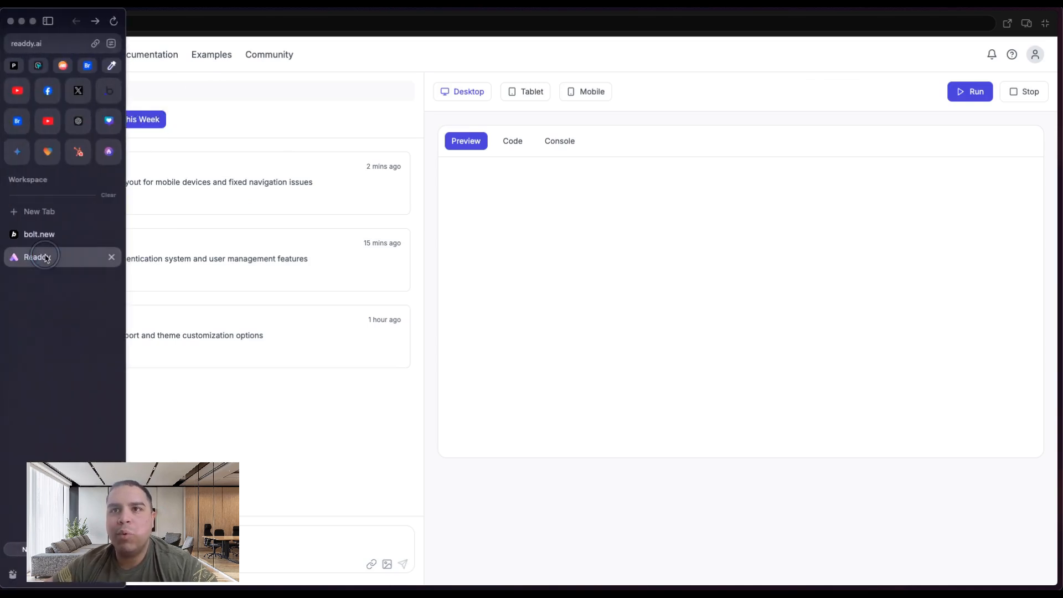
click(51, 240)
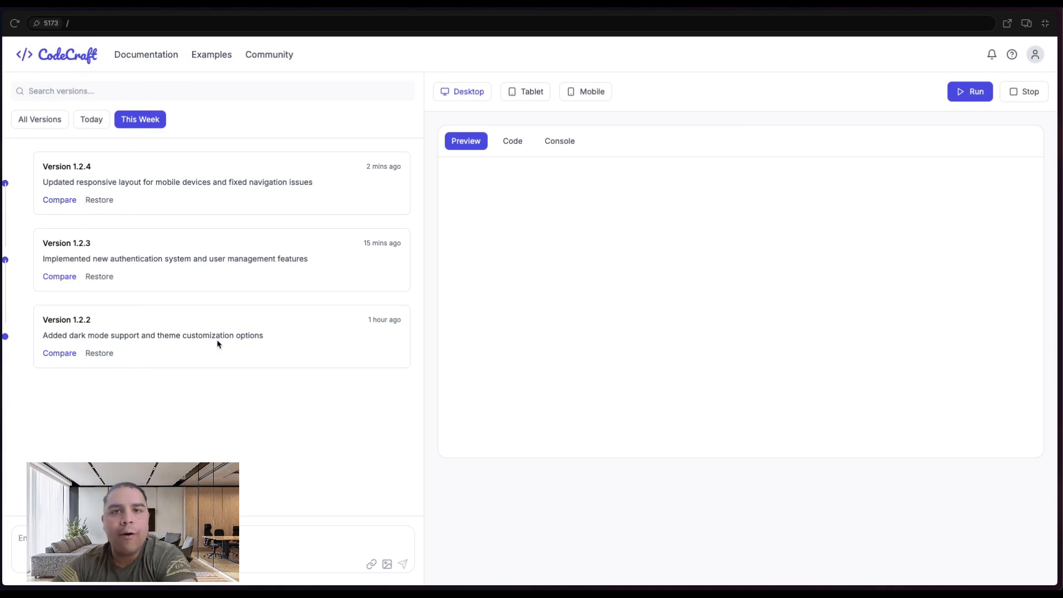
click(65, 56)
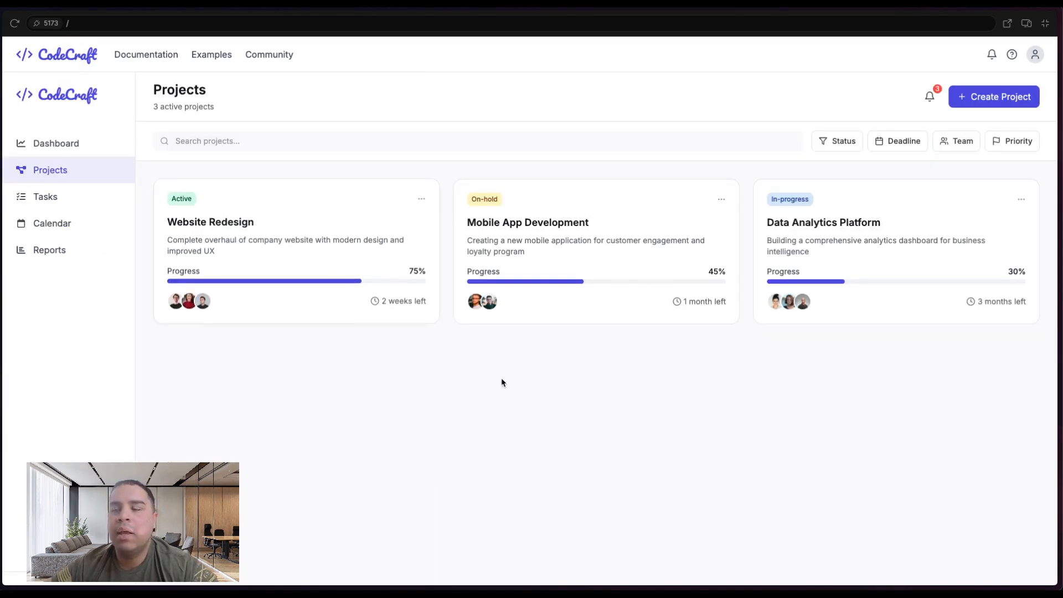